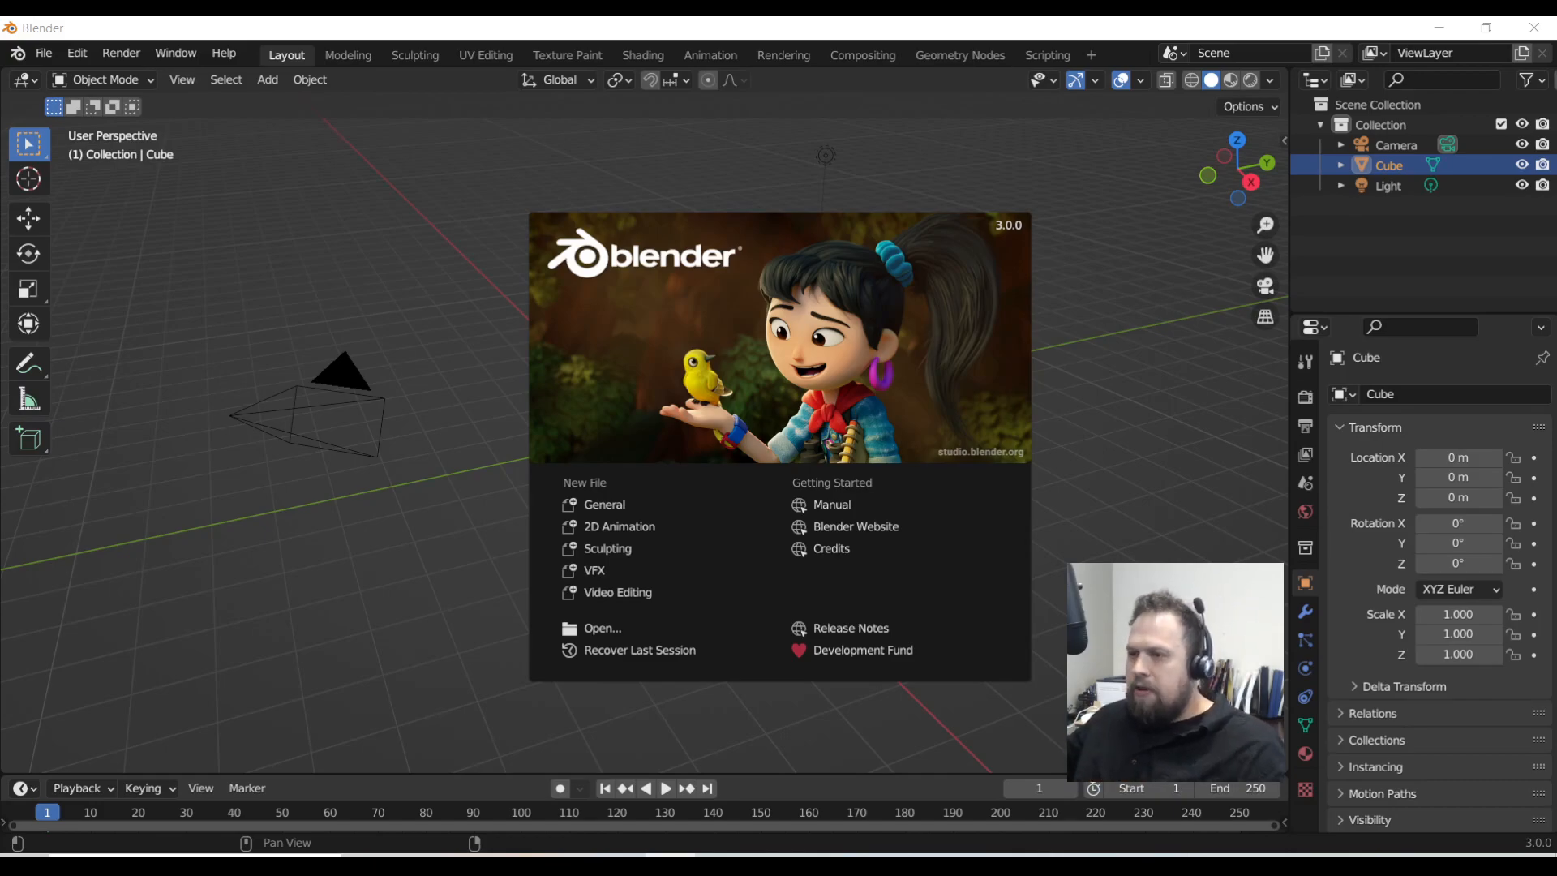
Delete the default cube and add a new mesh cube at the origin
click(640, 509)
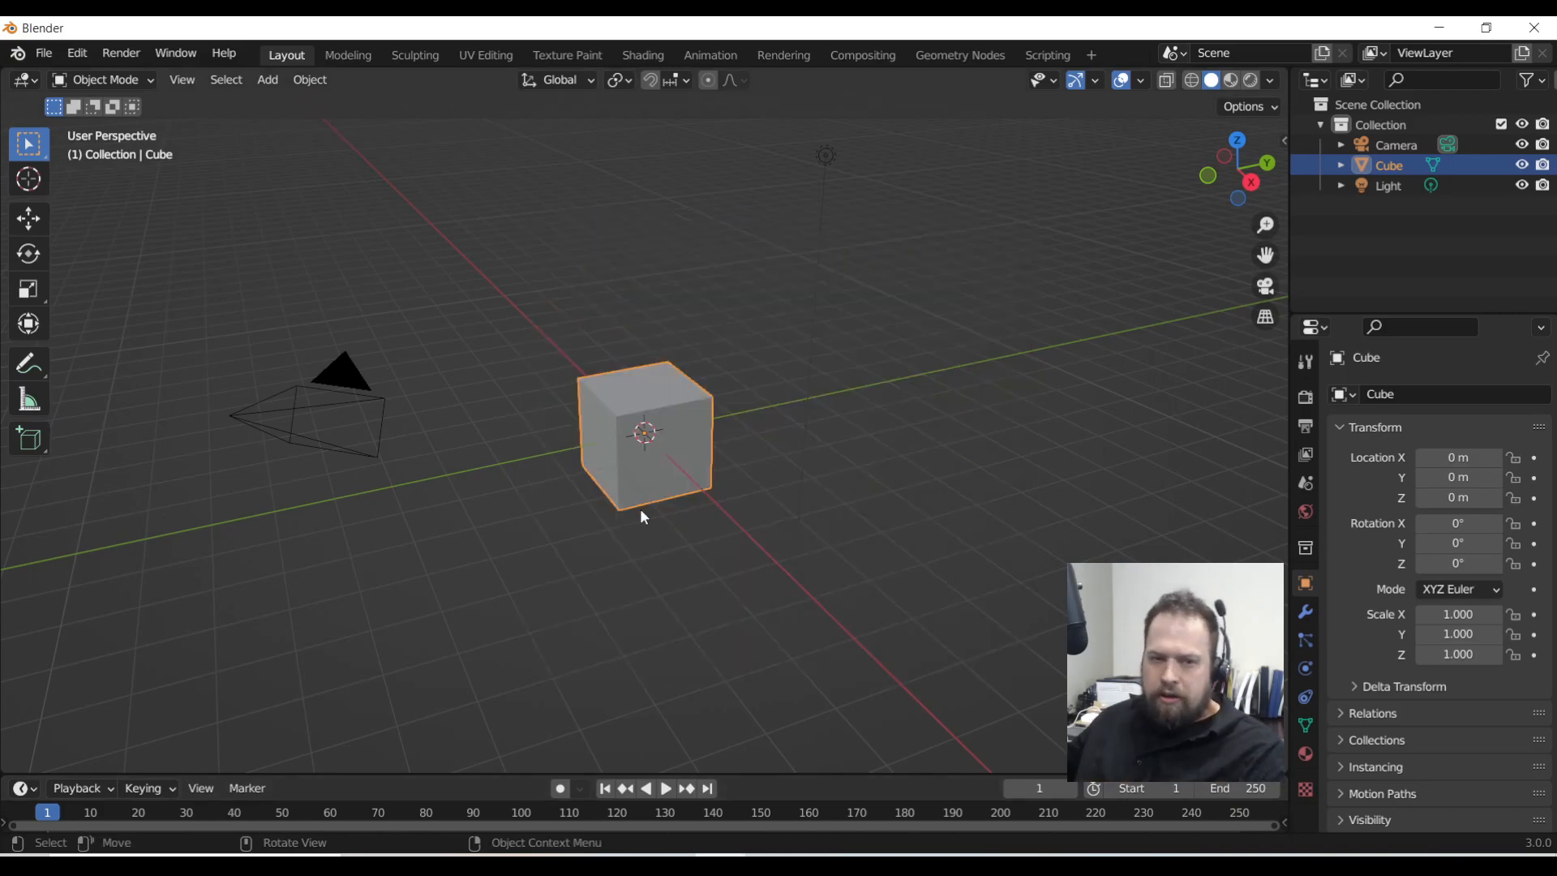
scroll(644, 516, up, 2)
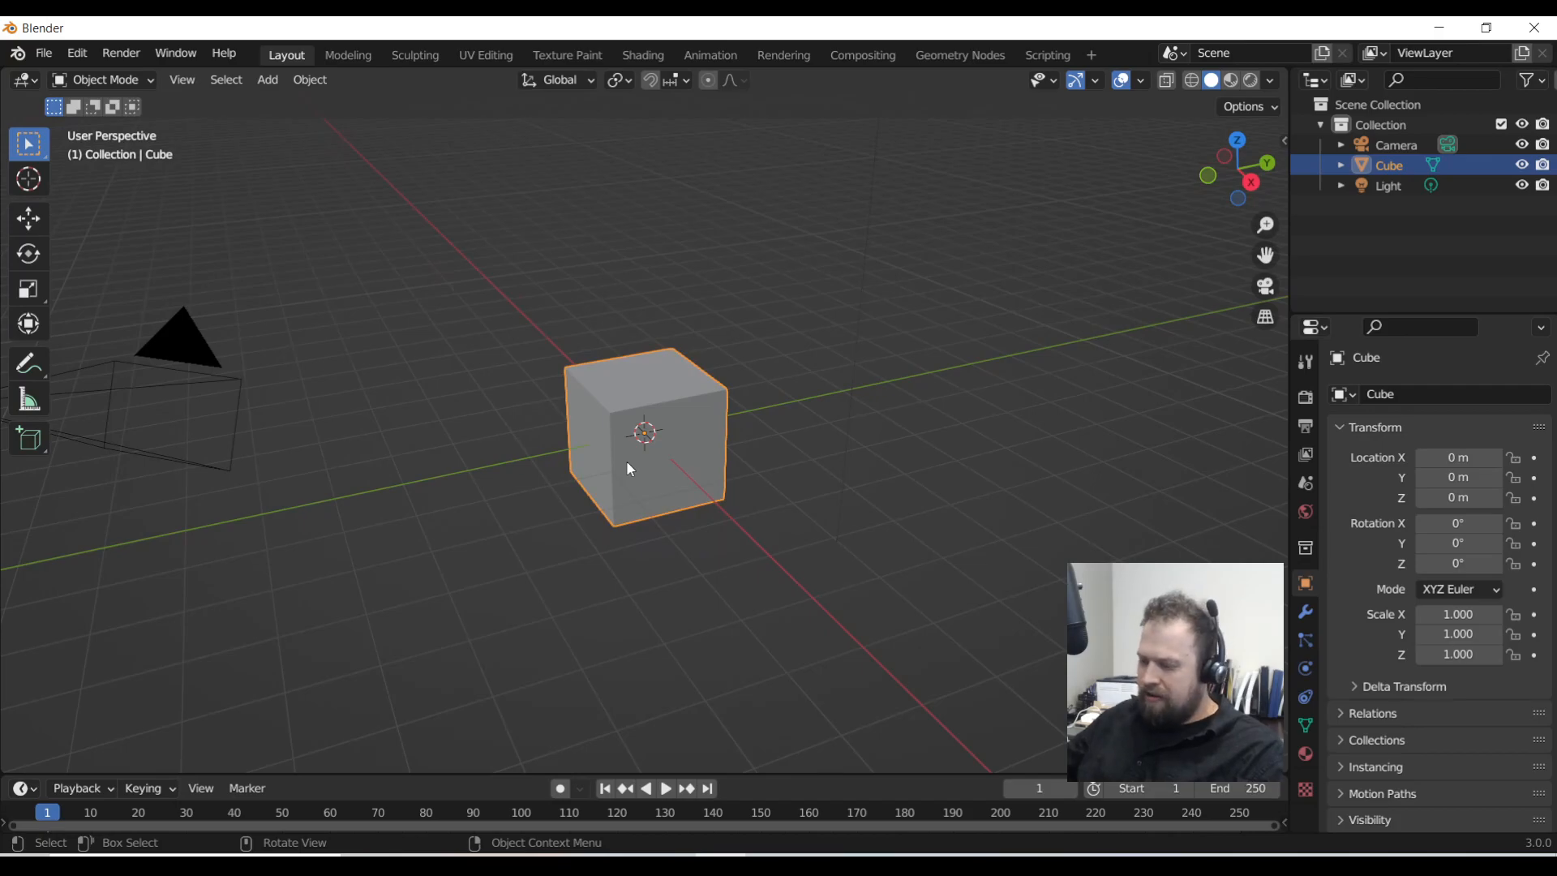
key(Delete)
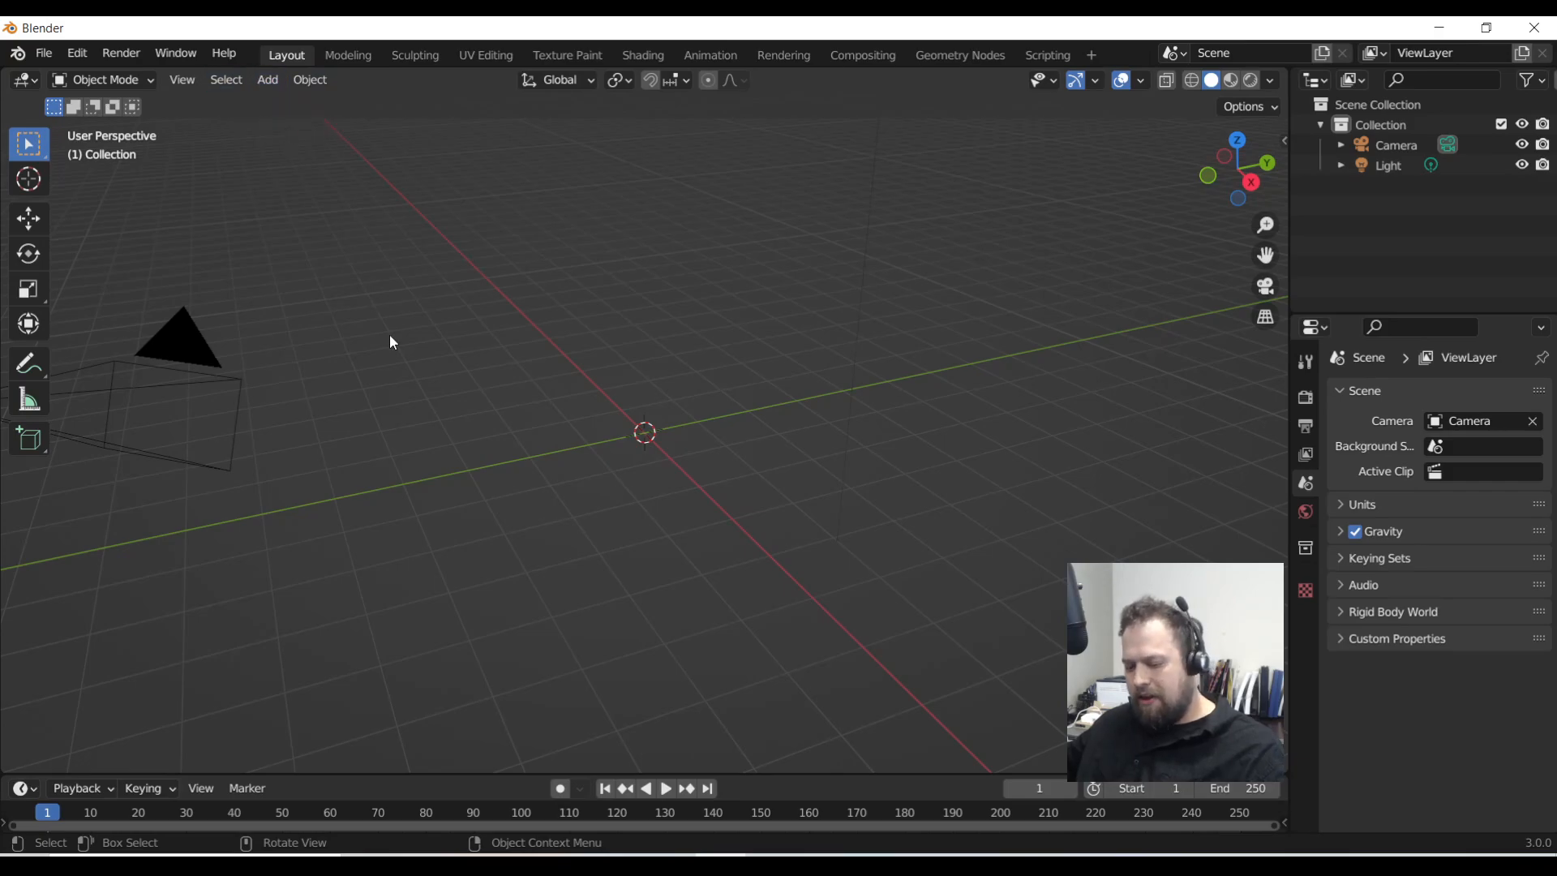
key(shift+a)
mouse_move(663, 440)
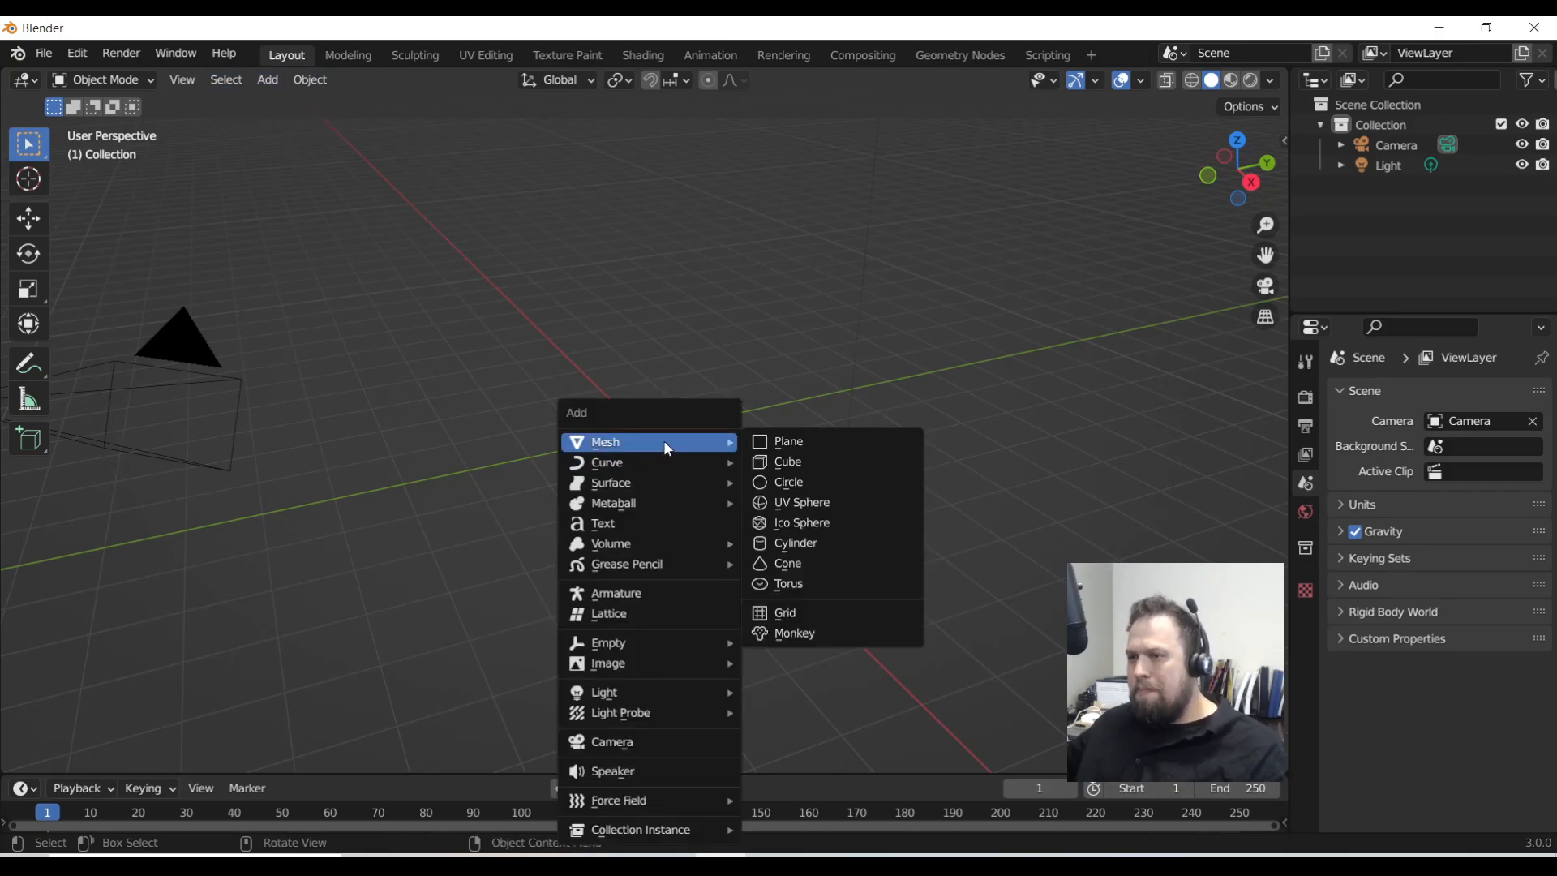
click(780, 467)
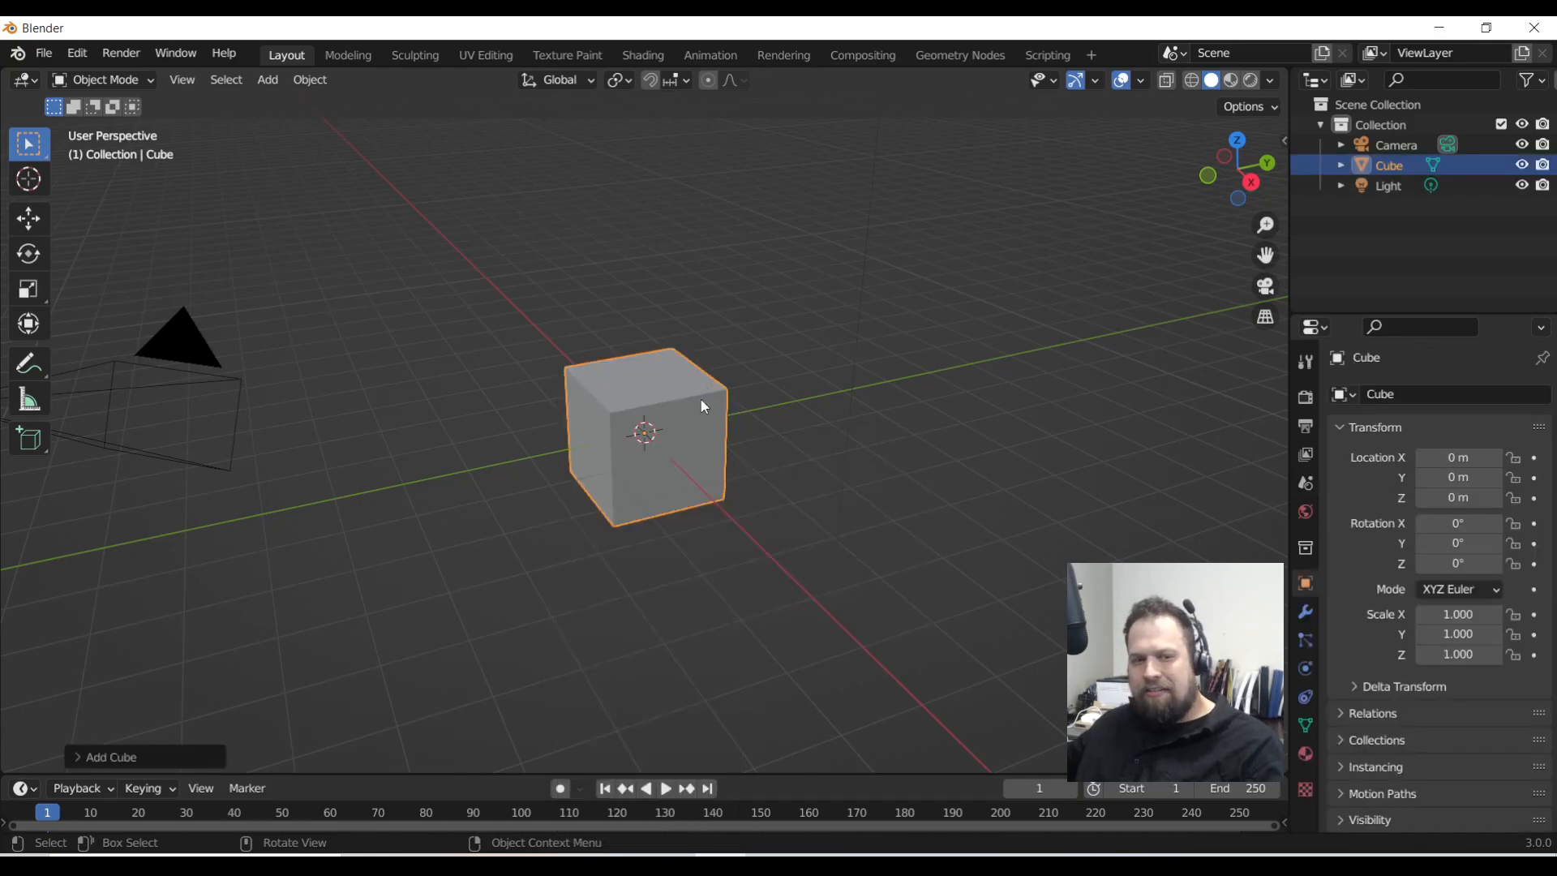
Set the cube's X, Y and Z dimensions to 1 m each
key(n)
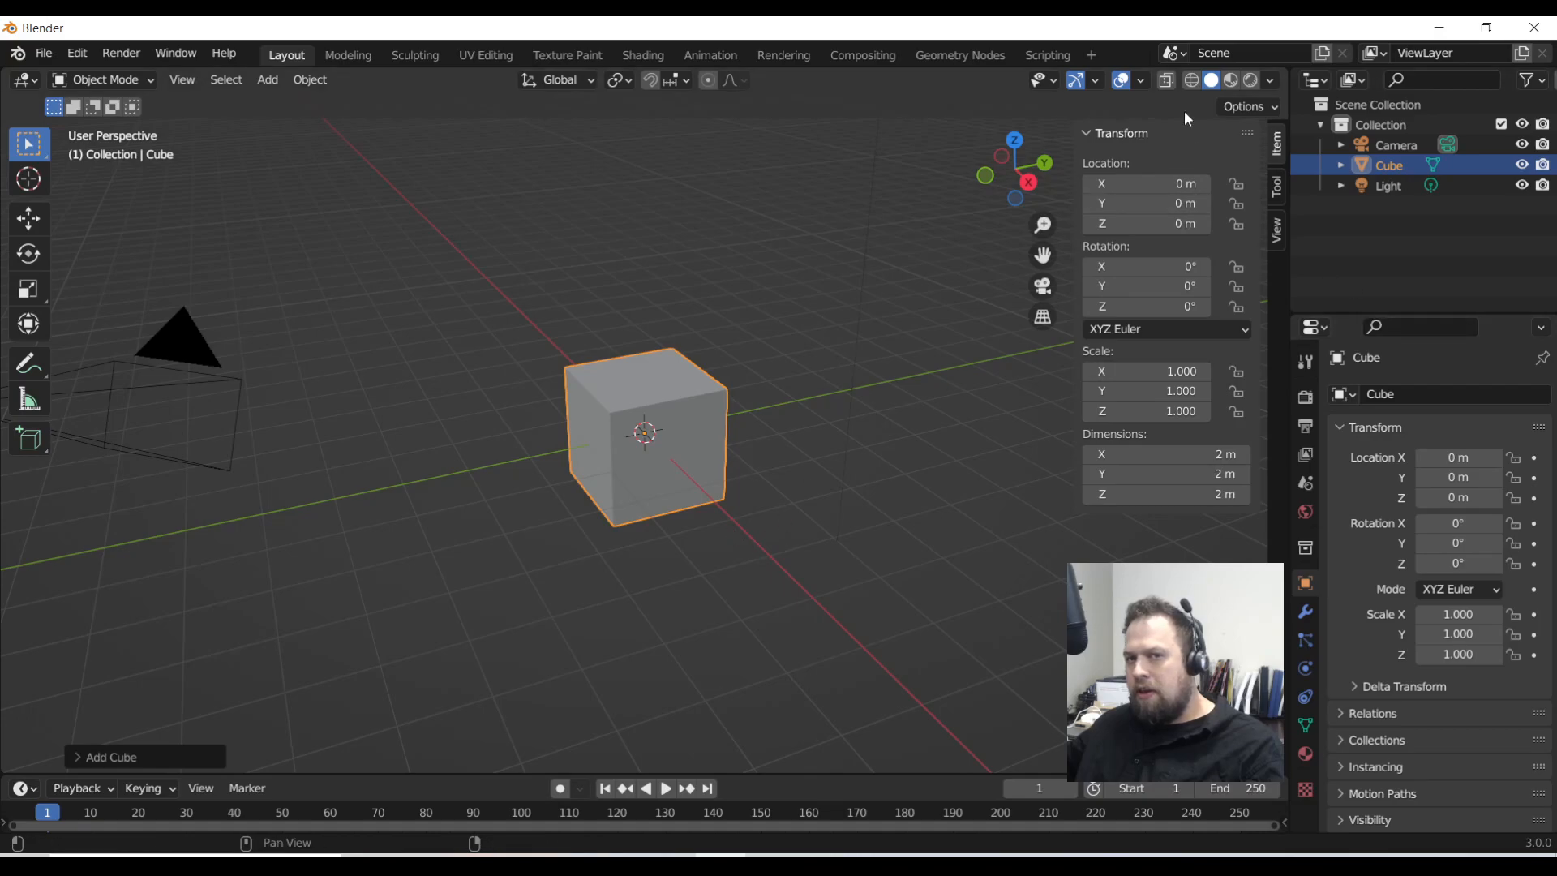
click(1225, 455)
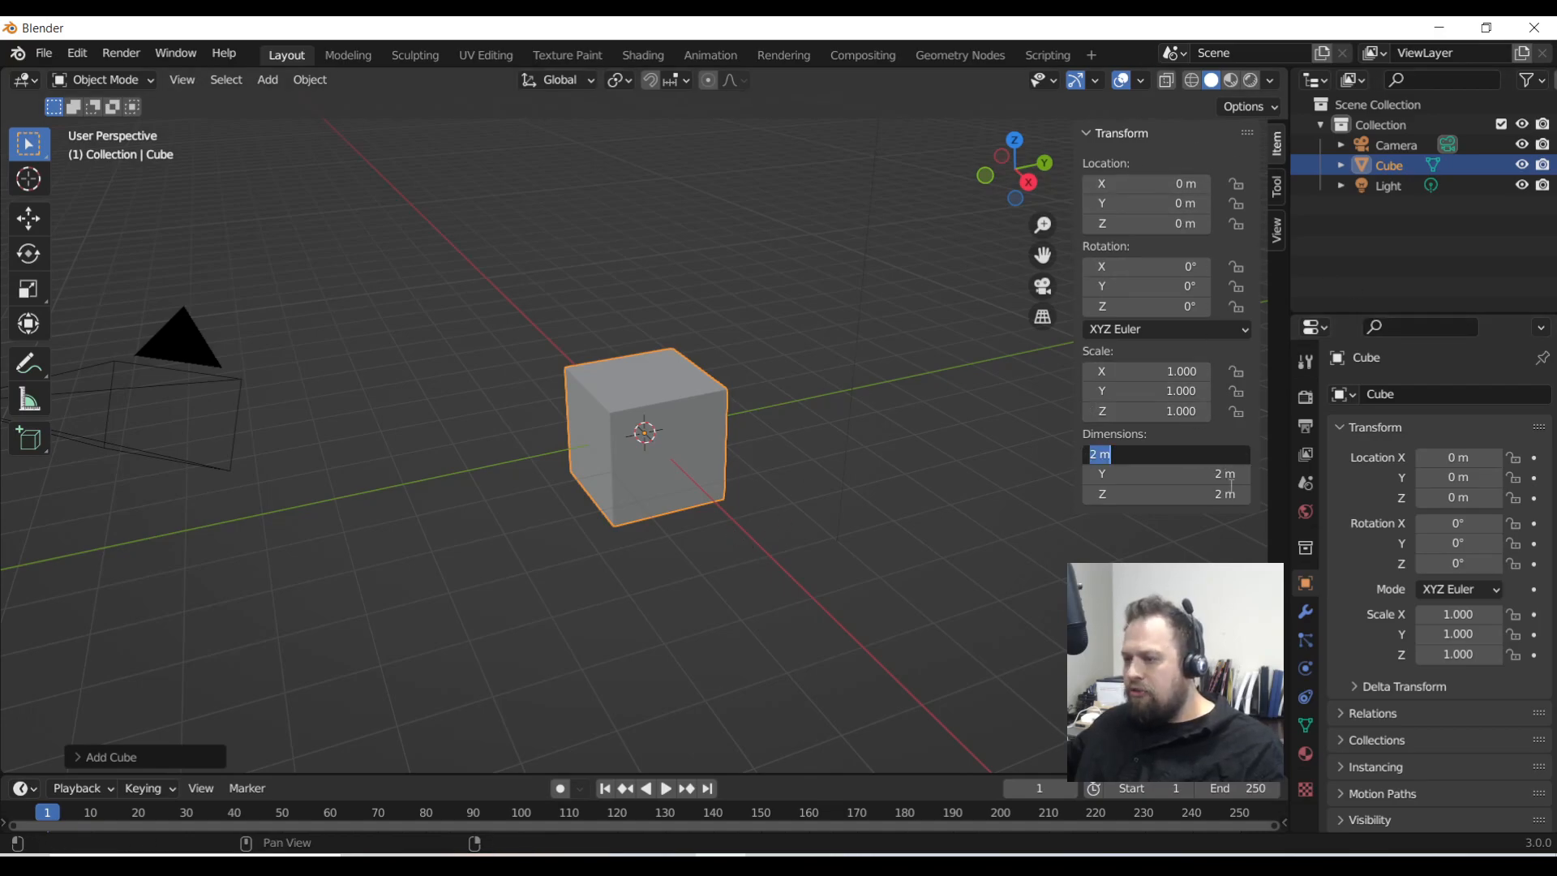
text(1)
key(Tab)
text(1)
key(Tab)
text(1)
key(Return)
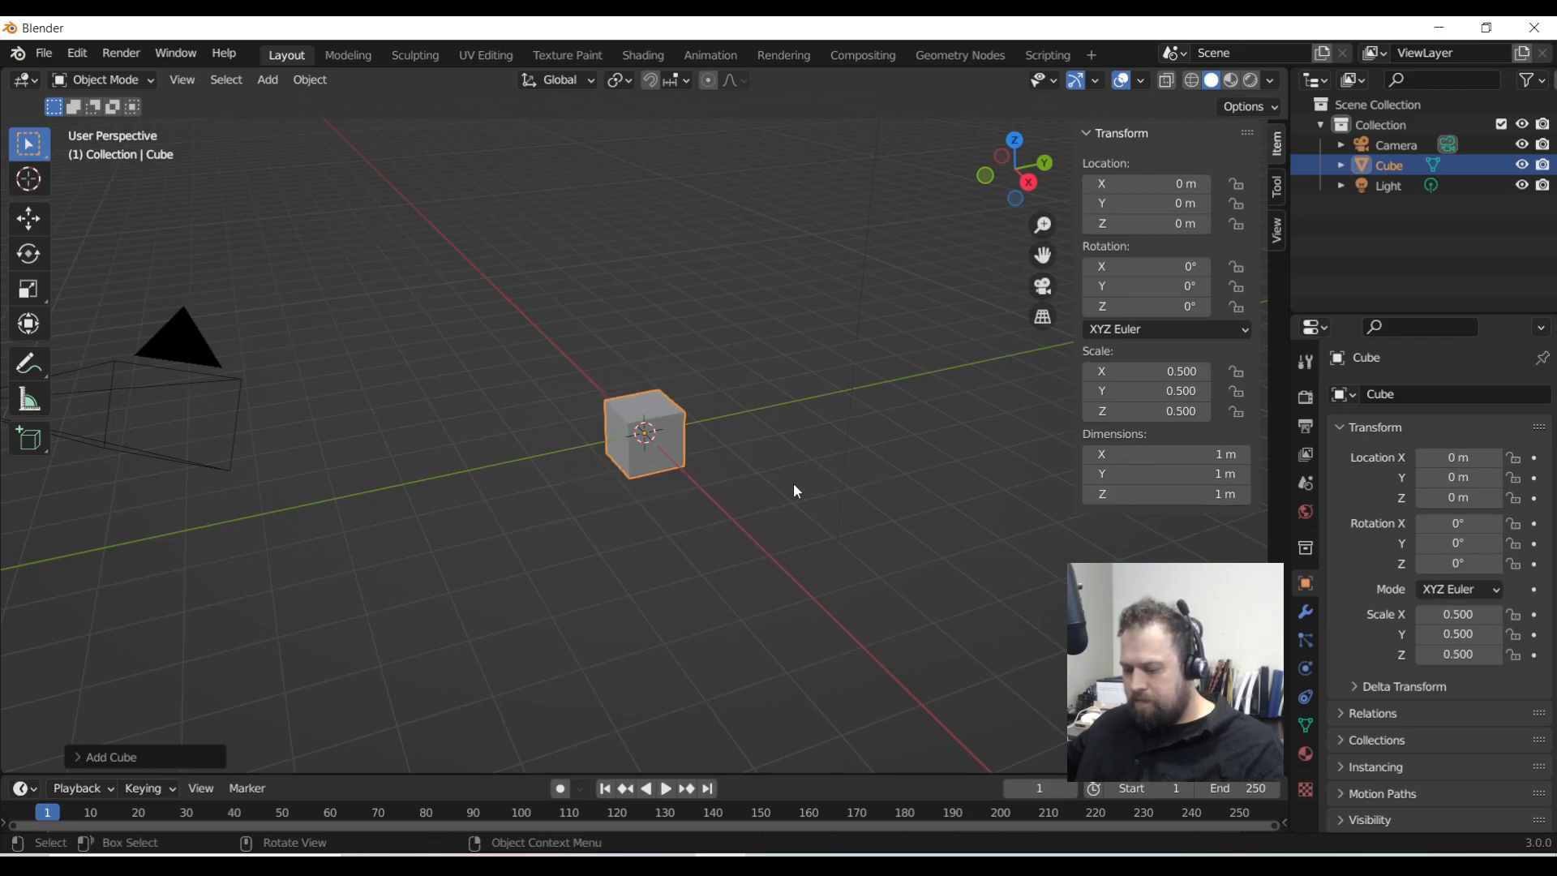
key(n)
Remove the existing UV map from the cube's mesh data
scroll(635, 453, up, 3)
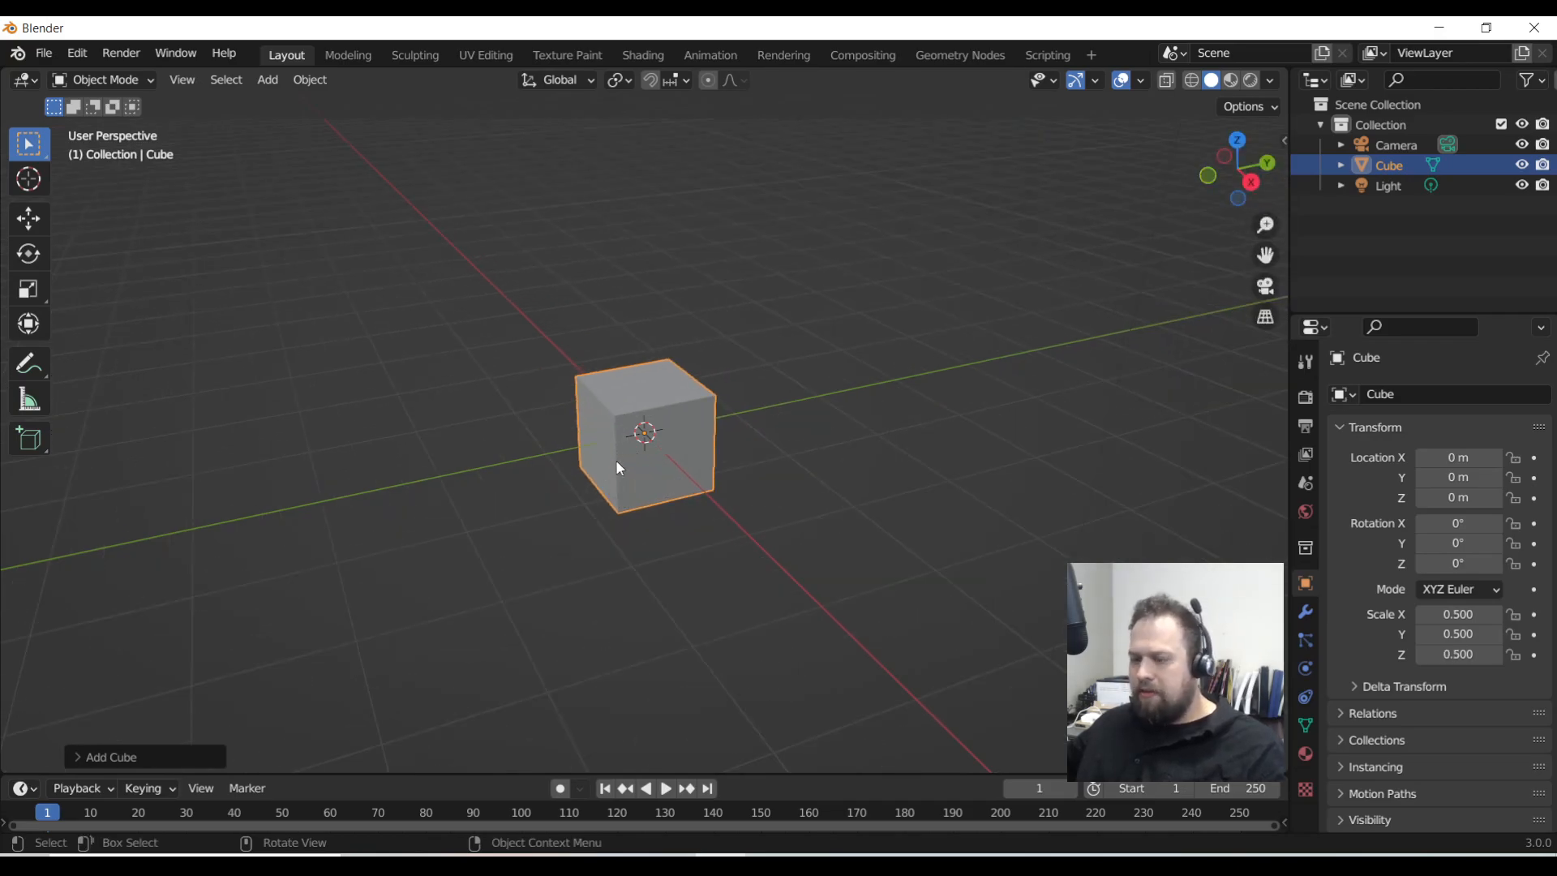
mouse_move(635, 478)
middle_down()
mouse_move(623, 449)
mouse_move(629, 498)
mouse_move(610, 484)
middle_up()
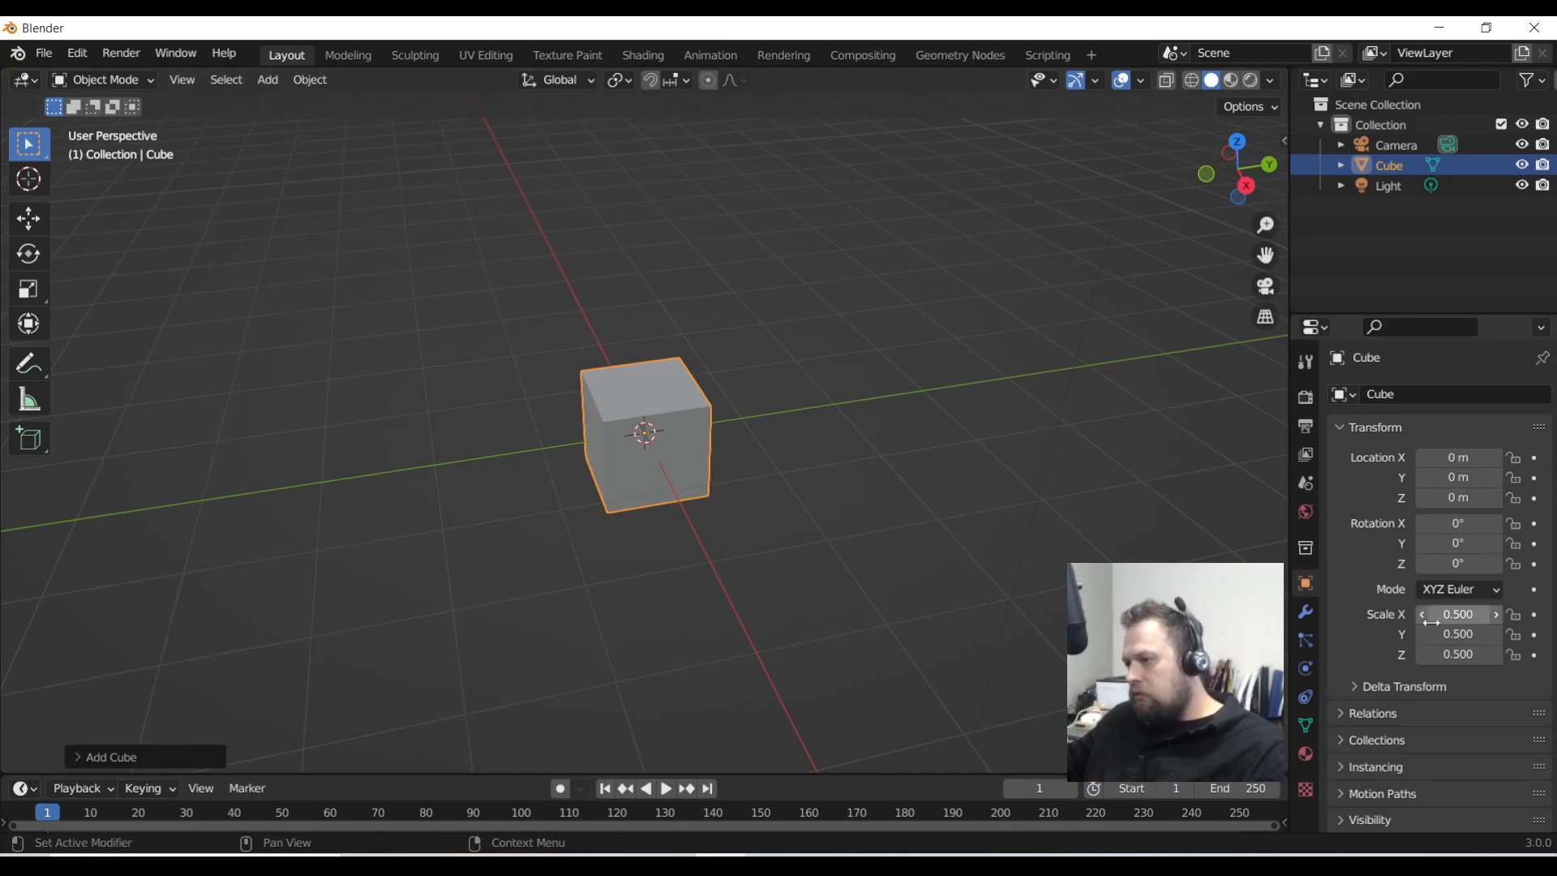
click(1306, 726)
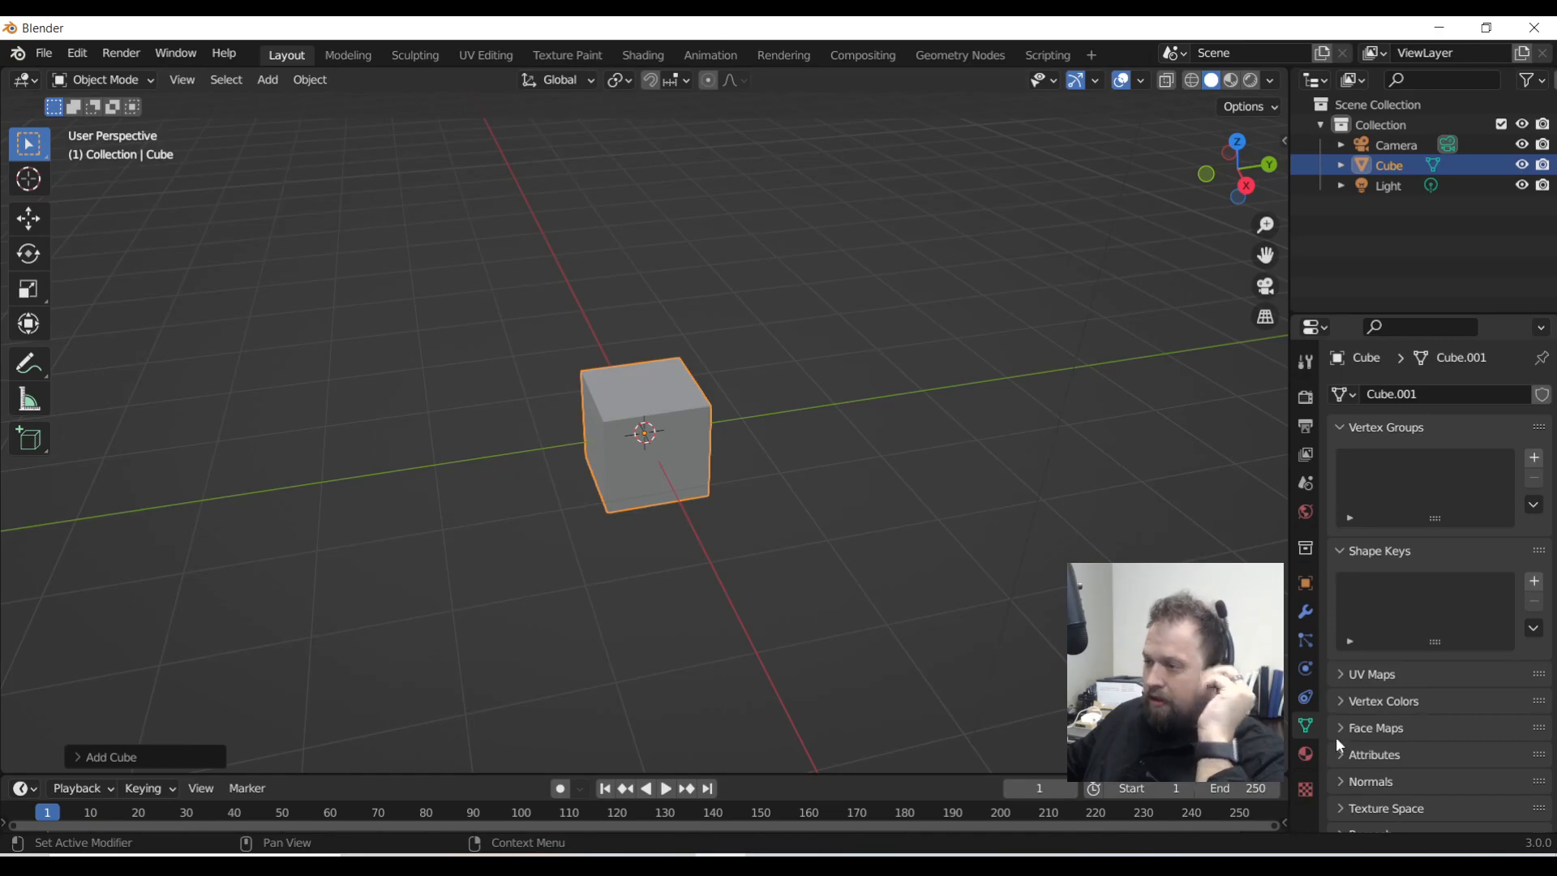
click(1341, 675)
click(1533, 724)
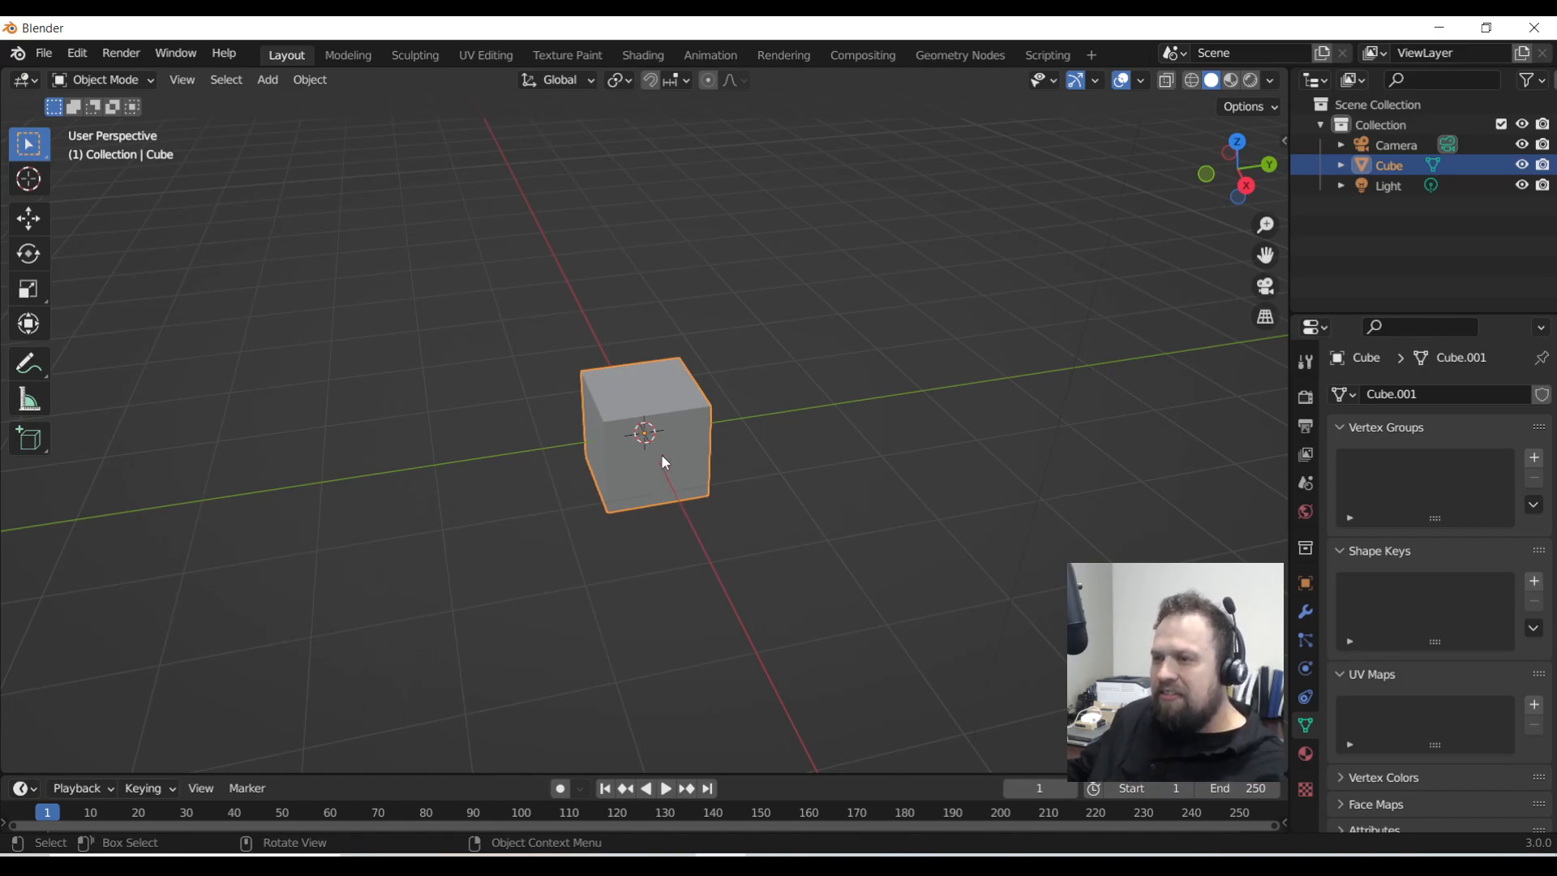
Display the cube in wireframe and enter Edit Mode with edge selection active and nothing selected
key(z)
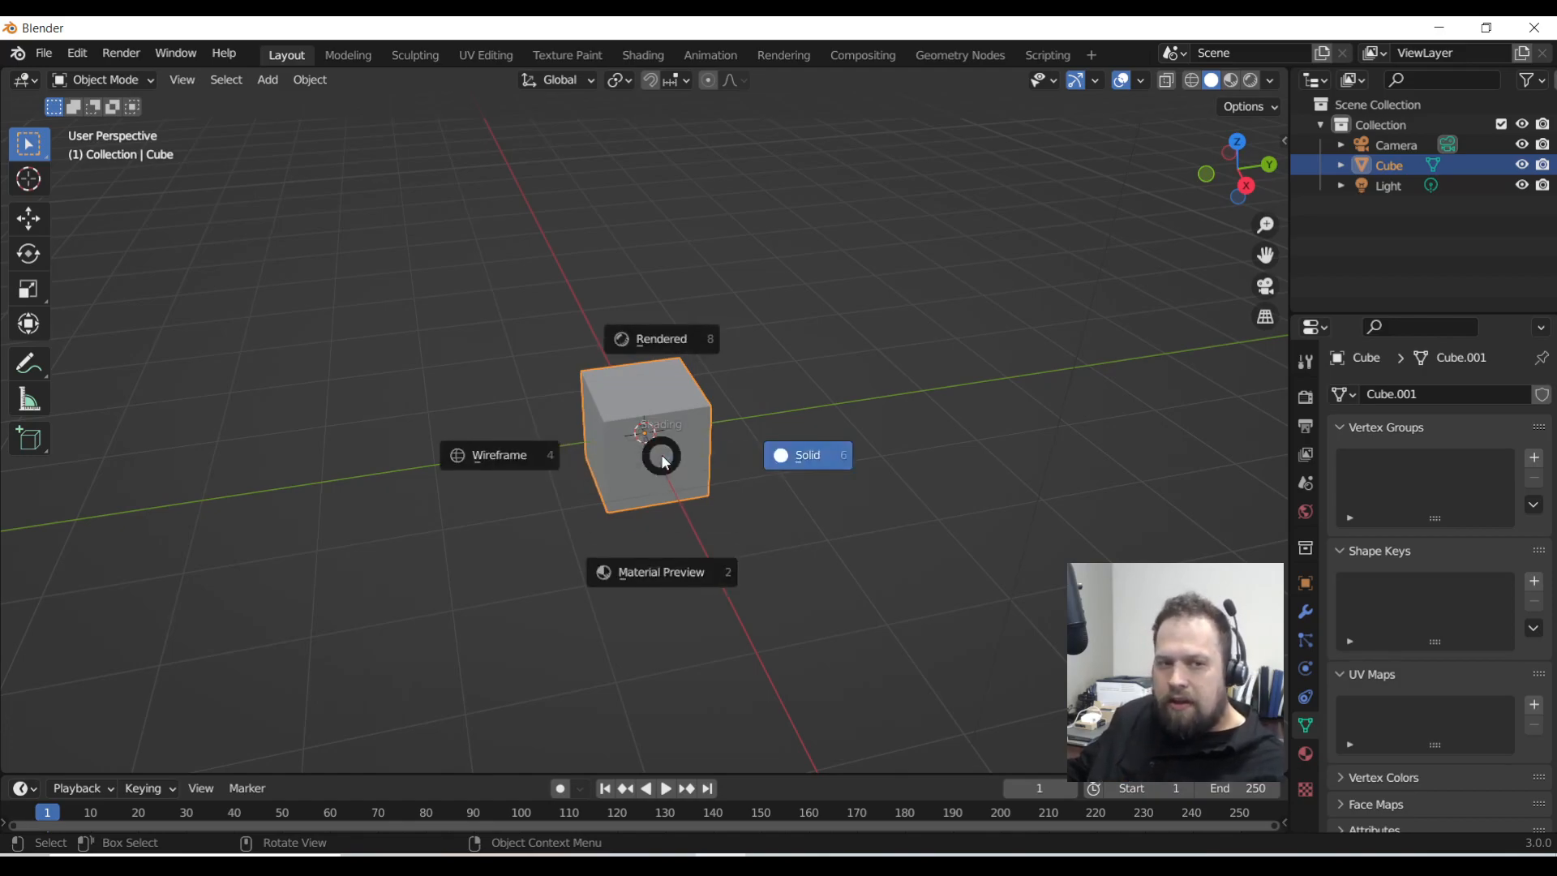
click(528, 451)
scroll(651, 445, up, 4)
scroll(647, 437, down, 2)
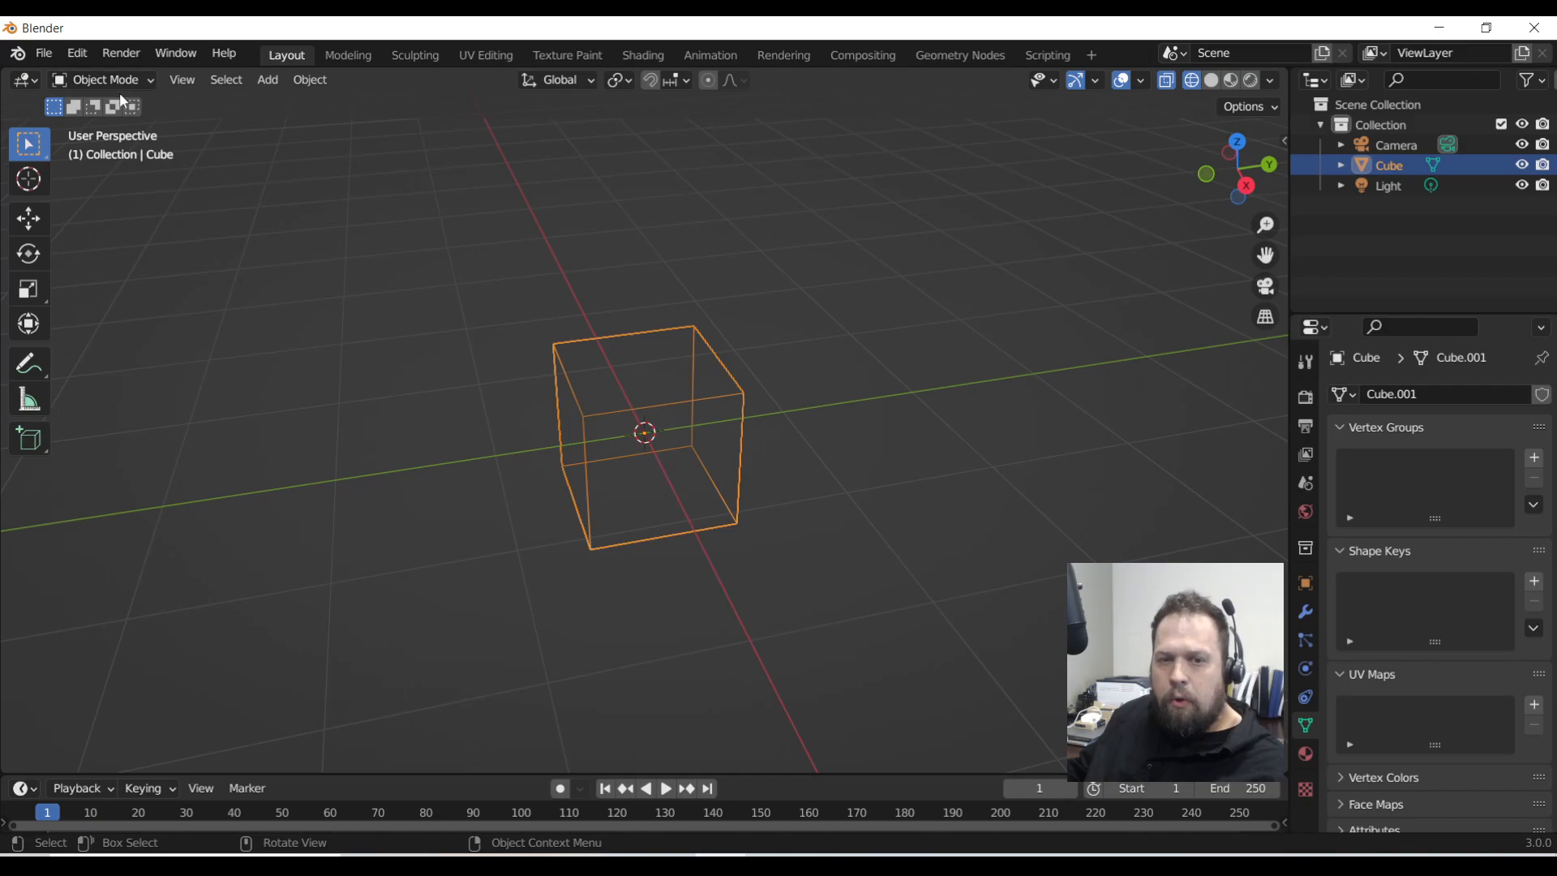
key(Tab)
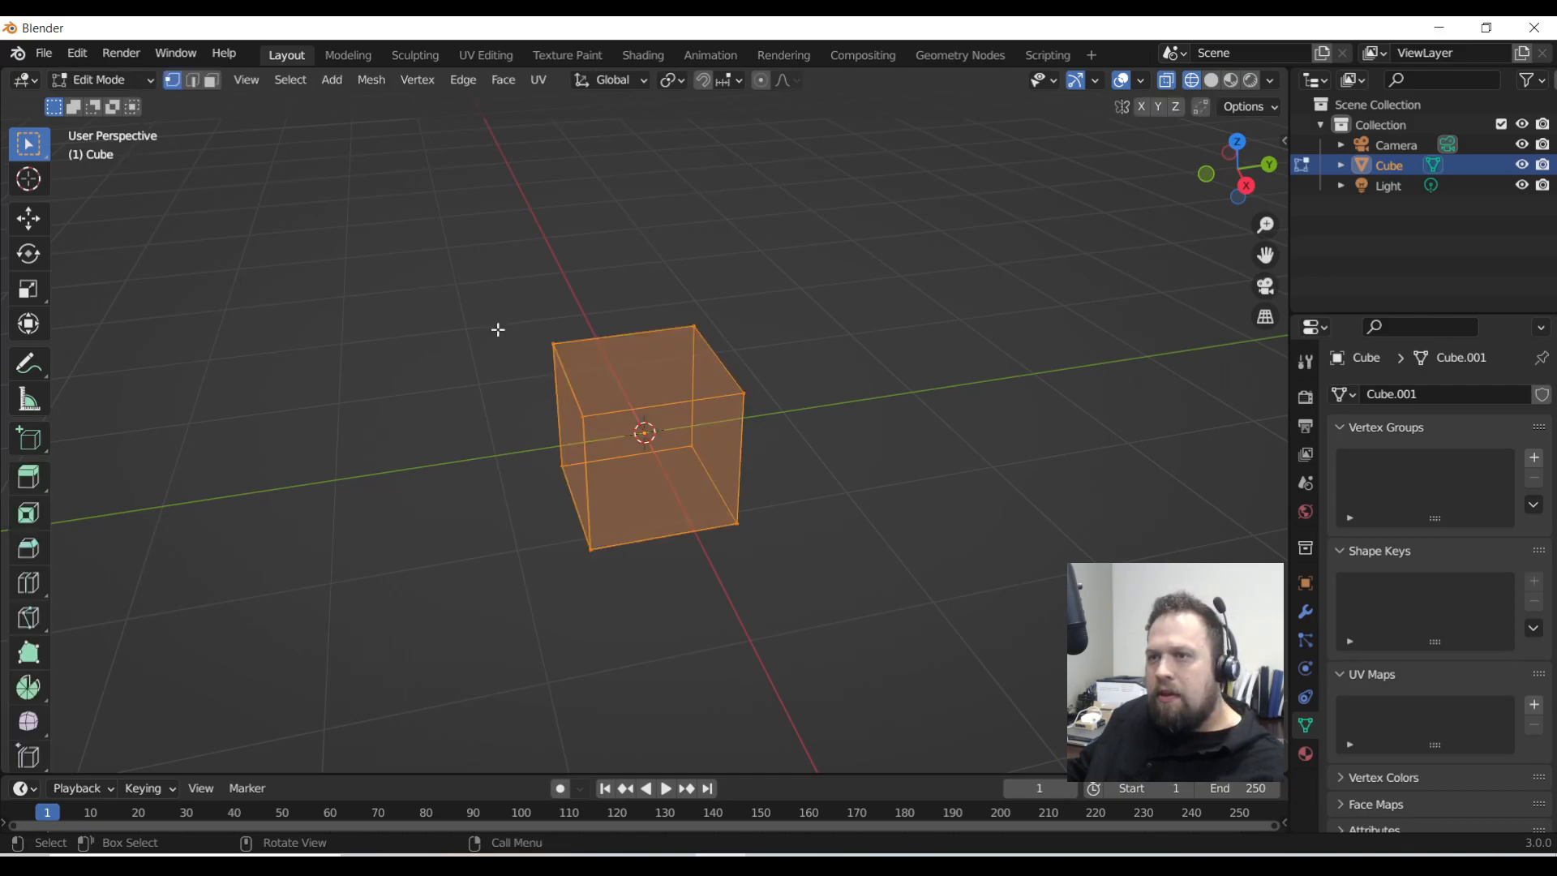
click(195, 83)
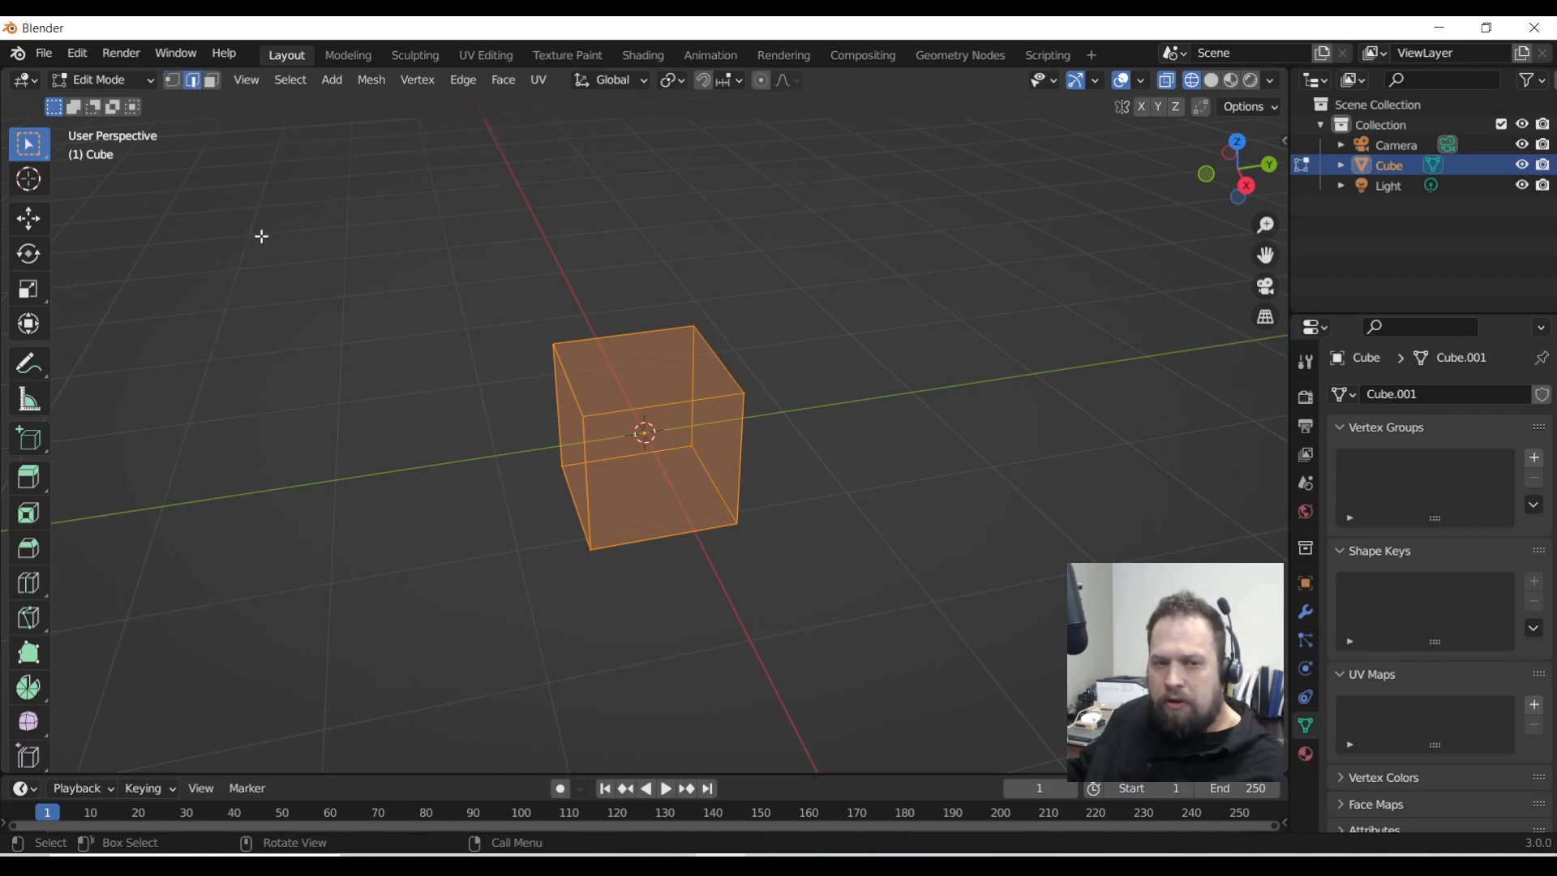
click(415, 447)
Select the cube's four vertical edges and three of its bottom edges, leaving out the front bottom edge
middle_drag(509, 552, 610, 516)
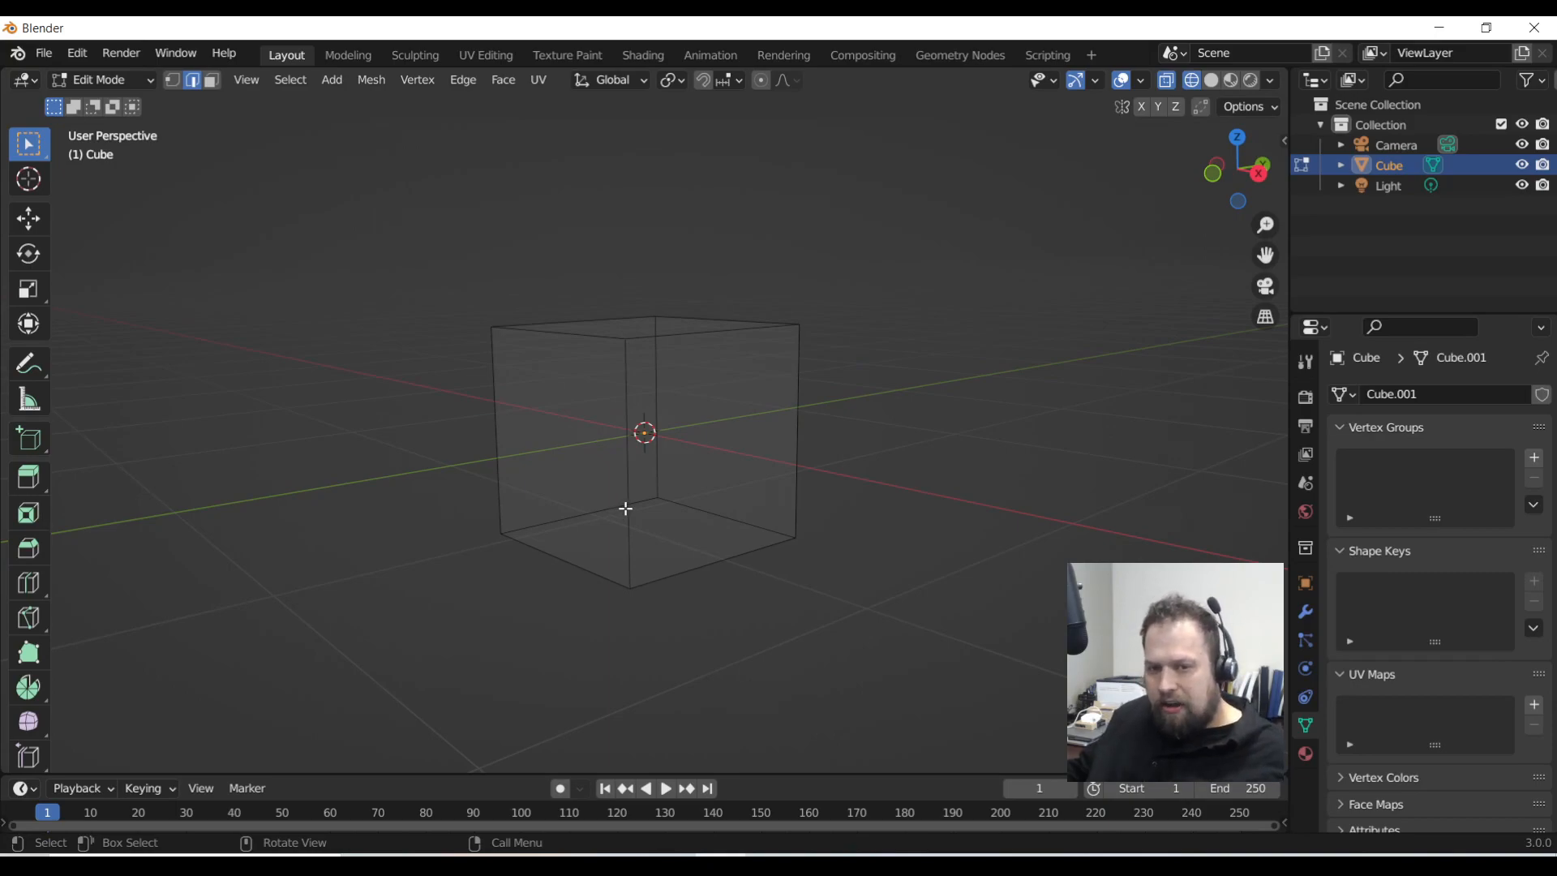
middle_drag(626, 484, 568, 536)
click(606, 507)
shift+click(555, 556)
shift+click(504, 473)
shift+click(558, 506)
shift+click(678, 432)
shift+click(716, 505)
shift+click(794, 486)
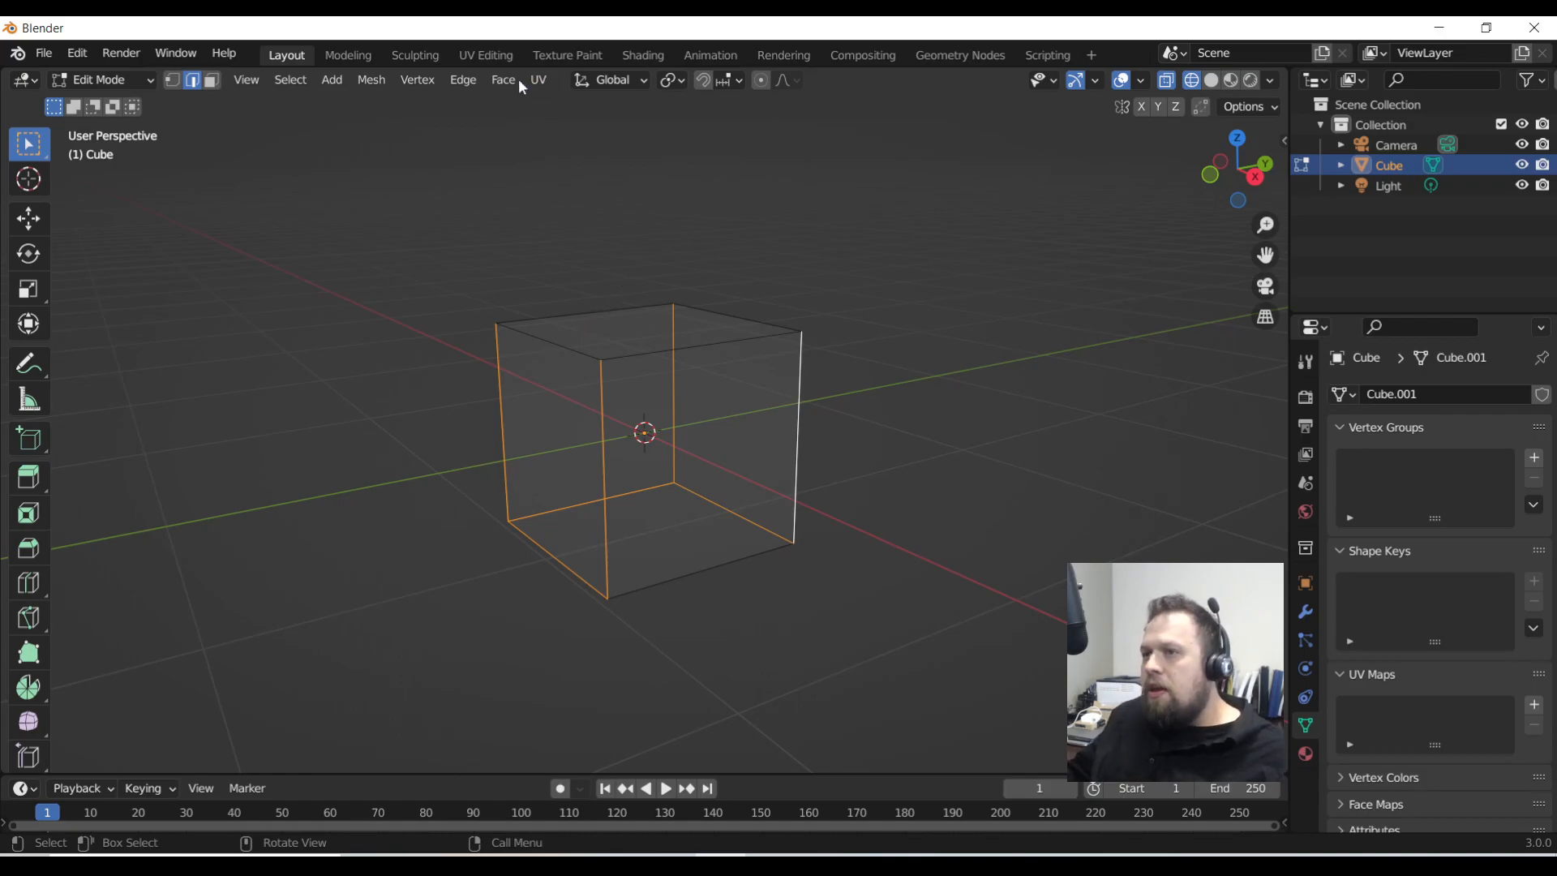
Switch to the UV Editing workspace and mark the selected cube edges as seams
click(485, 55)
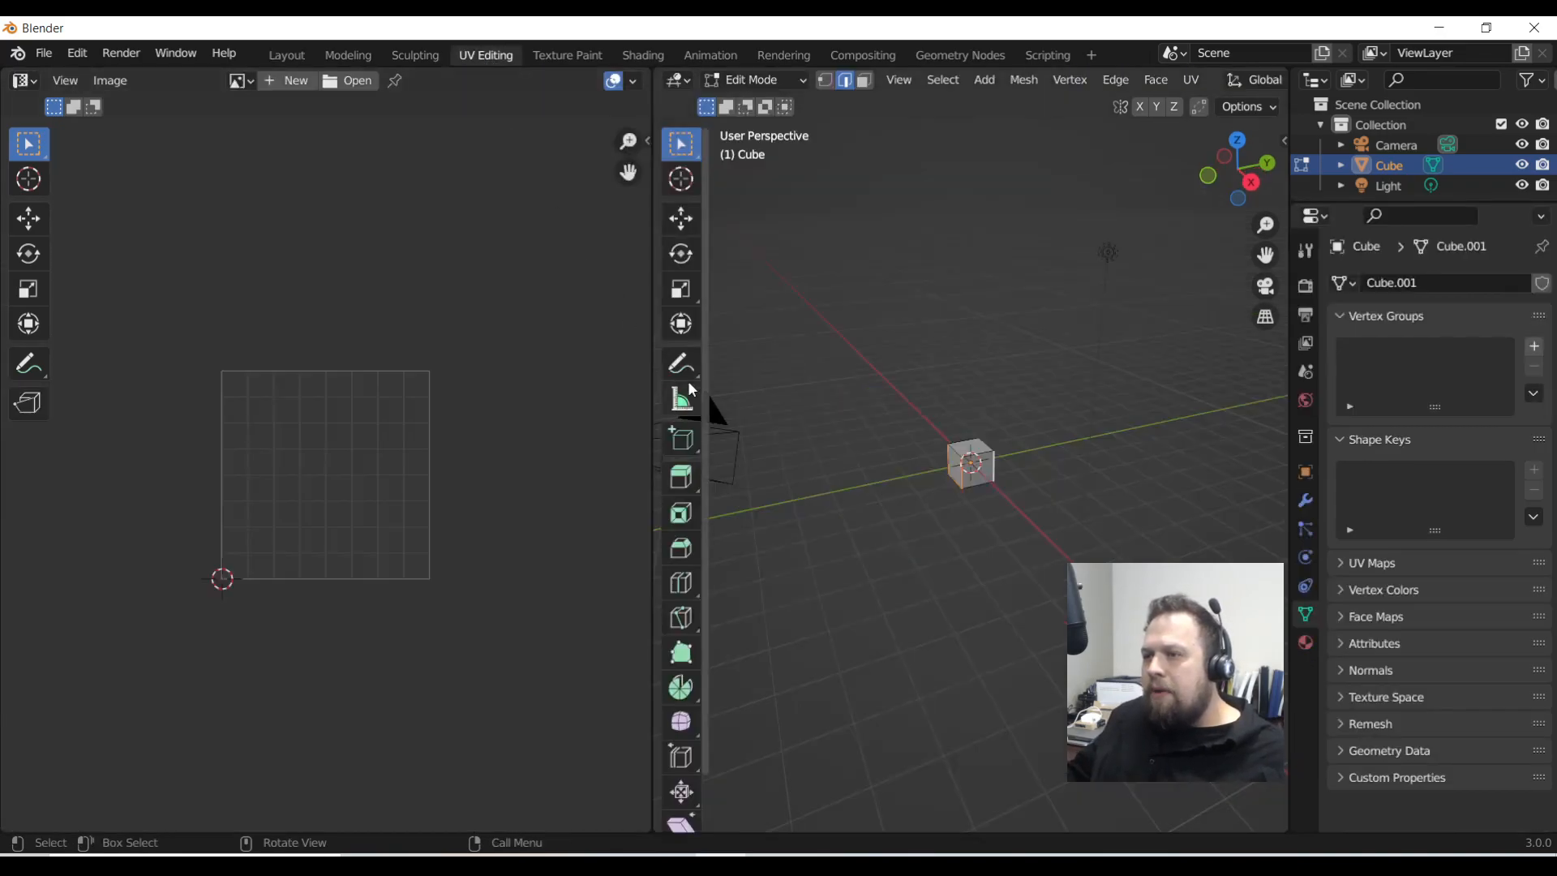
scroll(928, 460, up, 5)
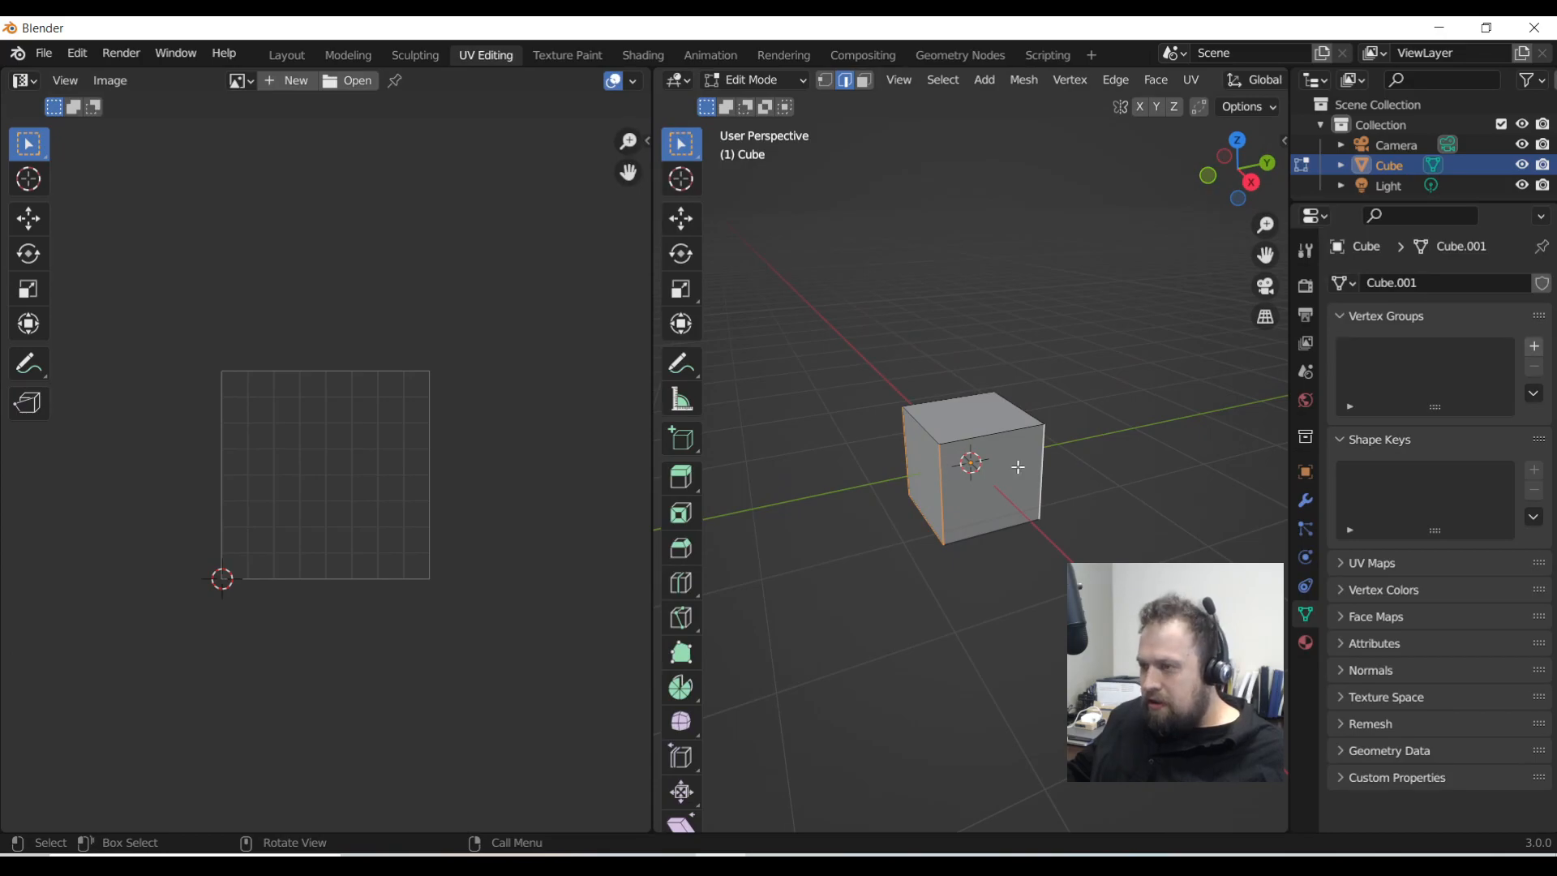
right_click(976, 484)
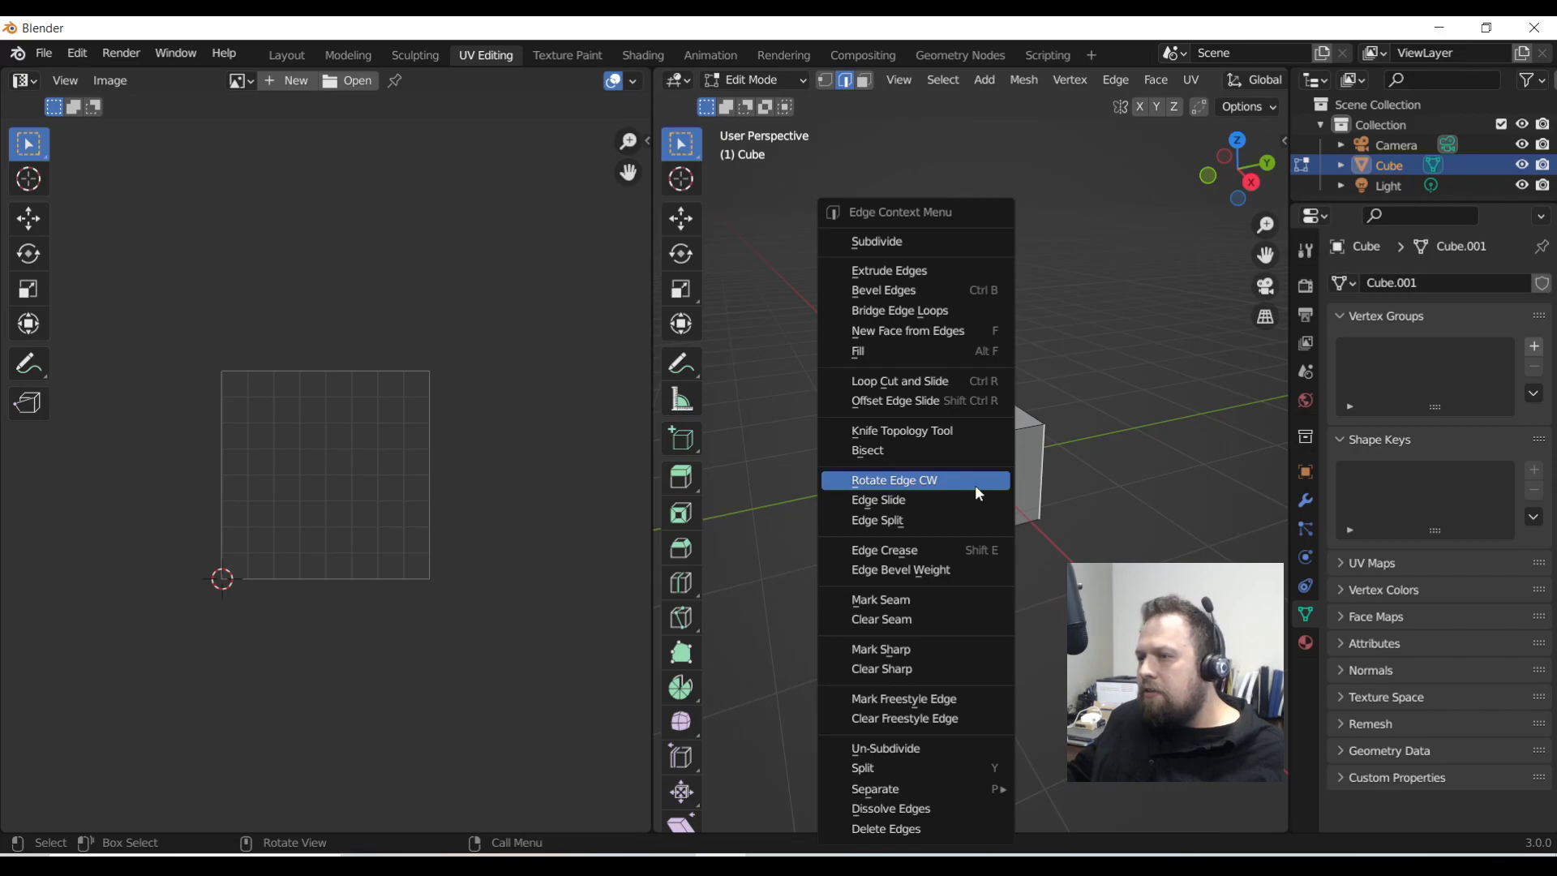
click(913, 602)
Select the whole cube in wireframe display and unwrap it along the marked seams
middle_drag(914, 601, 892, 568)
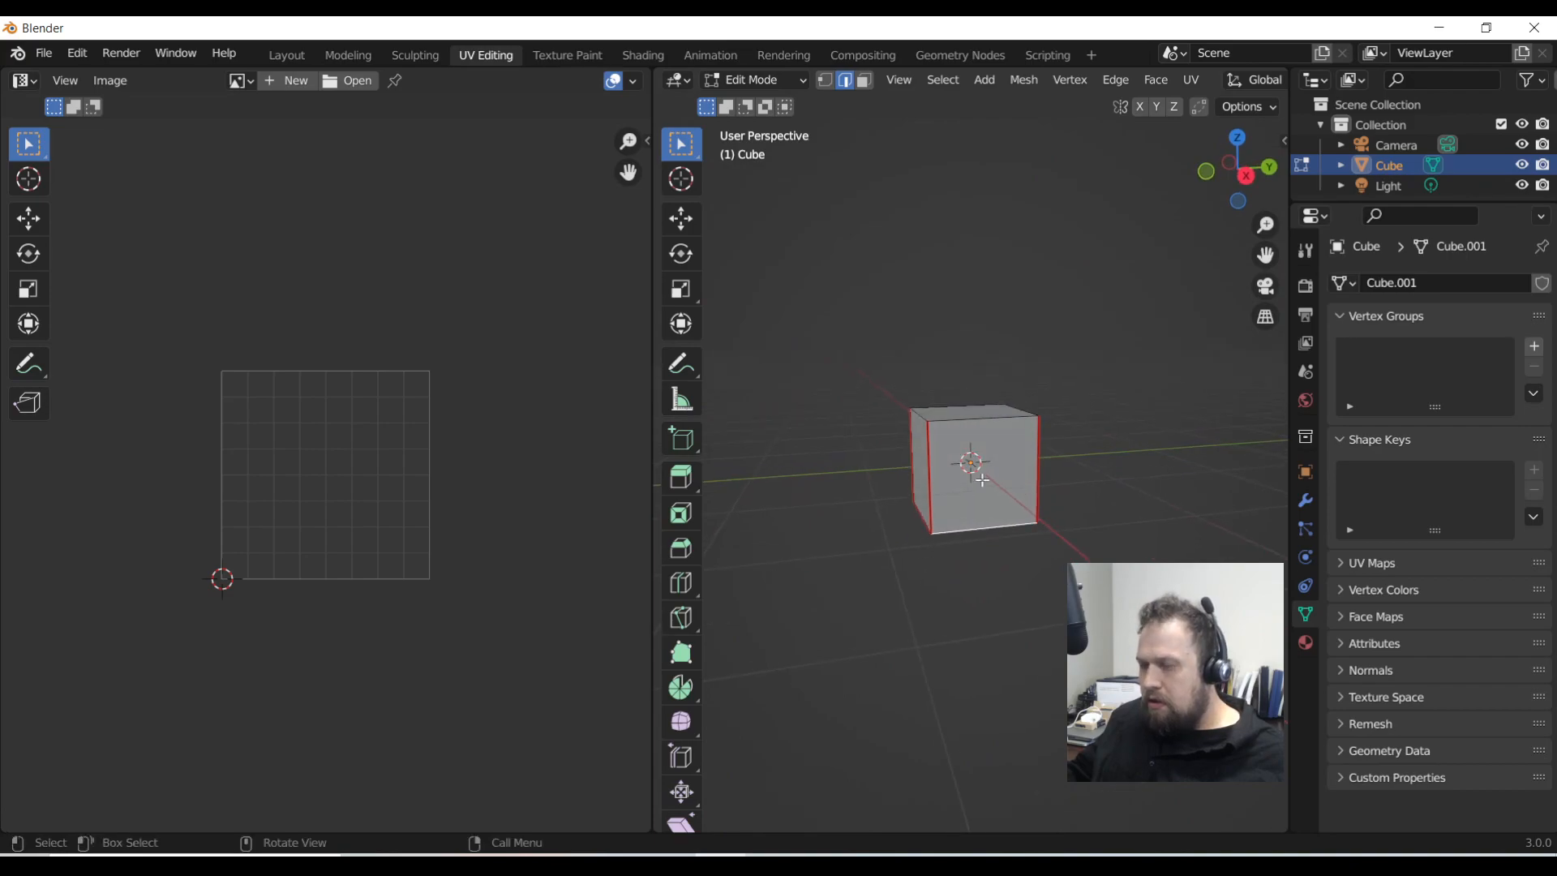
key(z)
scroll(950, 536, up, 2)
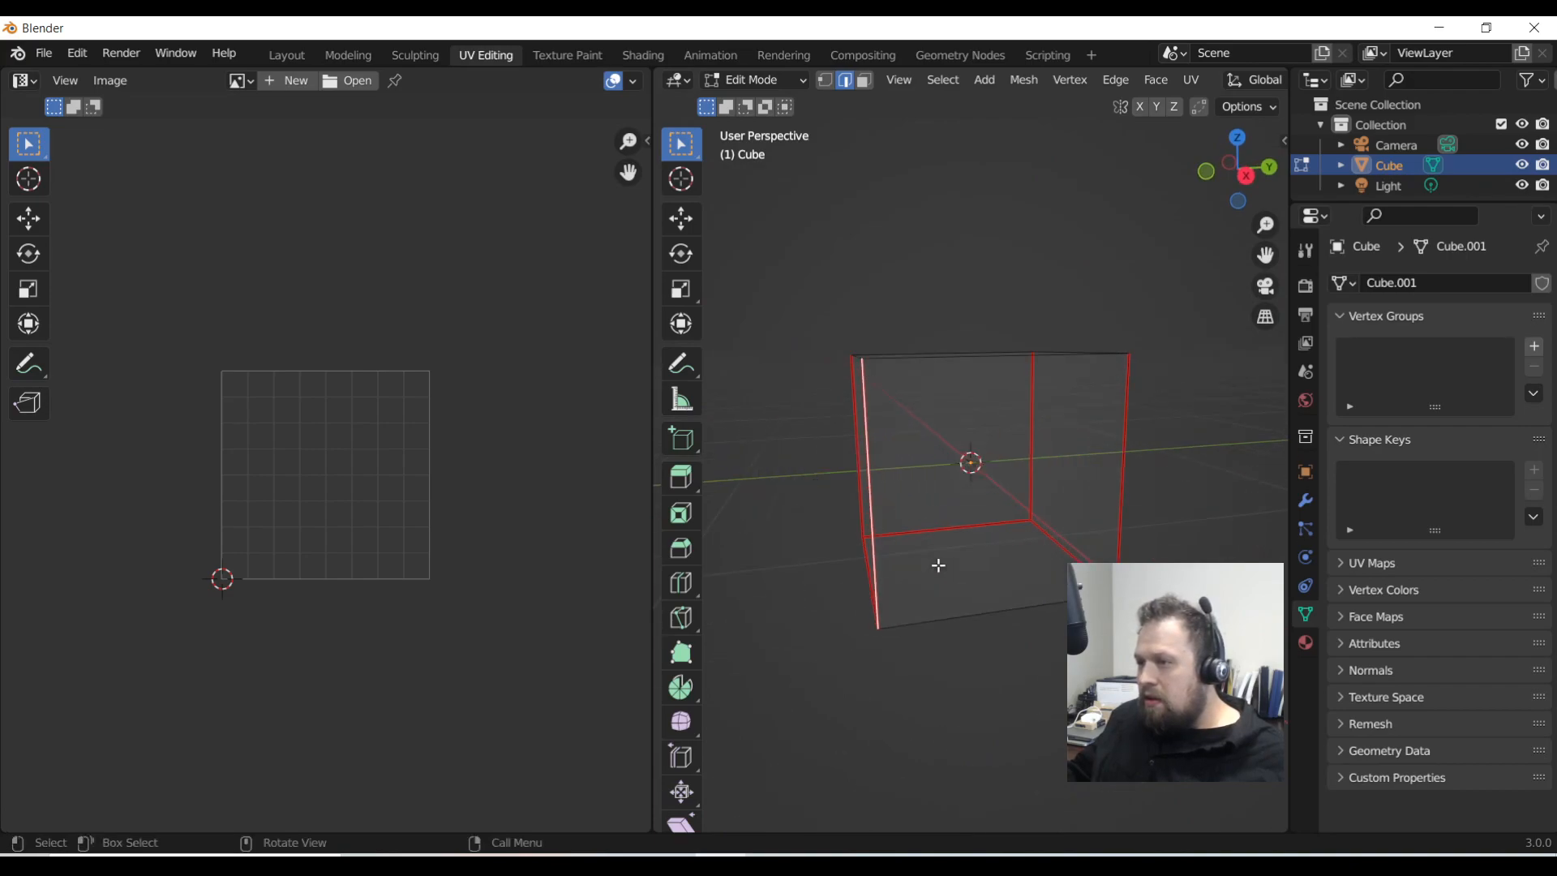
middle_drag(924, 567, 938, 605)
click(942, 81)
click(965, 103)
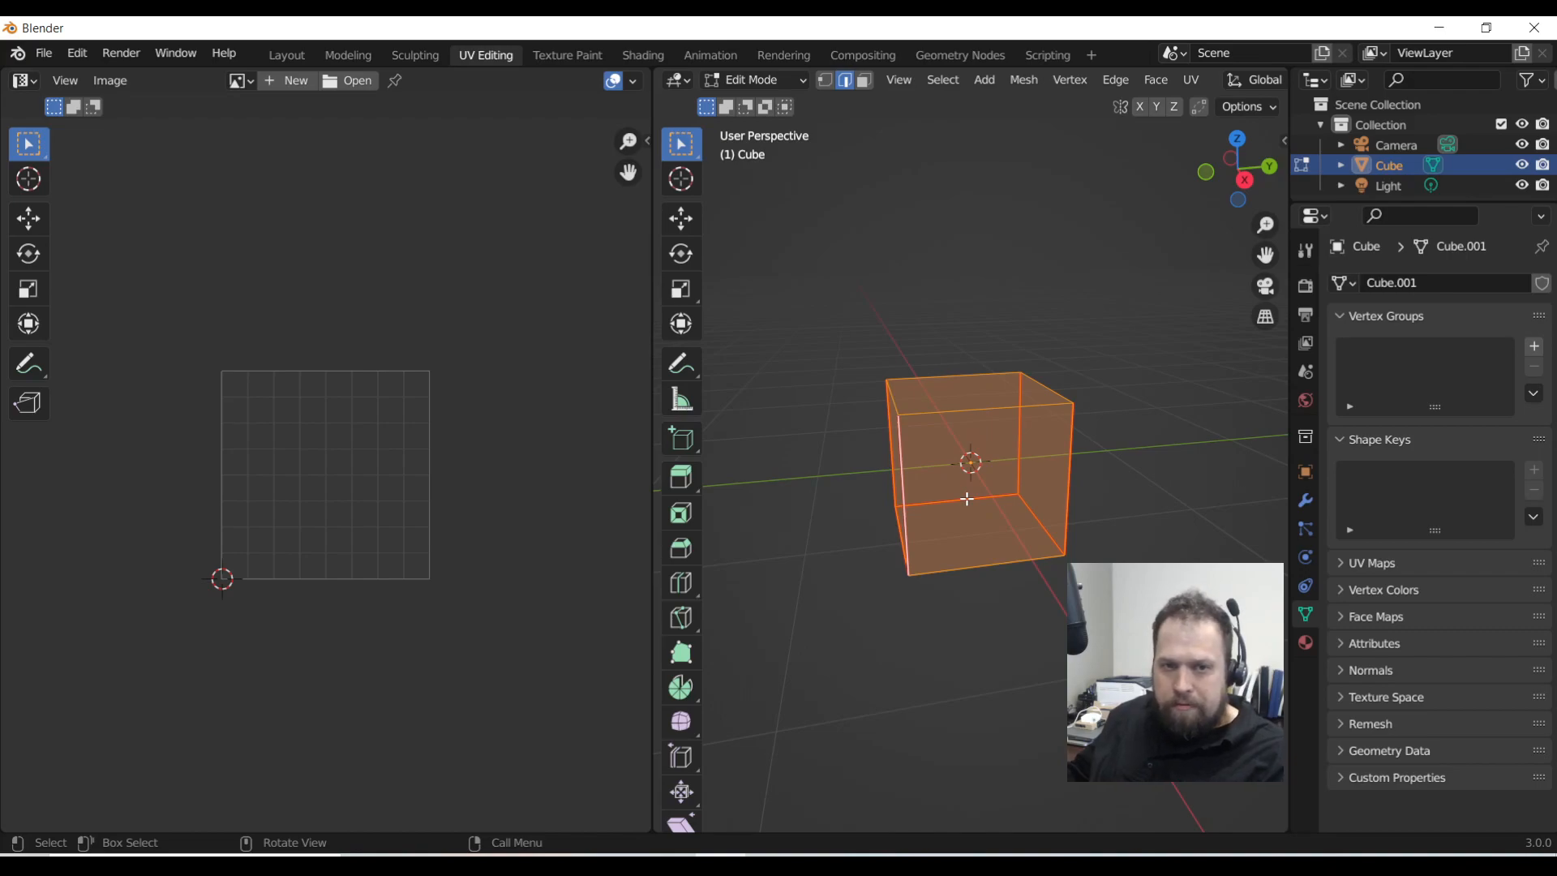
key(u)
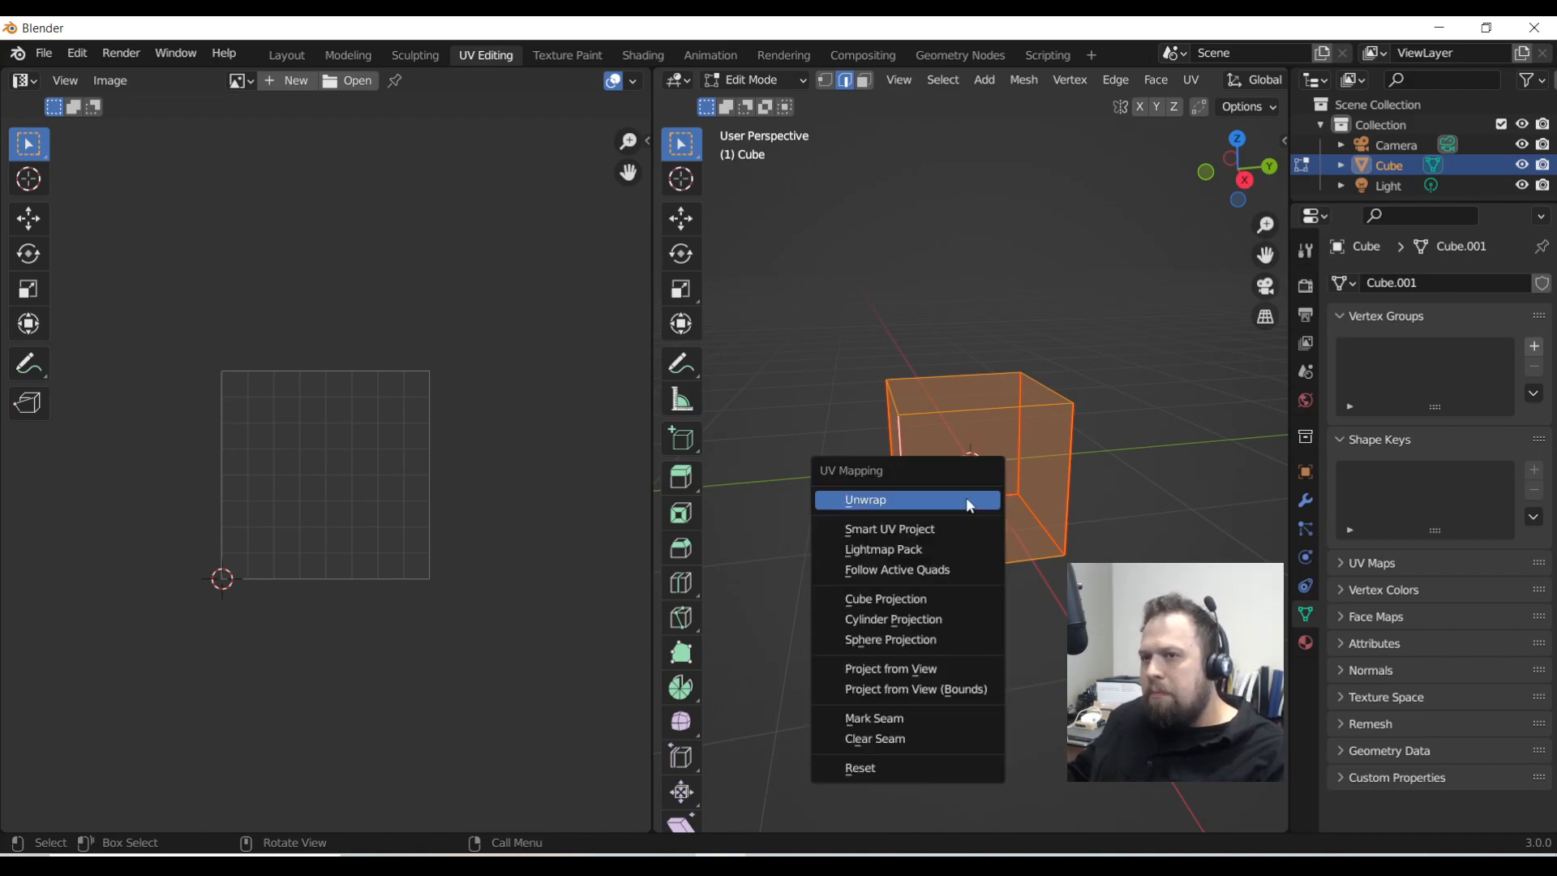
click(968, 501)
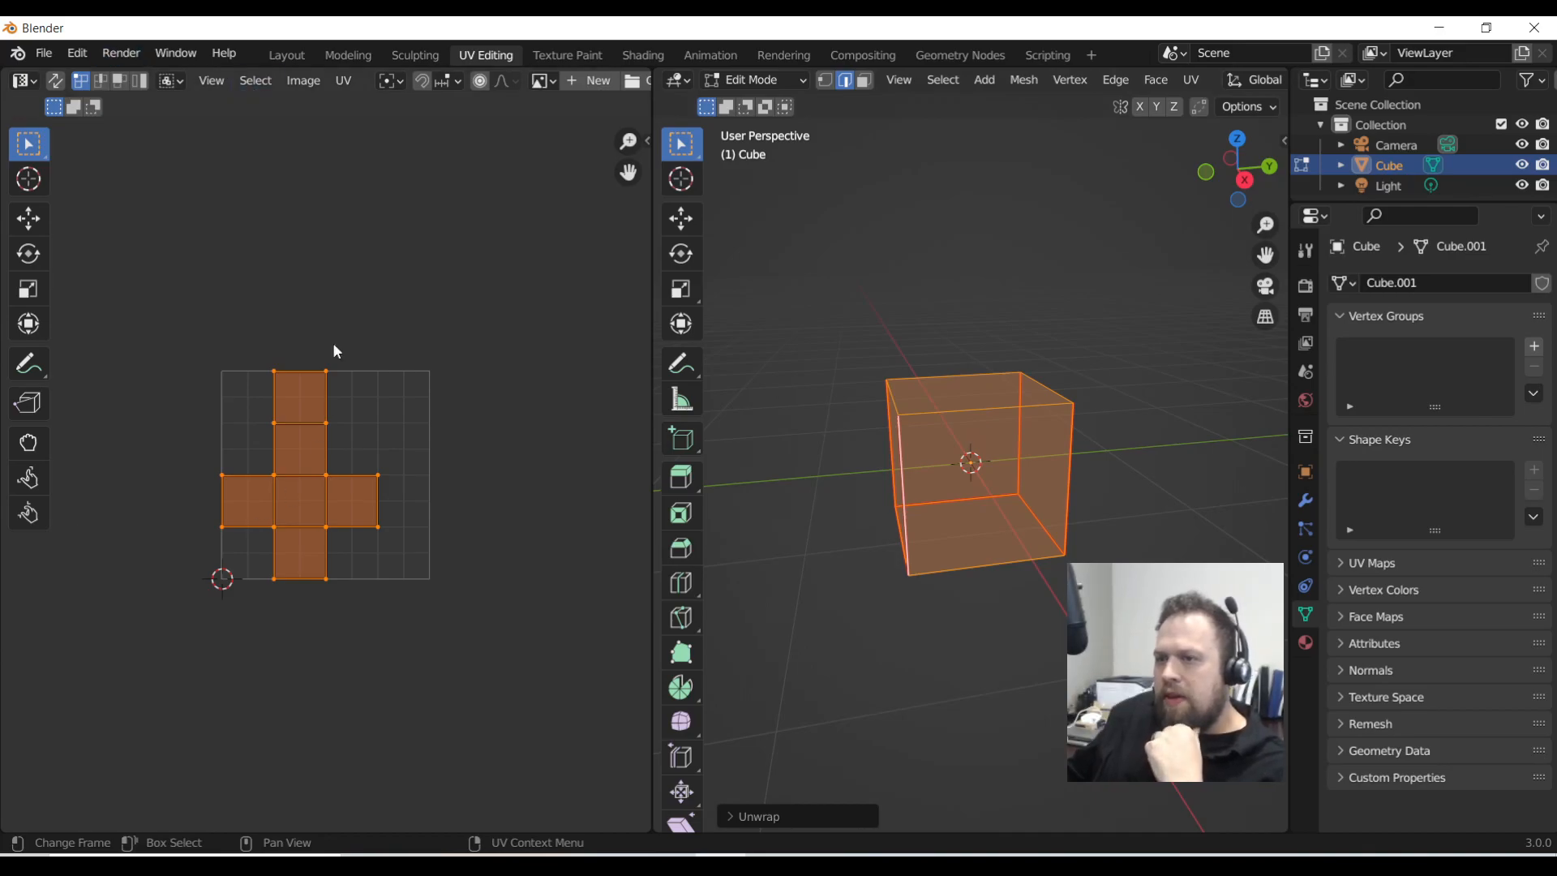
scroll(320, 647, up, 4)
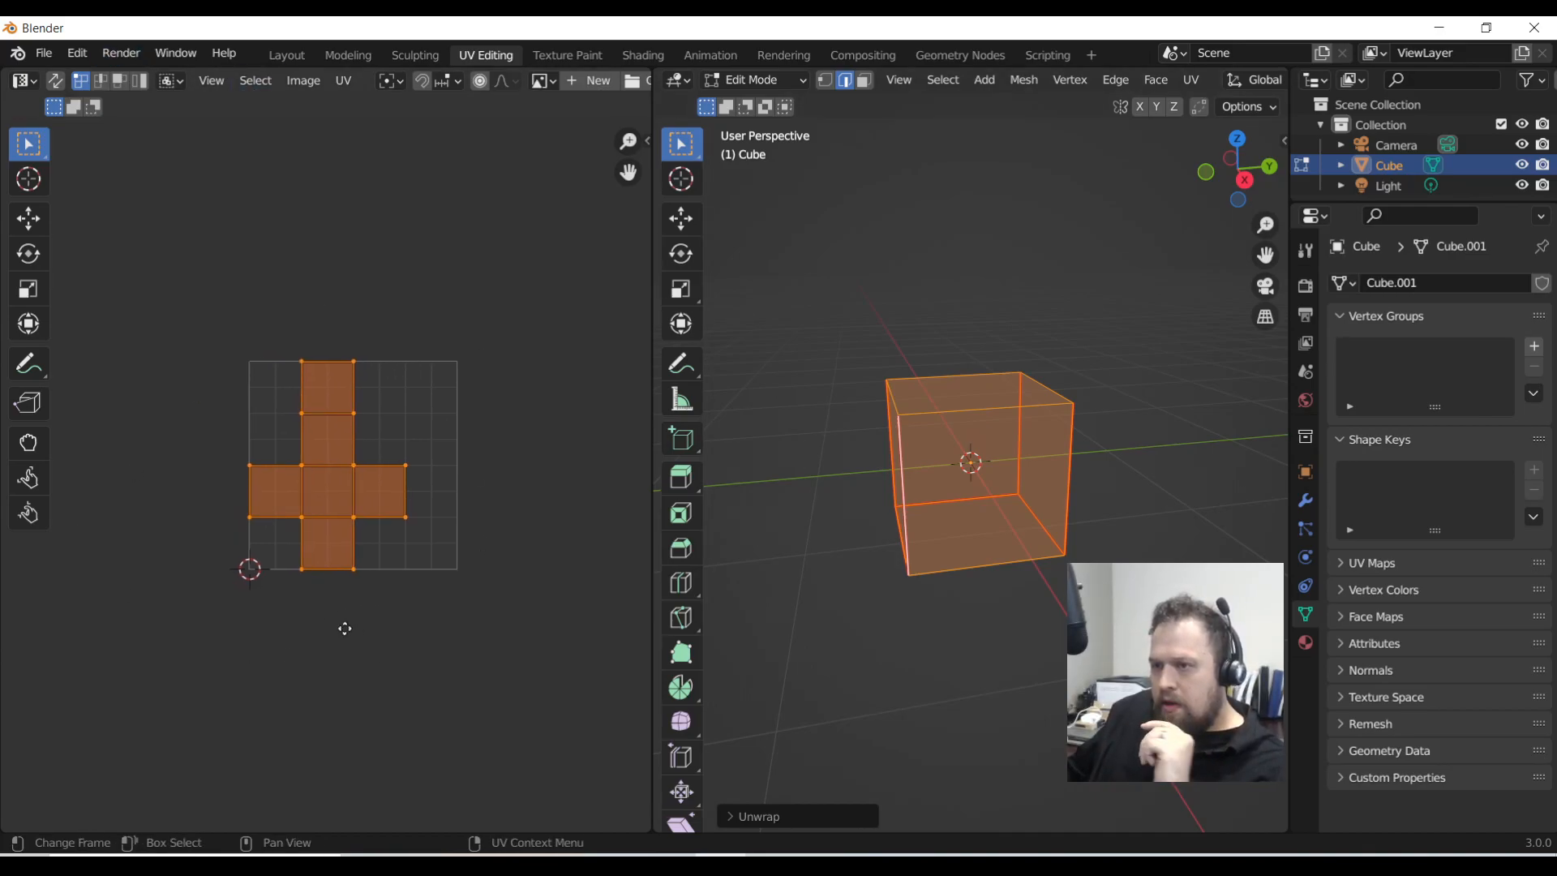
scroll(344, 629, down, 2)
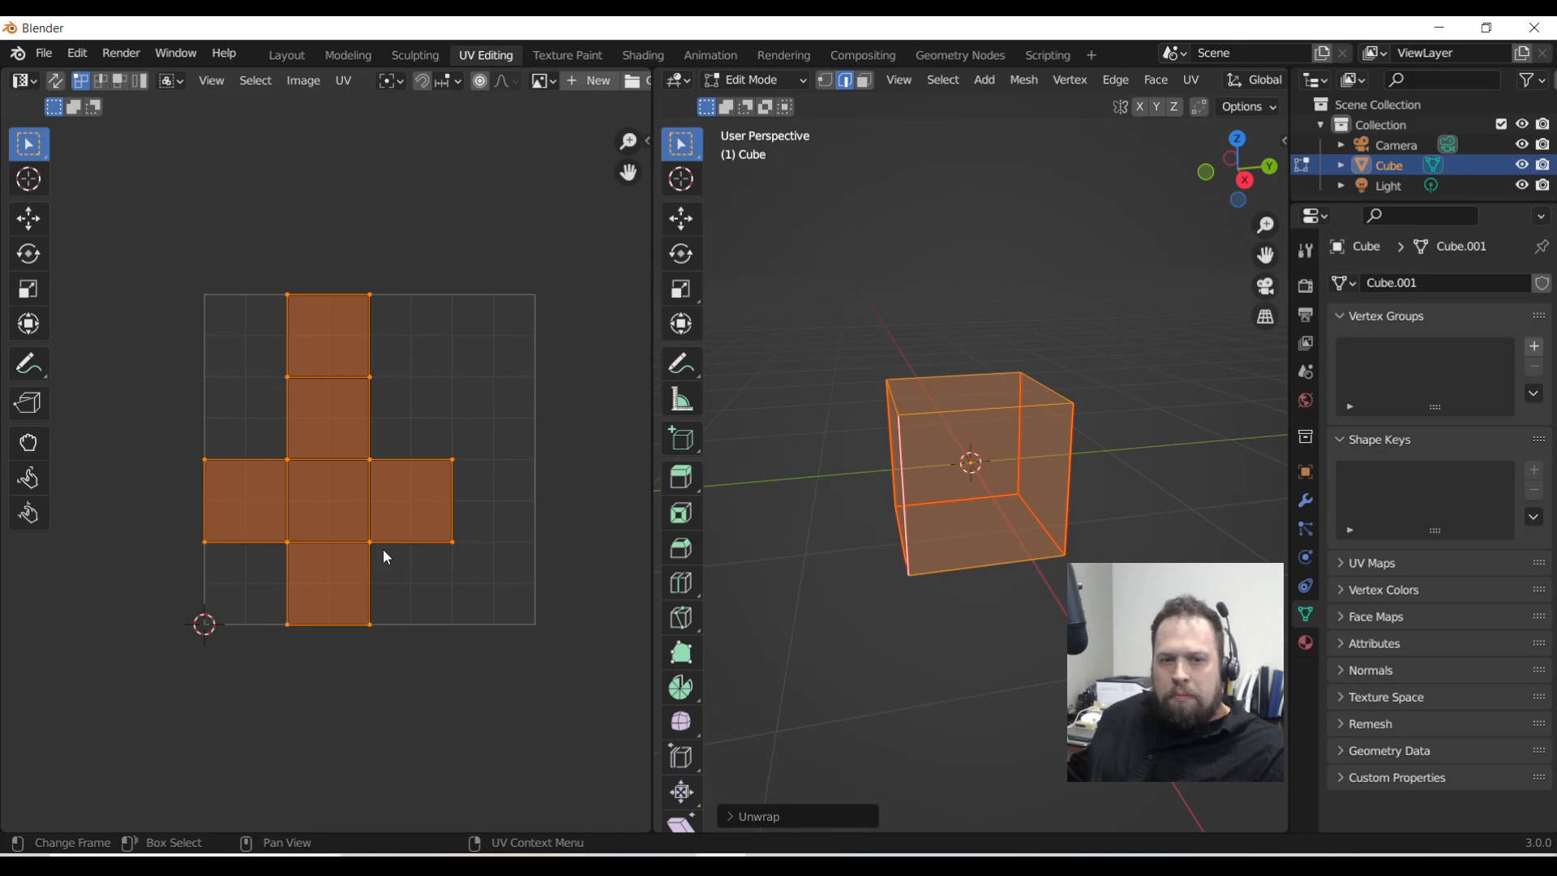
Enable Constrain to Image Bounds for the UVs and set the UV pivot point to the 2D cursor
click(345, 81)
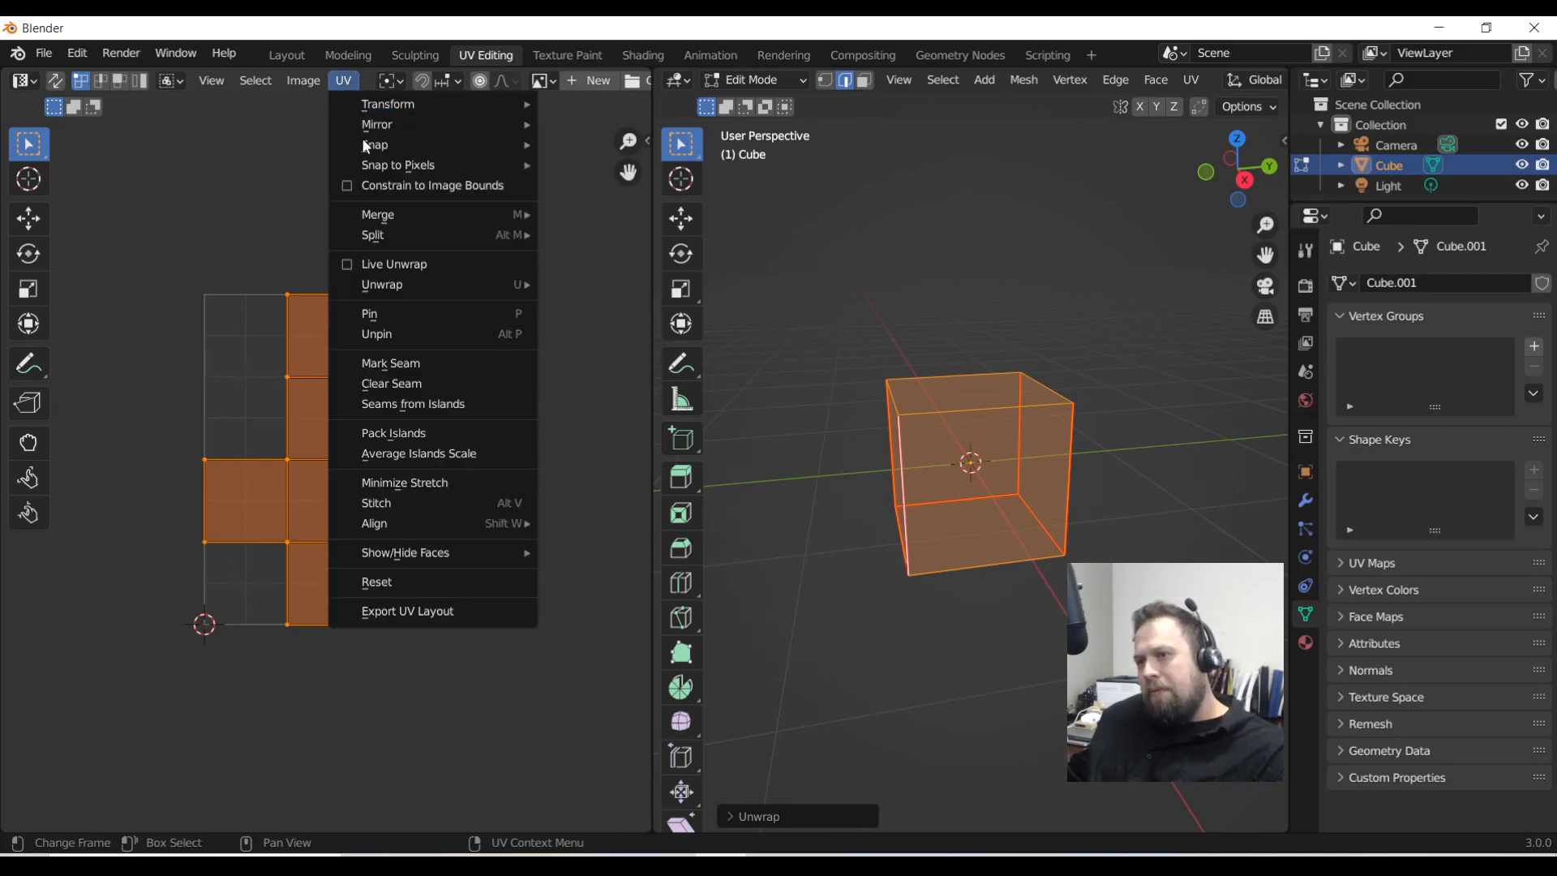
click(347, 191)
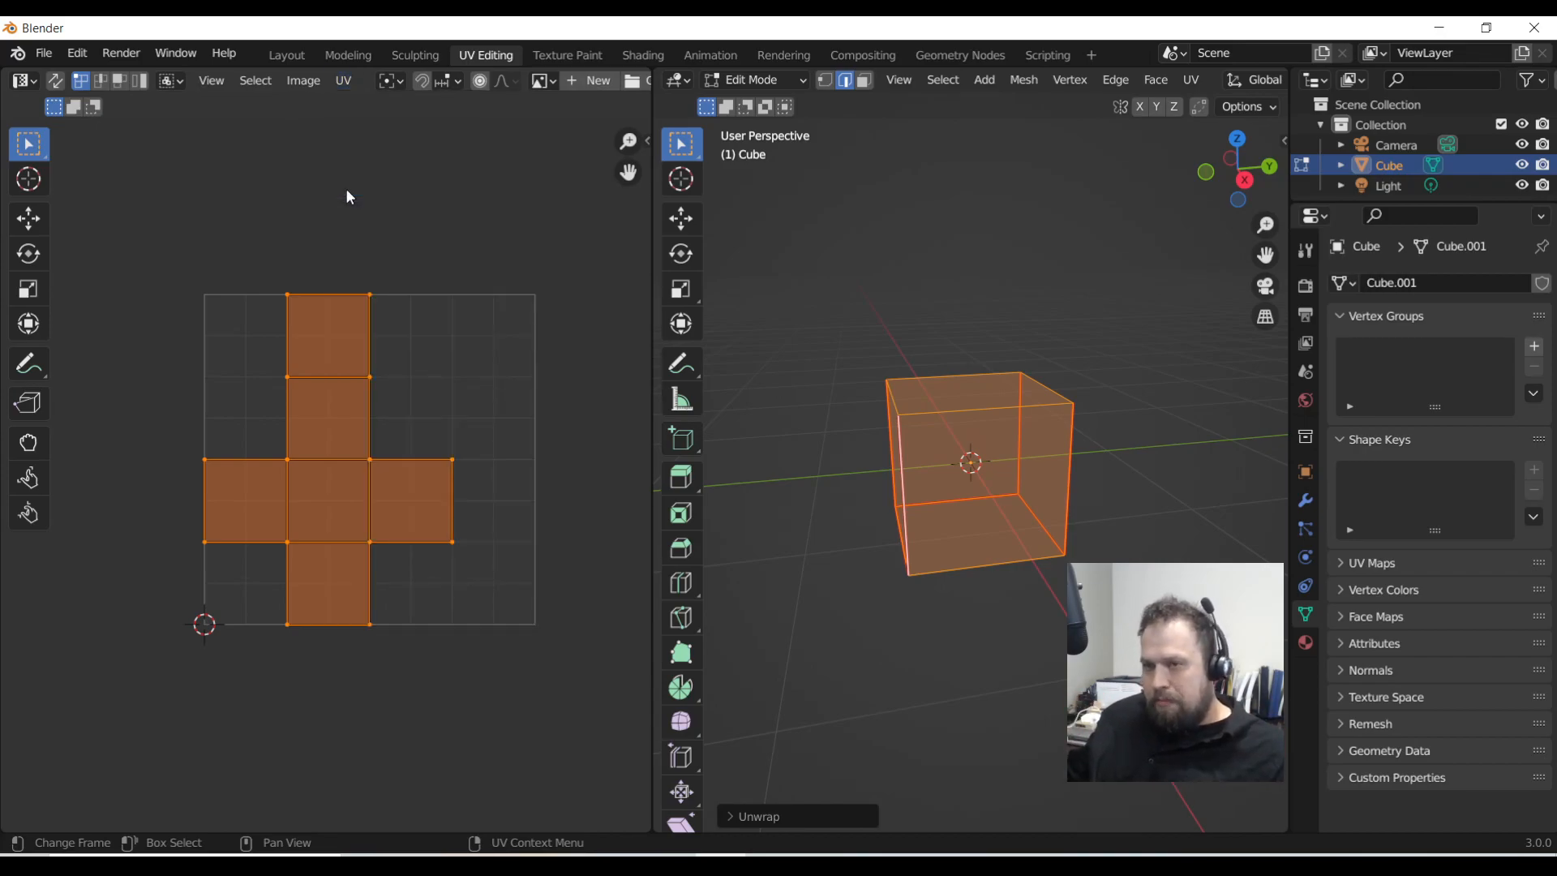
click(388, 84)
click(422, 152)
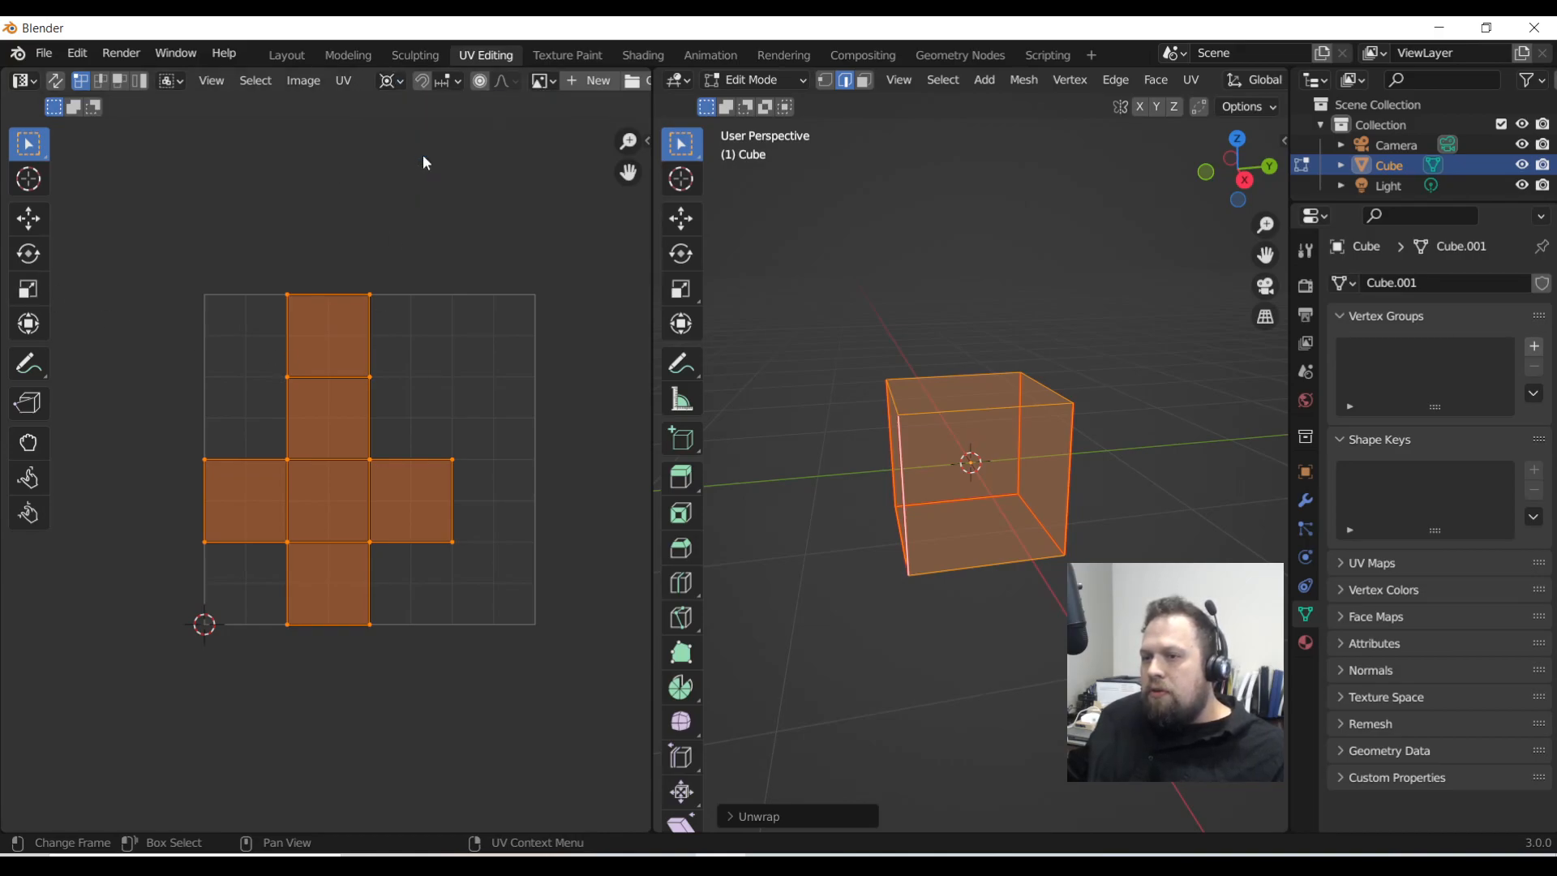
Scale the unwrapped UV layout along X until it fills the full image width, and deselect it
click(28, 289)
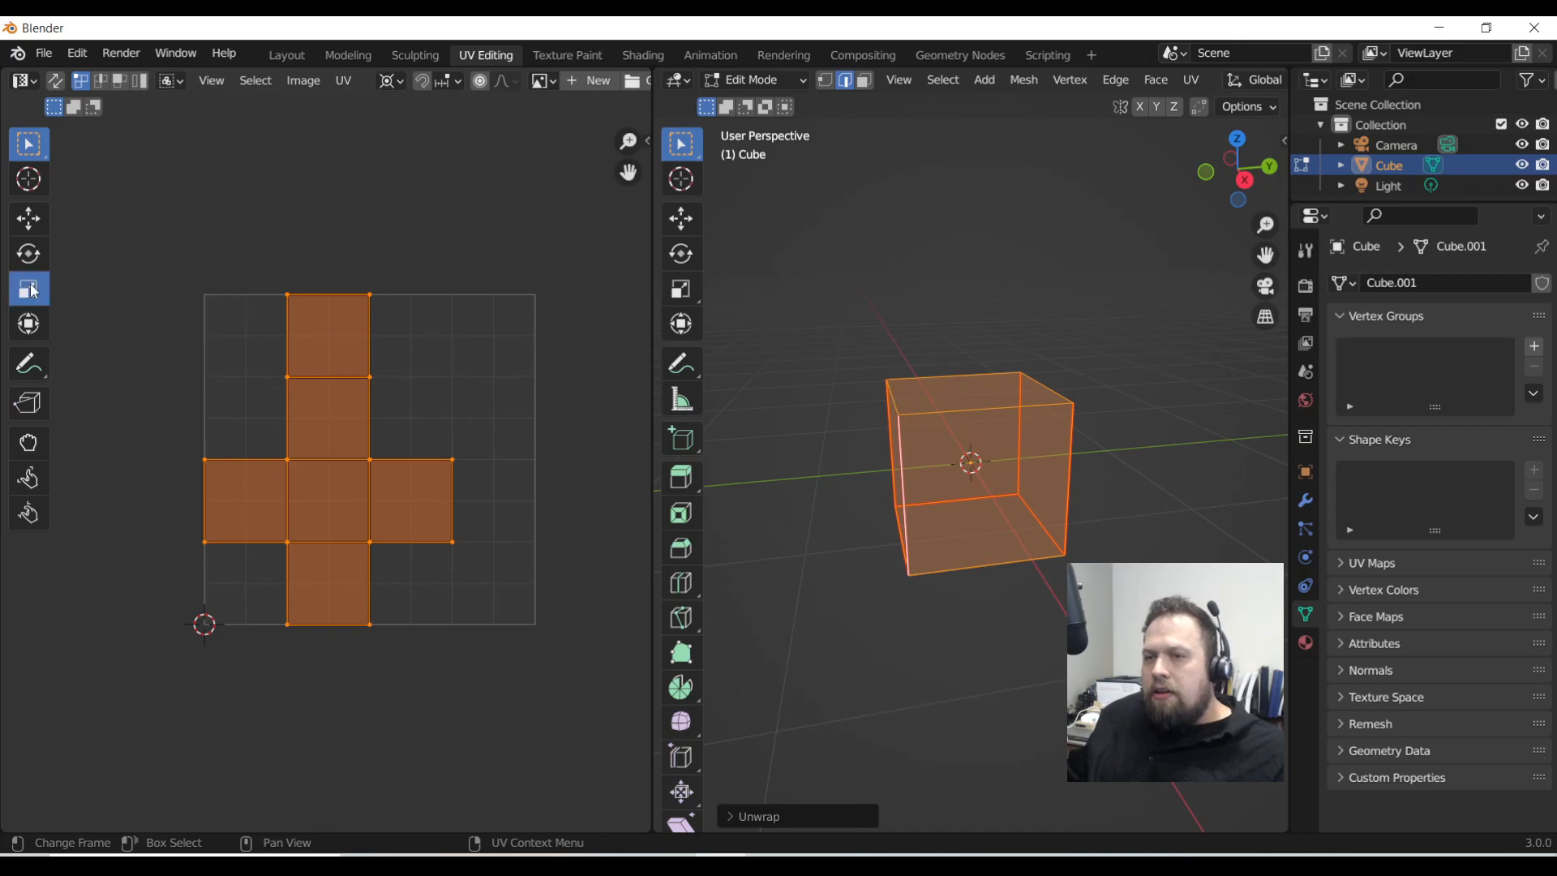
drag(283, 624, 357, 621)
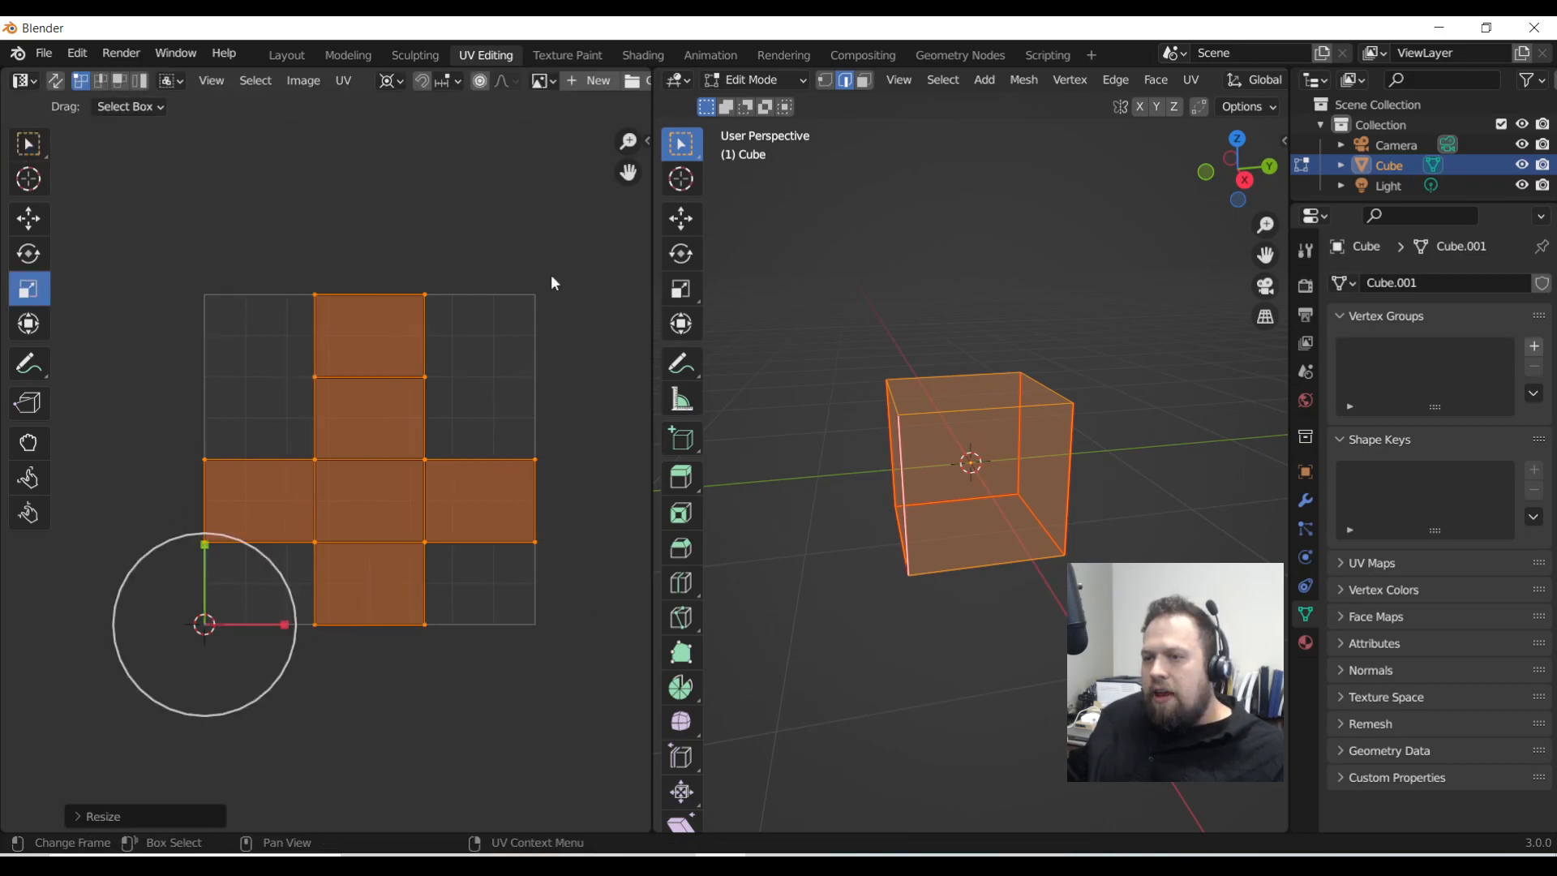
click(430, 323)
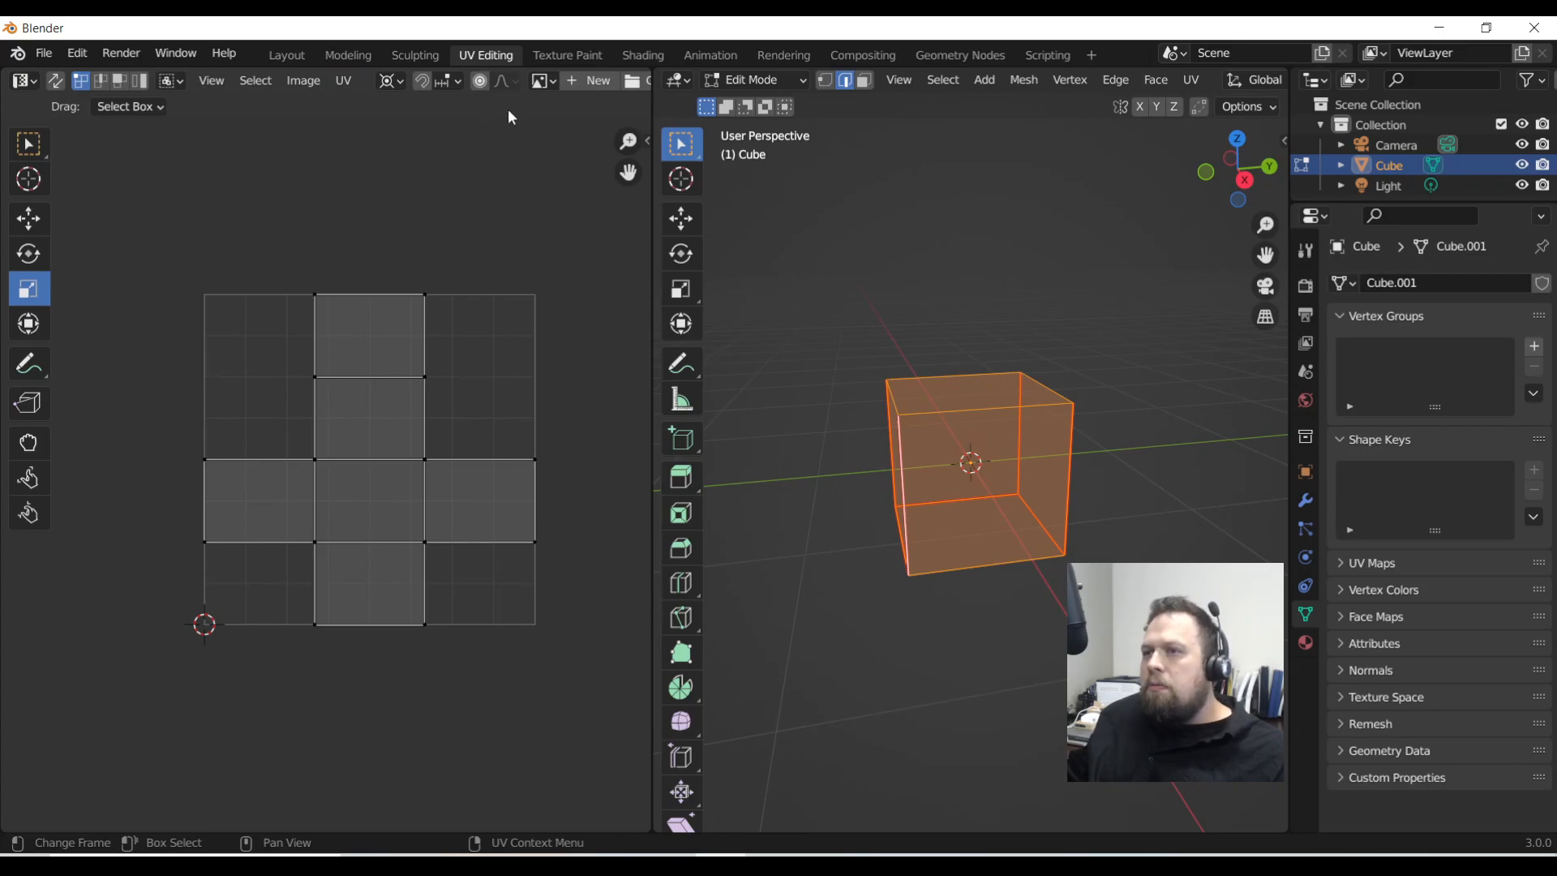
Start a new image named with the creator's first name plus "Awesome UV" and set its width to 768 px
click(592, 89)
click(627, 125)
text(Kevins Awesome UV)
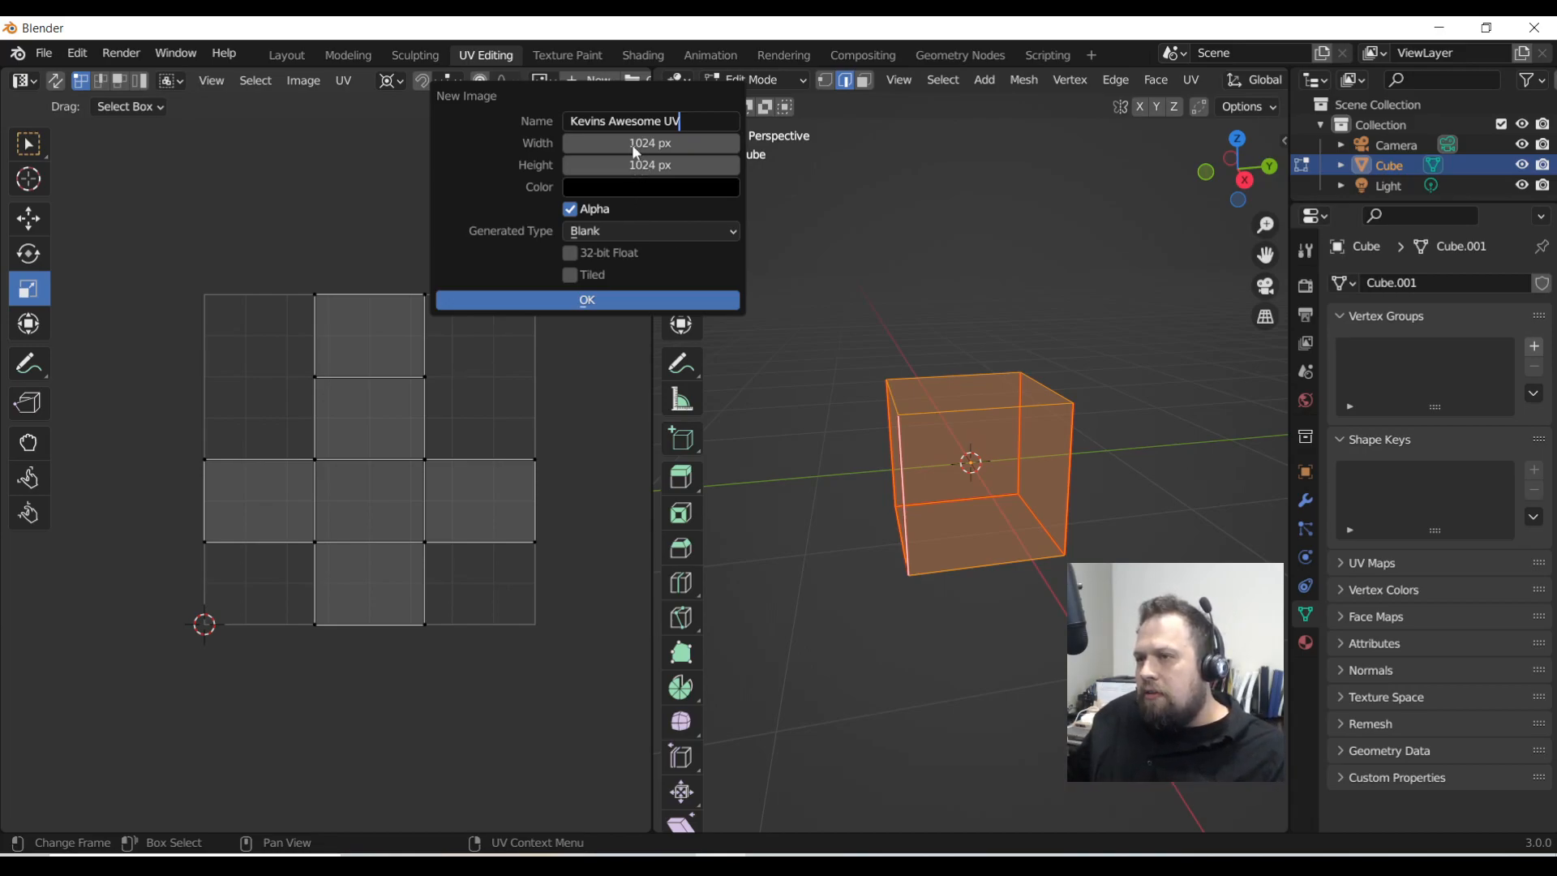
key(Return)
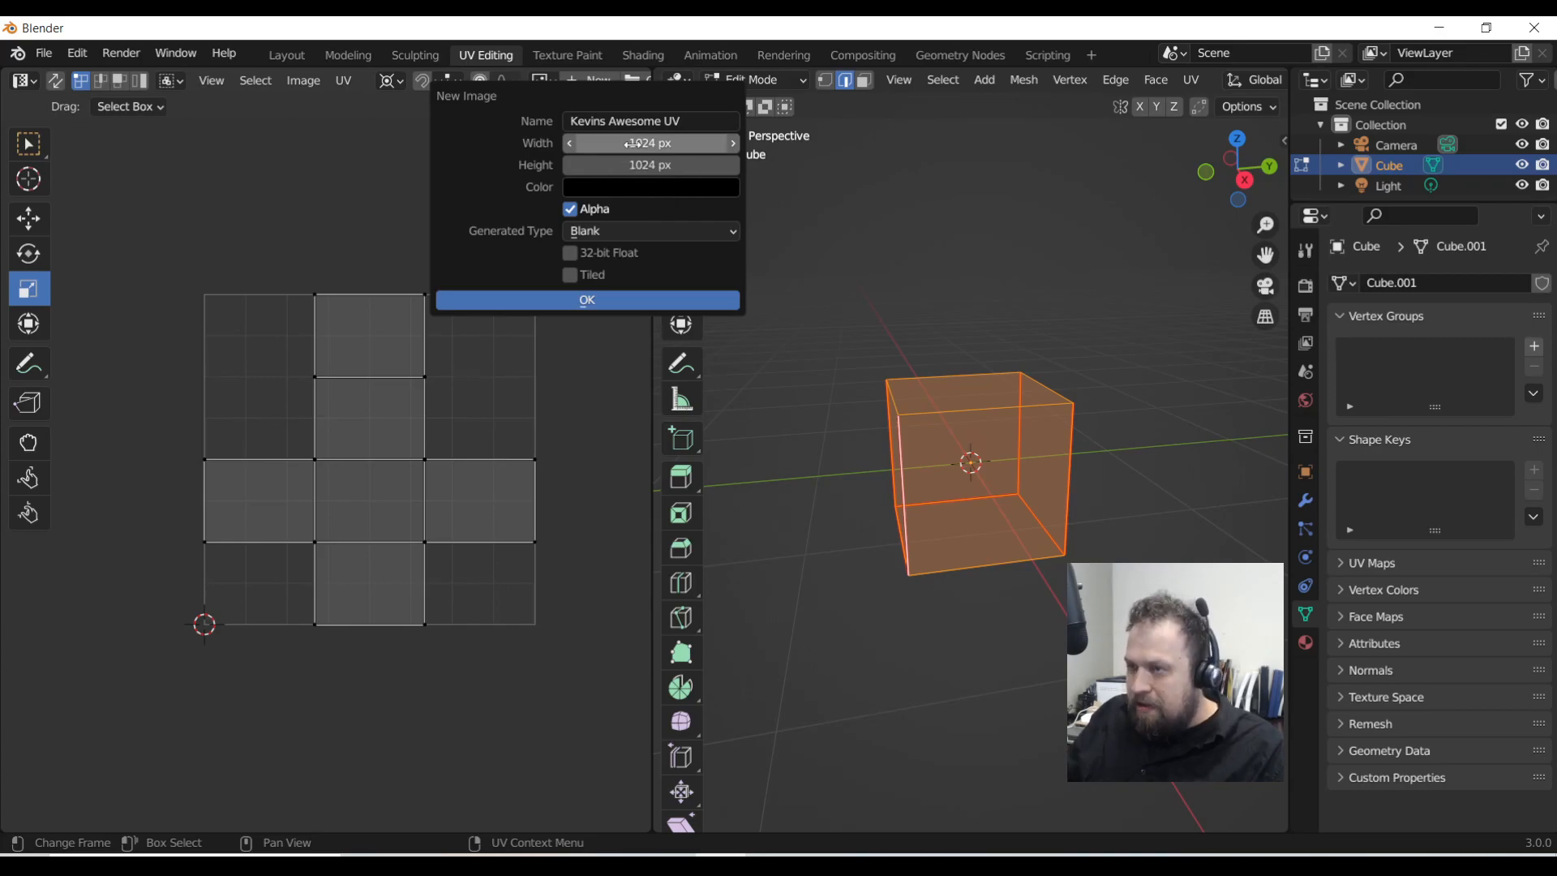
click(636, 143)
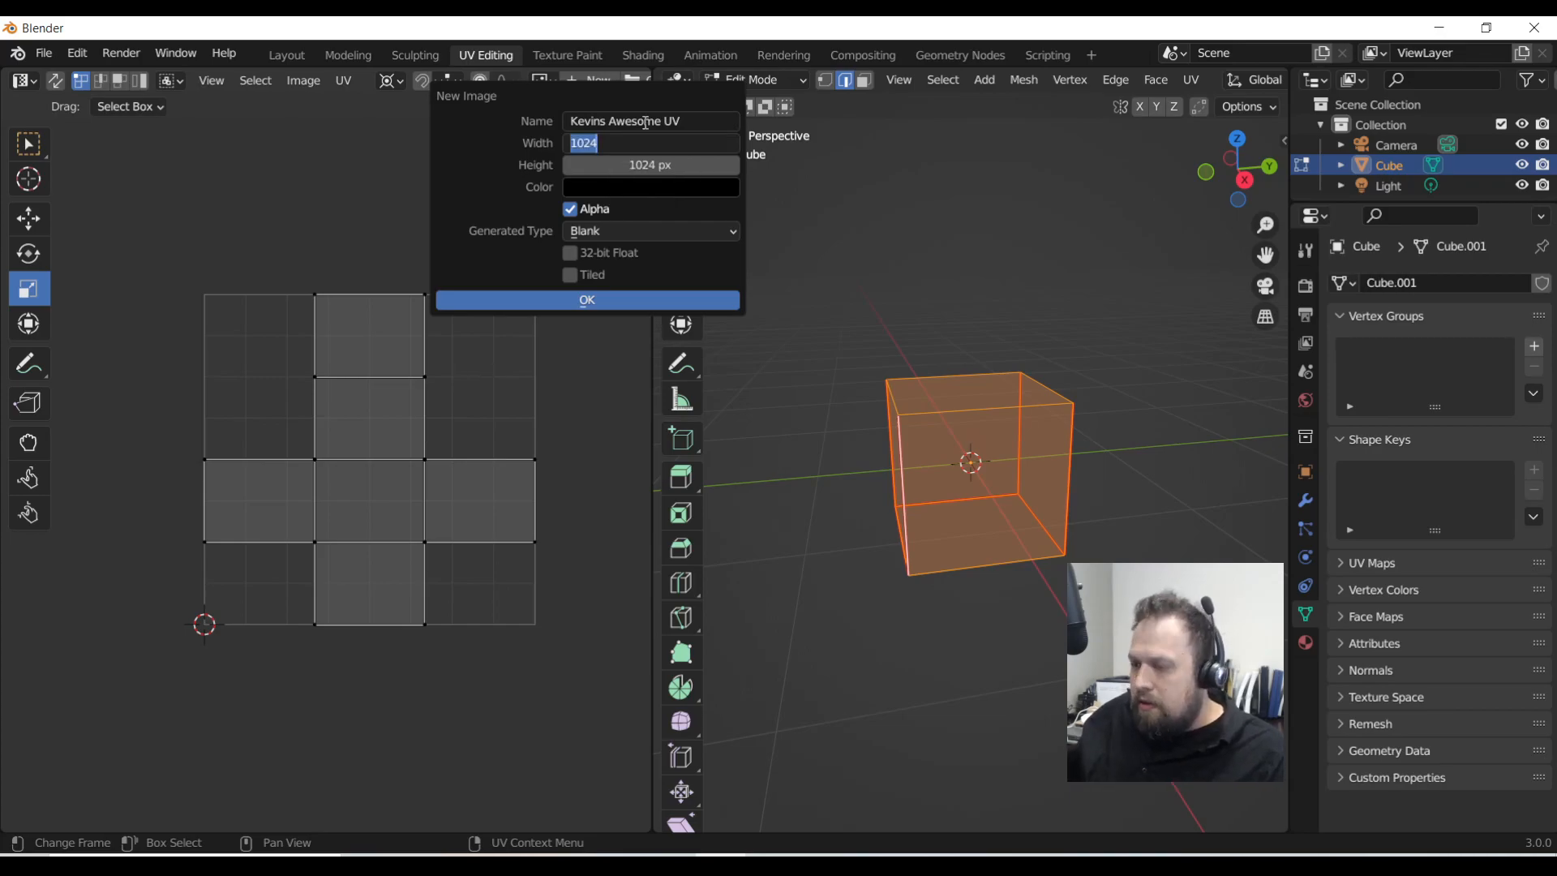
text(768)
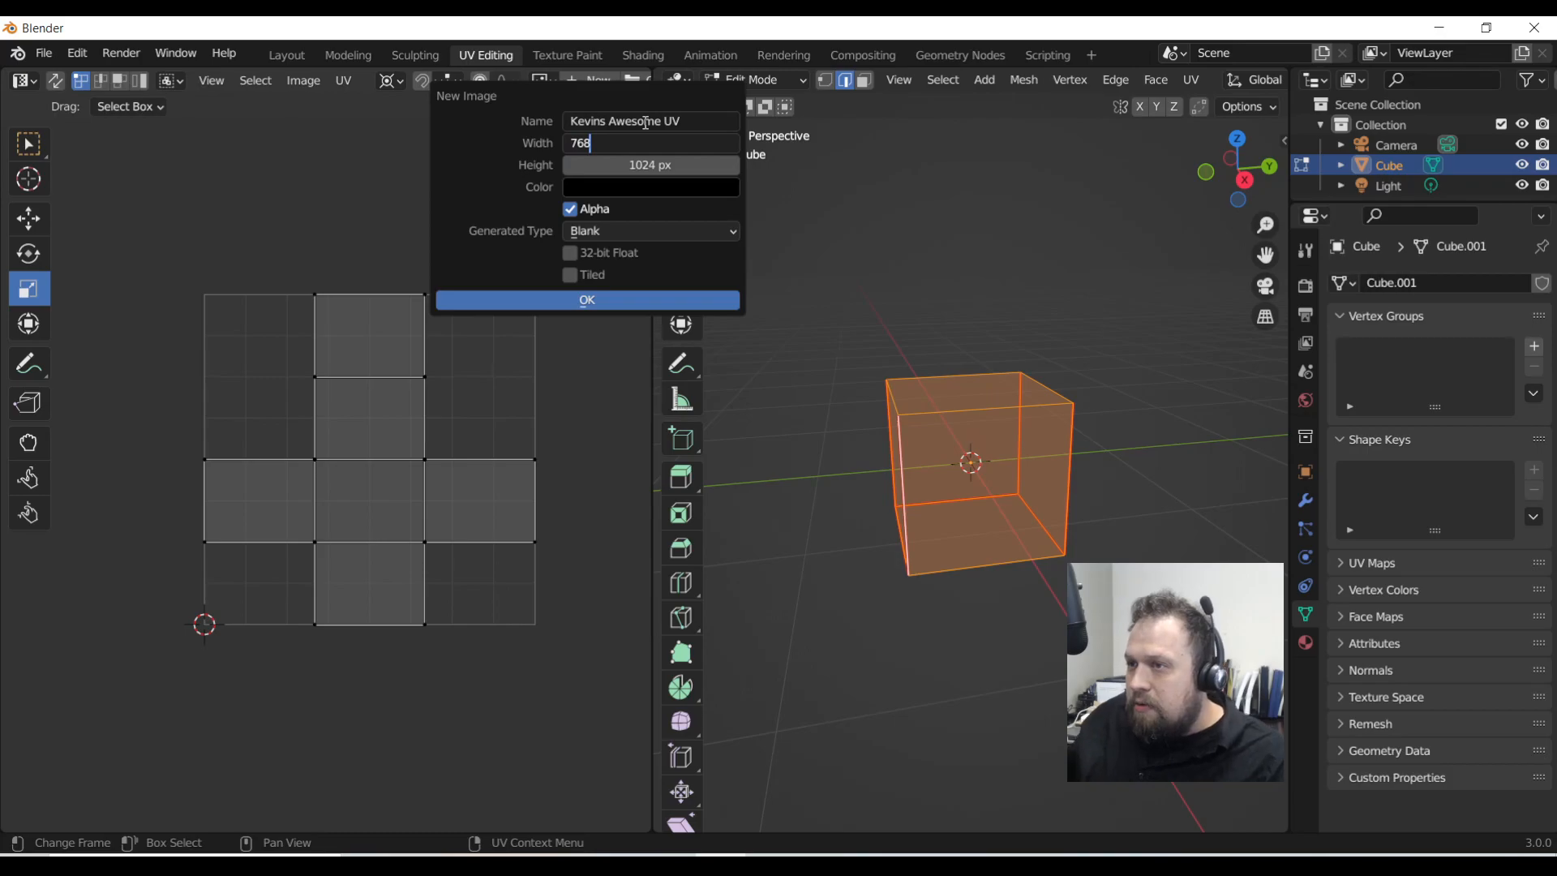
key(Return)
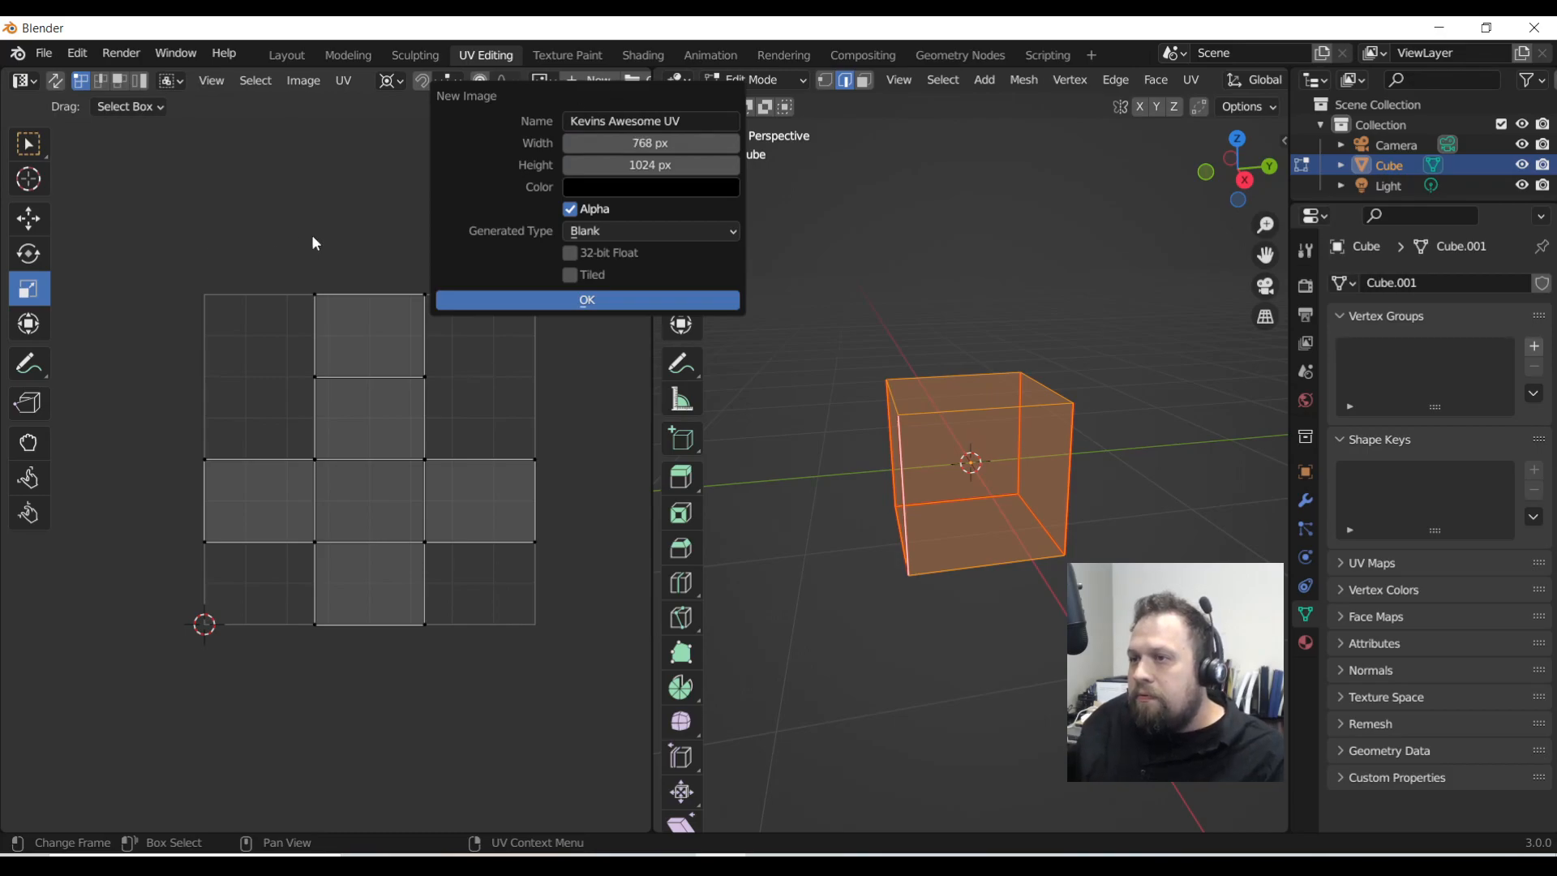
Set the new image's generated type to Color Grid and create it behind the cube's UV layout
click(615, 233)
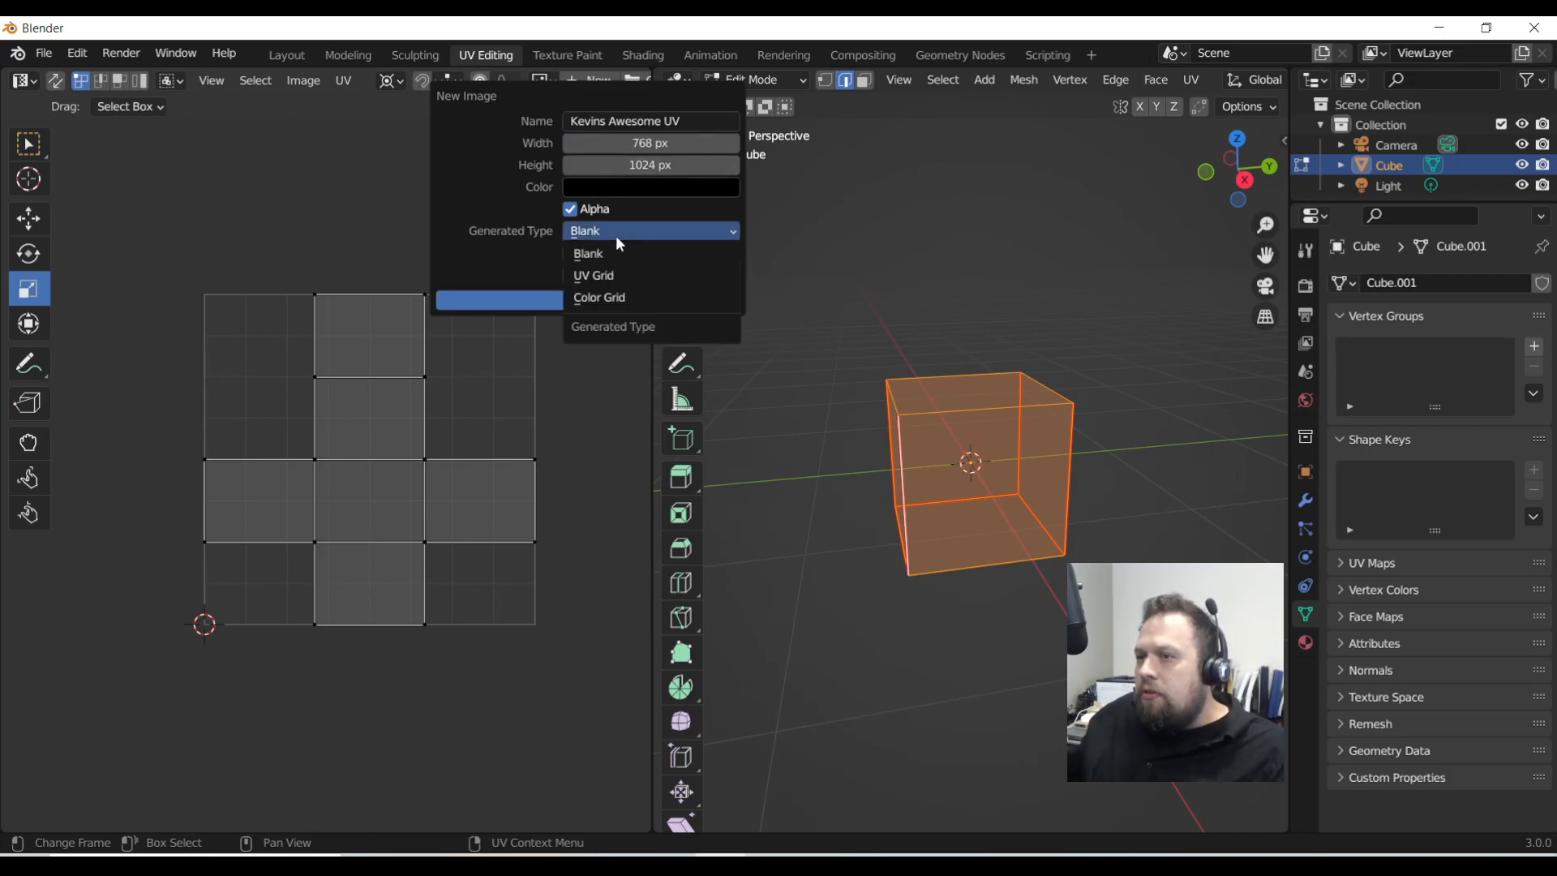
click(629, 297)
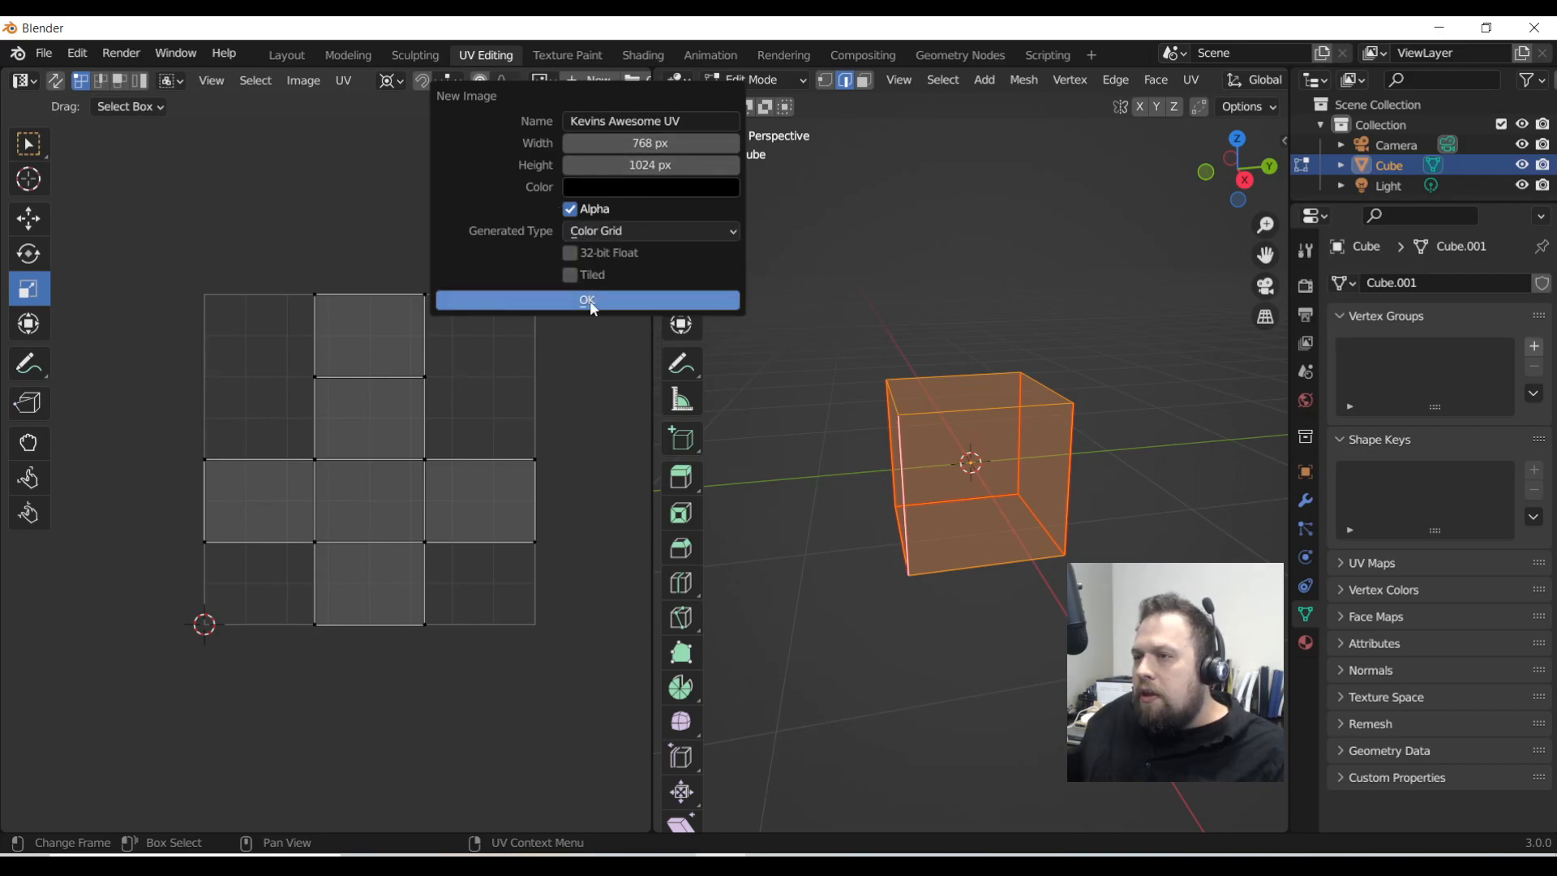
click(592, 304)
scroll(422, 413, down, 5)
scroll(343, 475, up, 2)
scroll(343, 474, down, 2)
scroll(344, 475, up, 2)
scroll(343, 474, down, 2)
scroll(343, 474, up, 2)
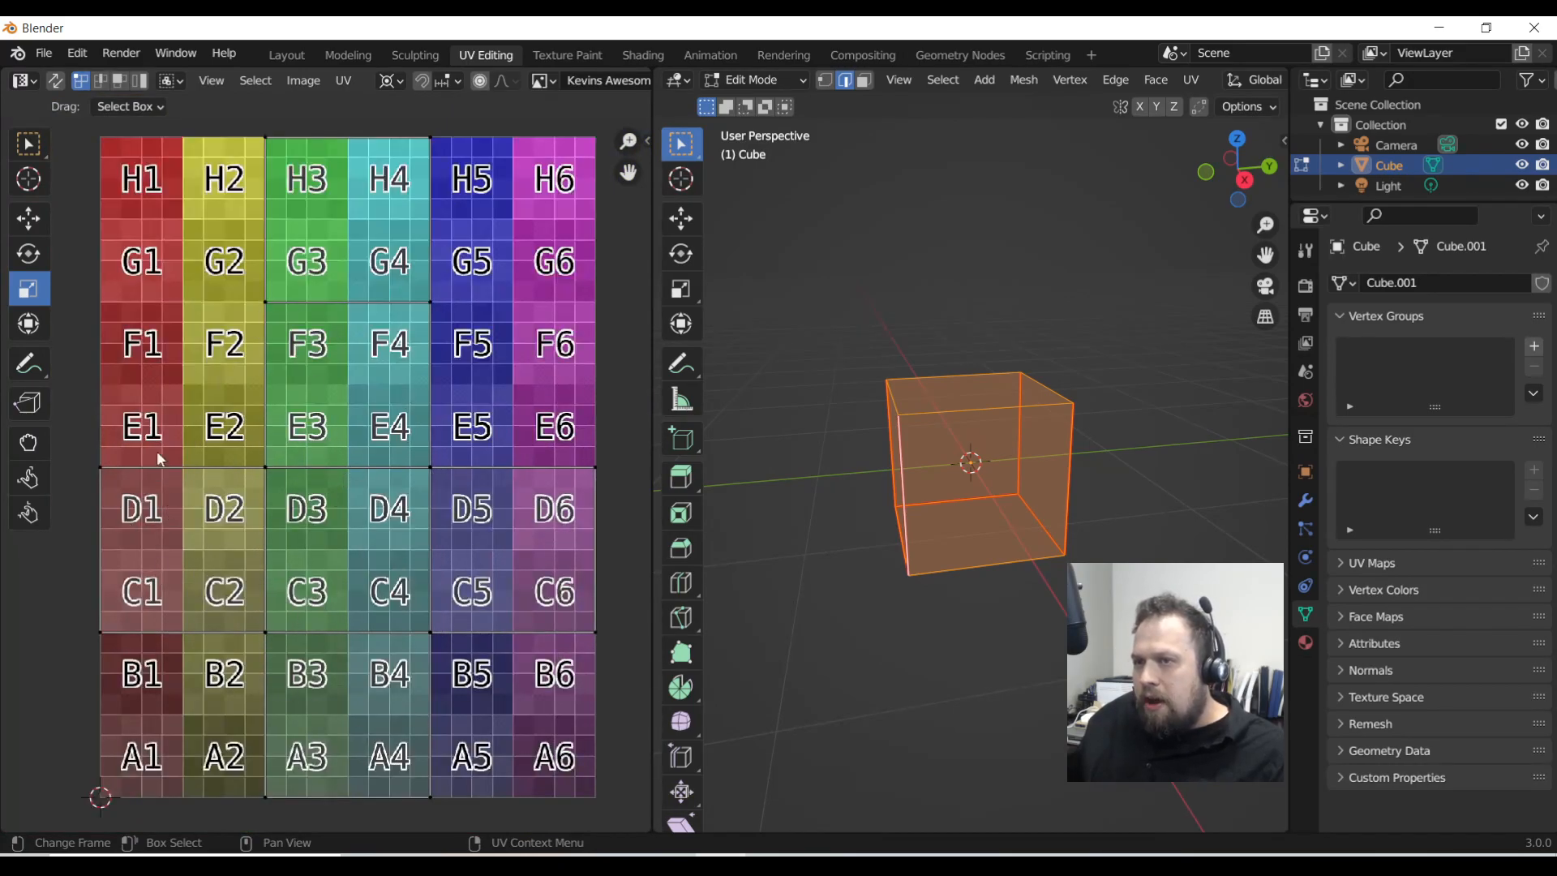
scroll(600, 517, down, 2)
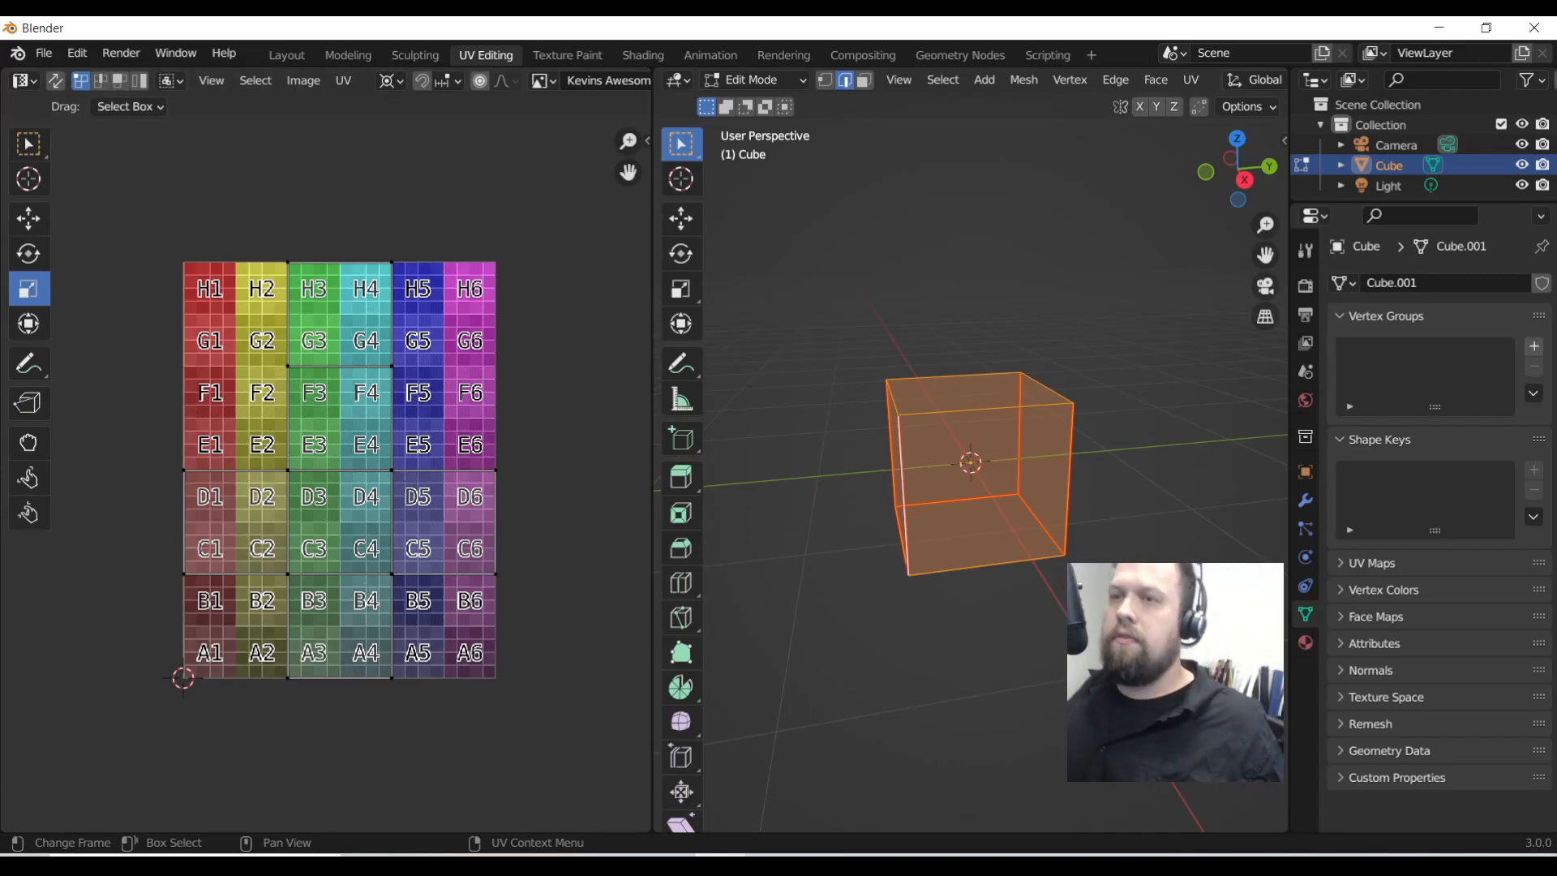
Export the cube as a Wavefront OBJ file named "Pixera Cube.obj" to the Desktop
click(43, 53)
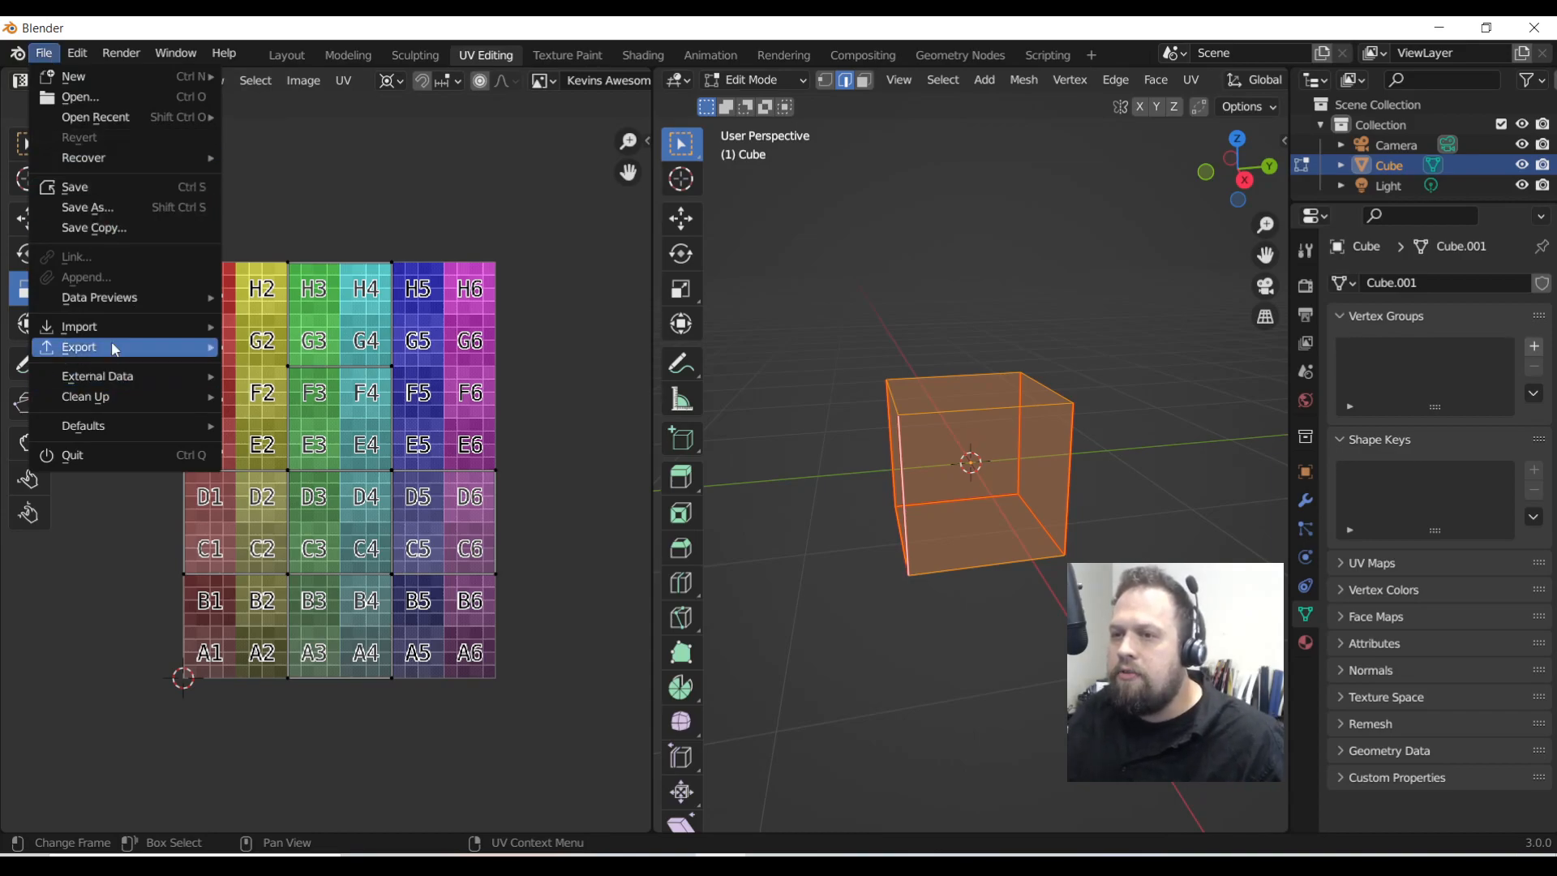
mouse_move(120, 350)
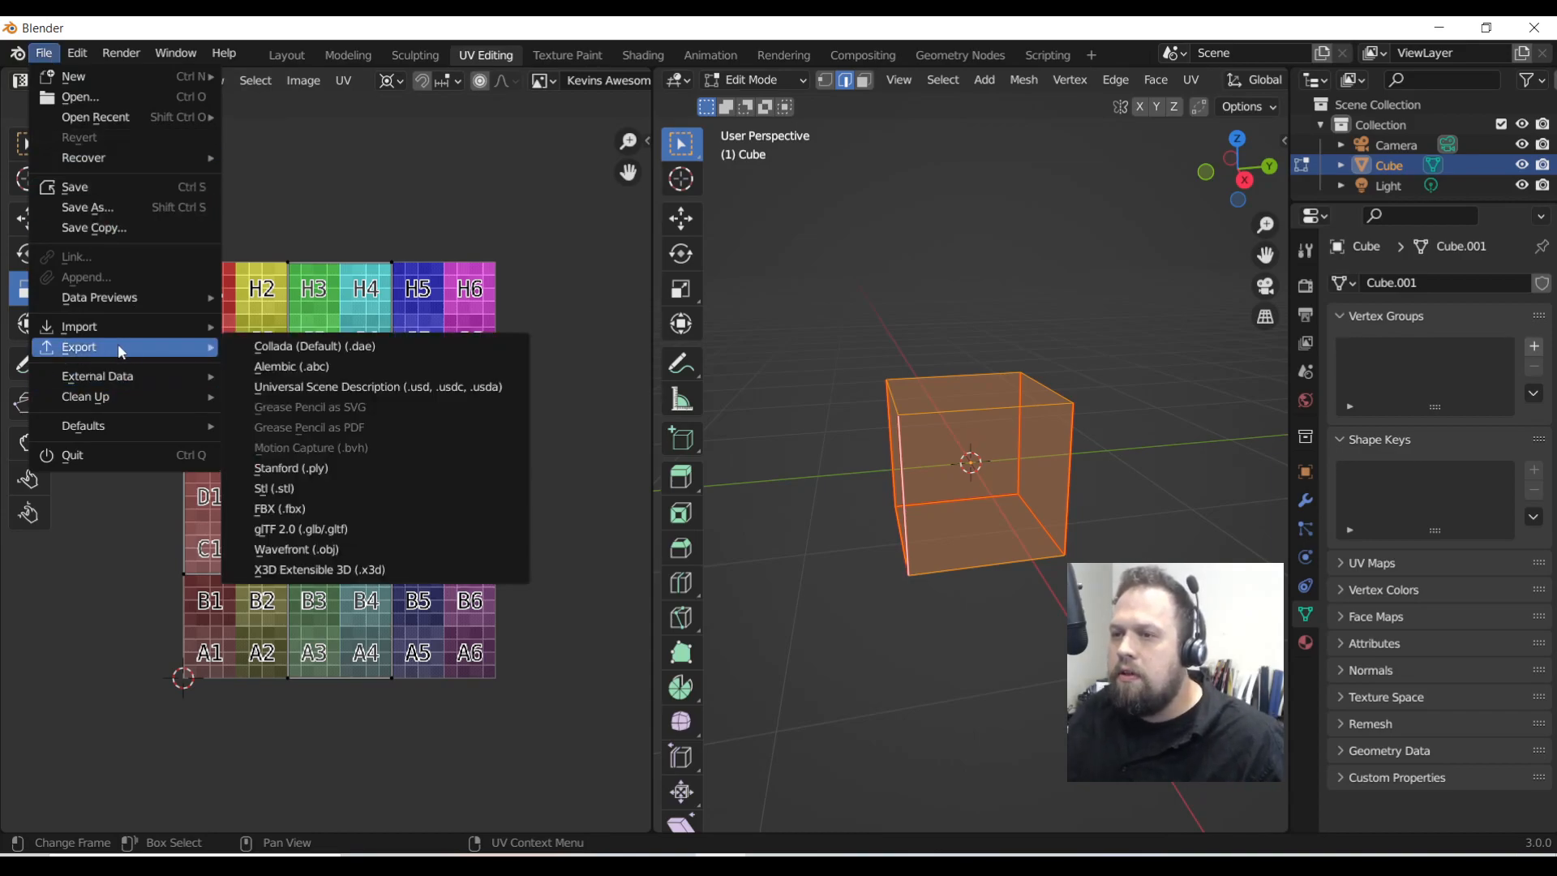
click(323, 550)
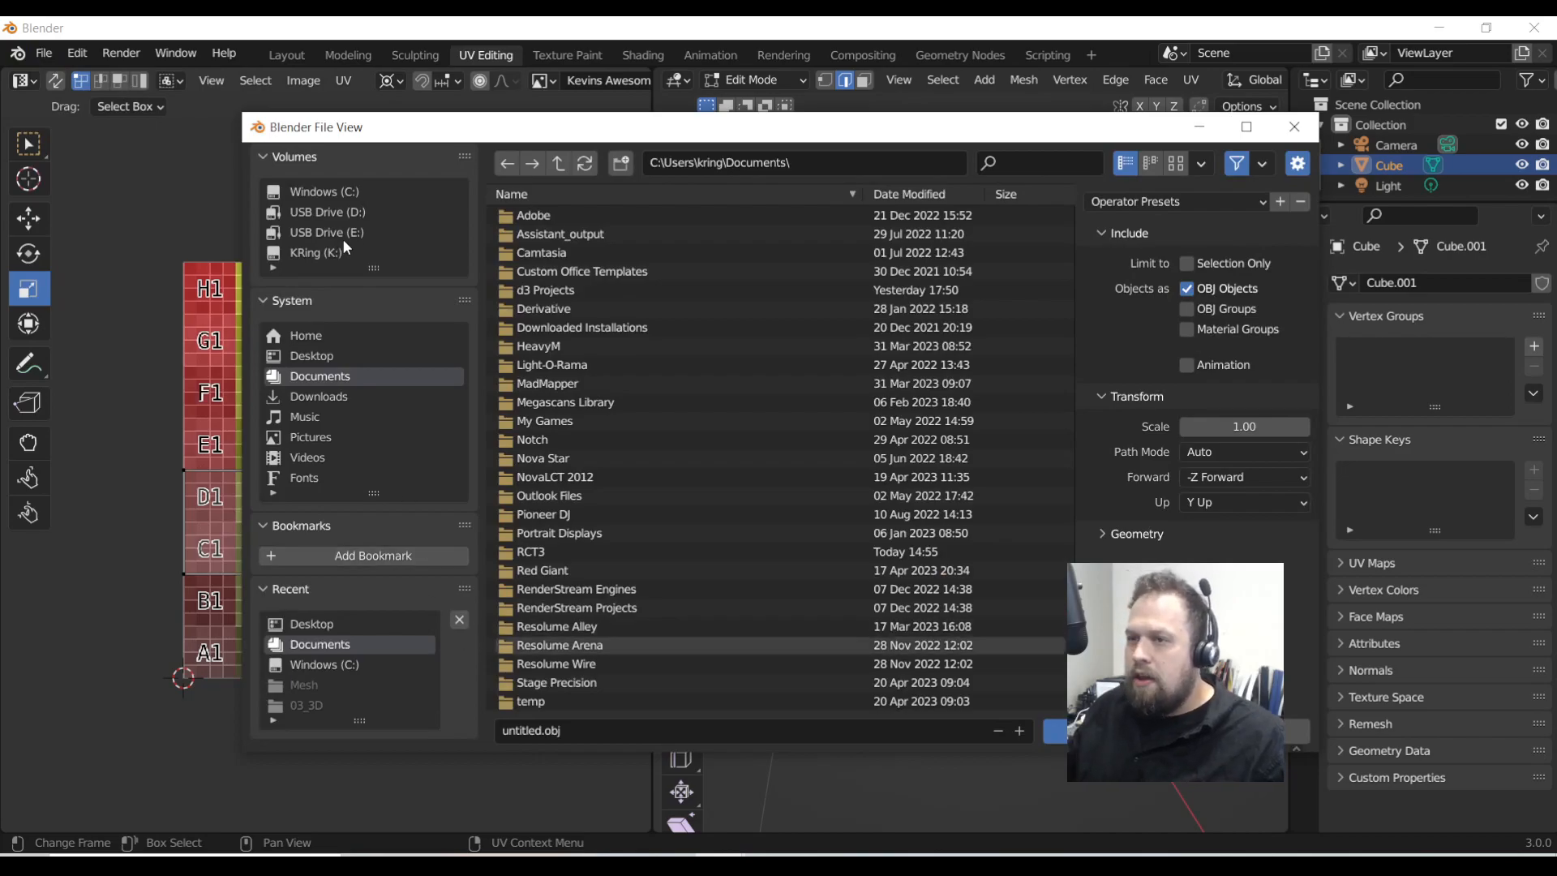
click(303, 355)
click(580, 728)
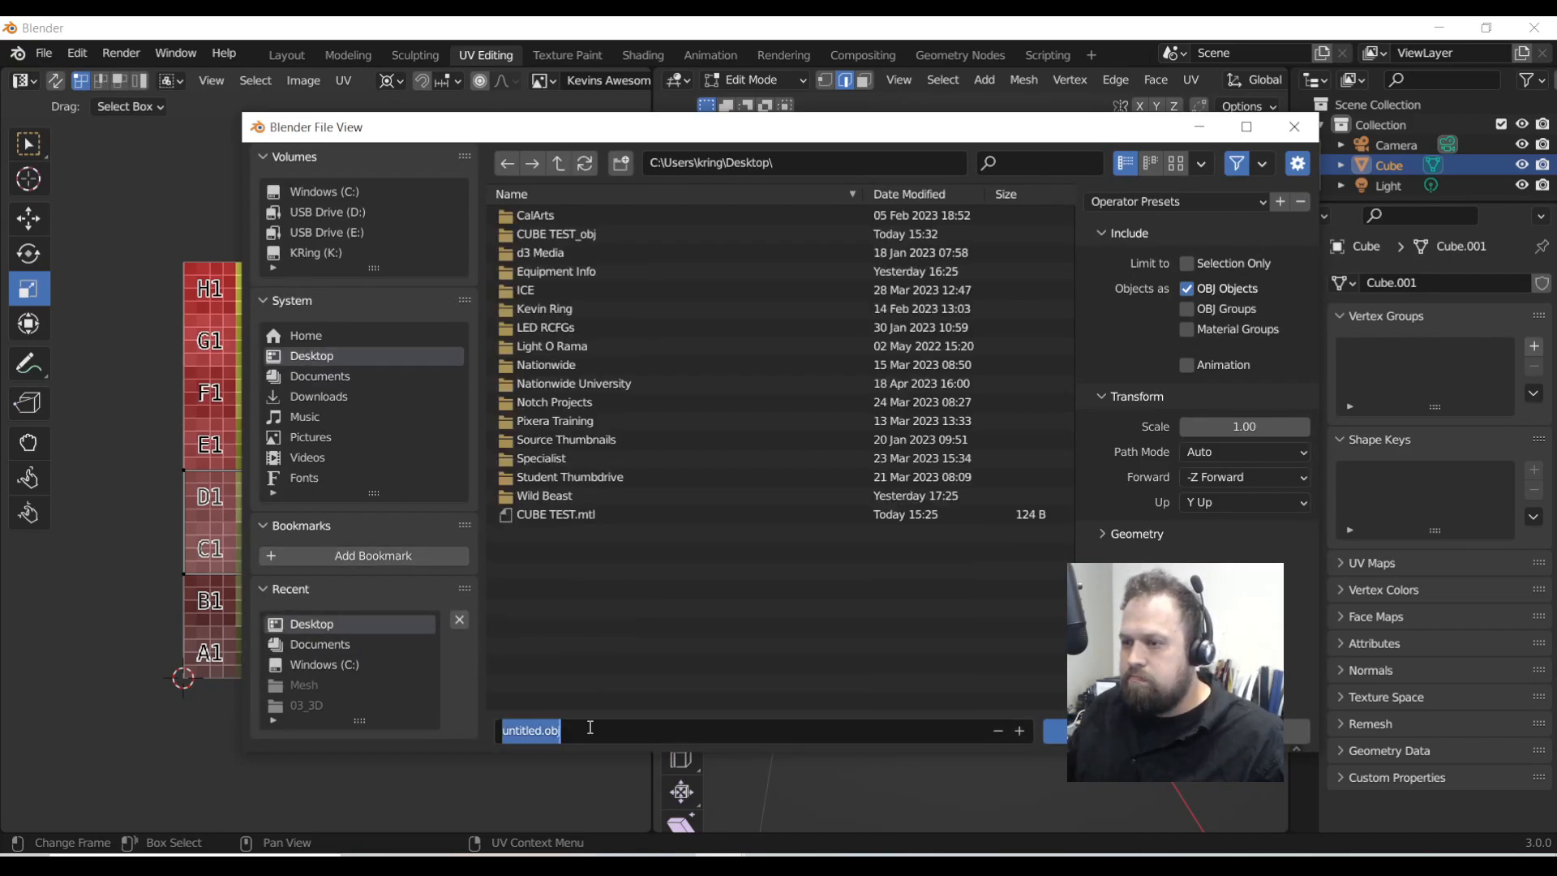
text(P)
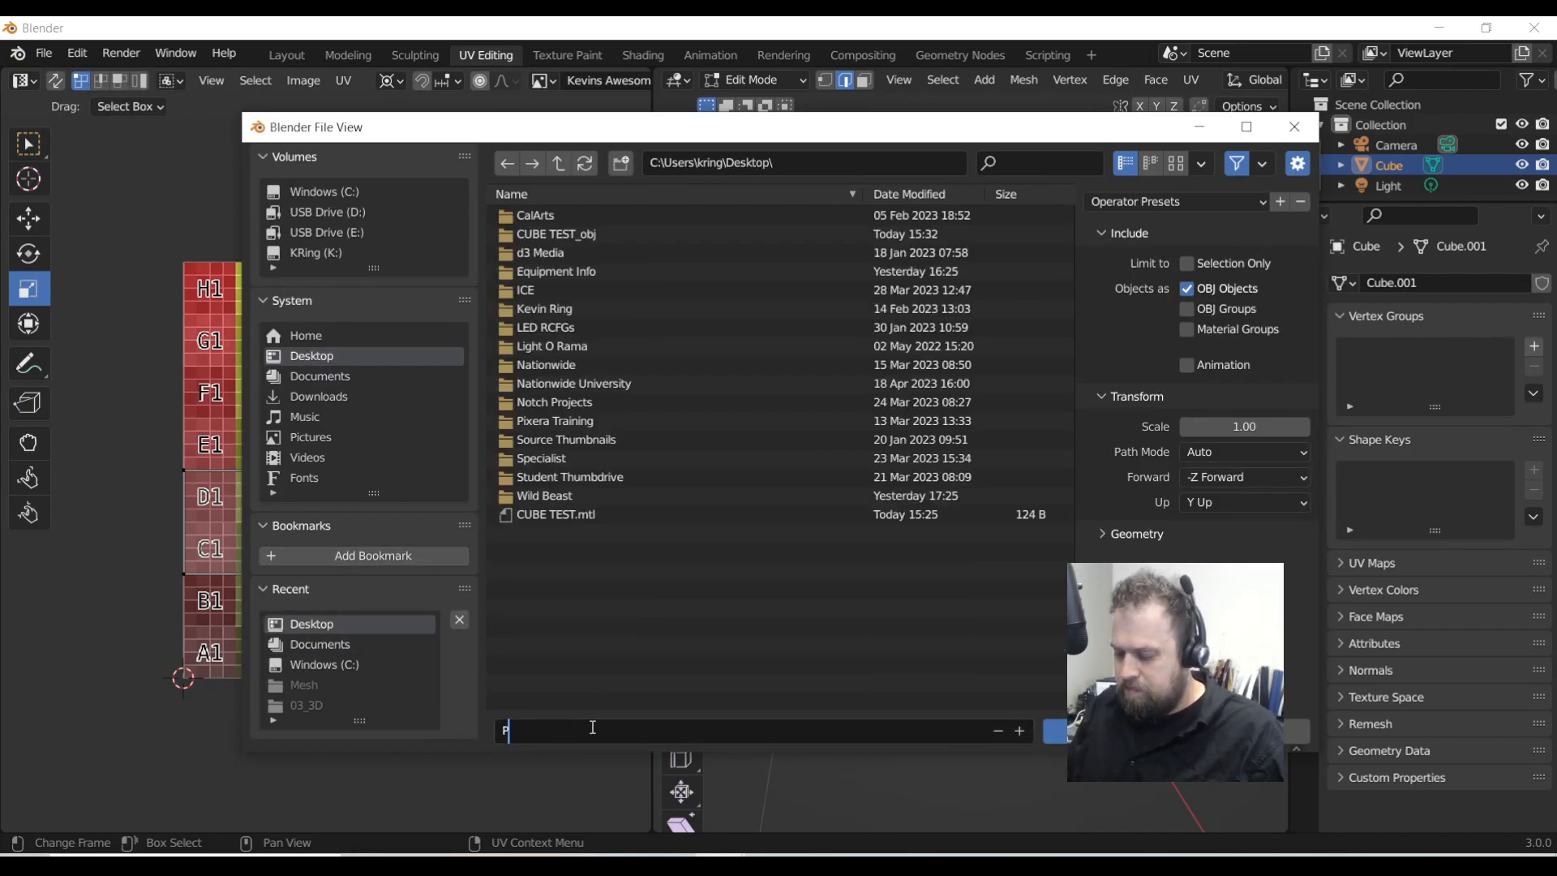
text(ixera Cube.obj)
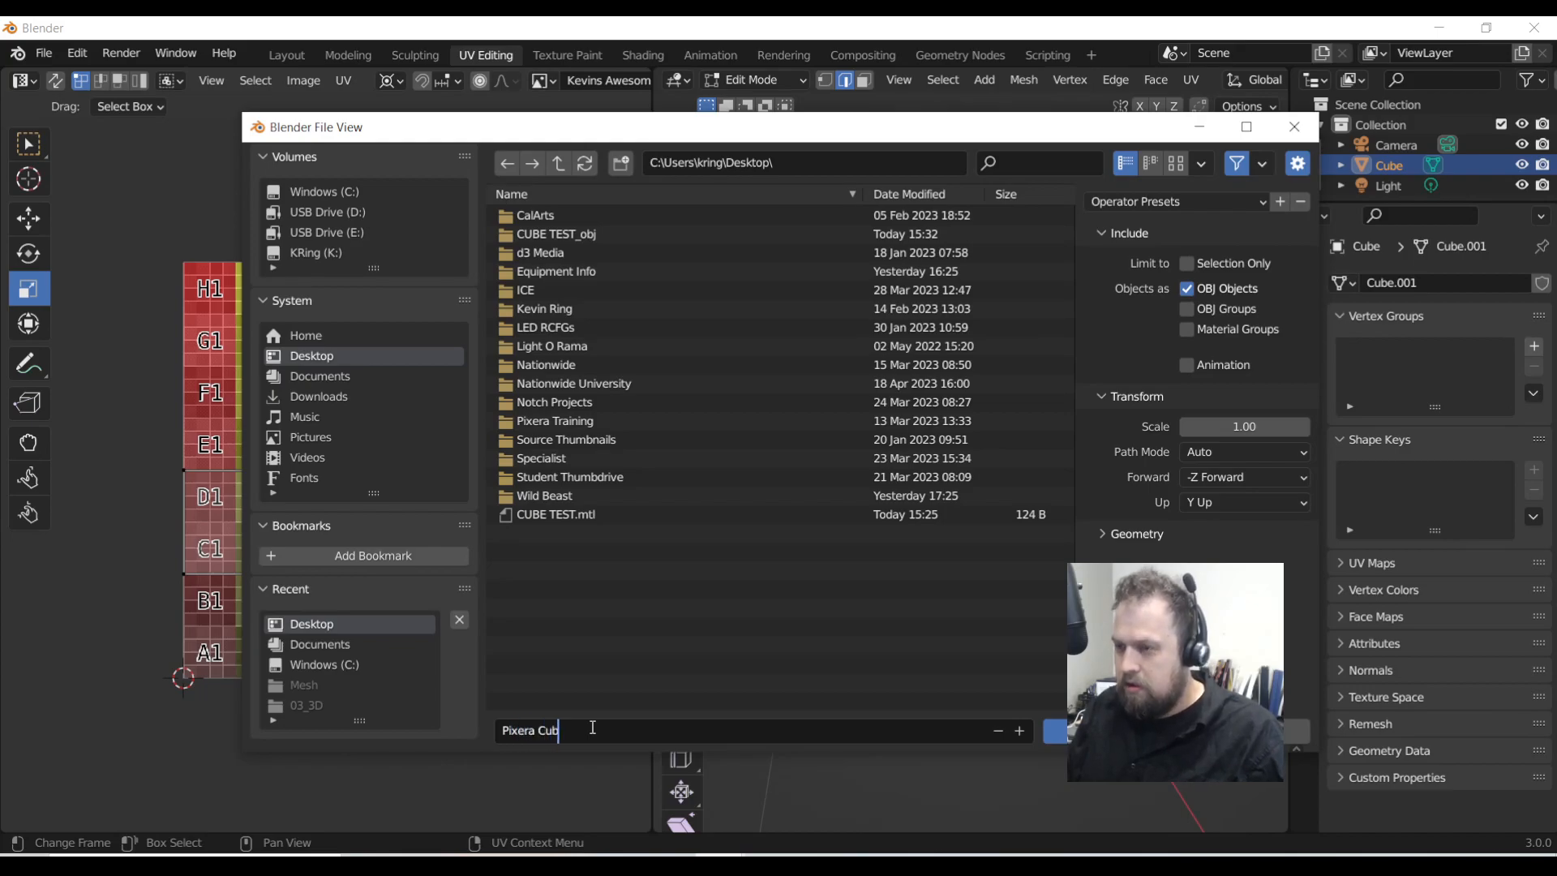
key(Return)
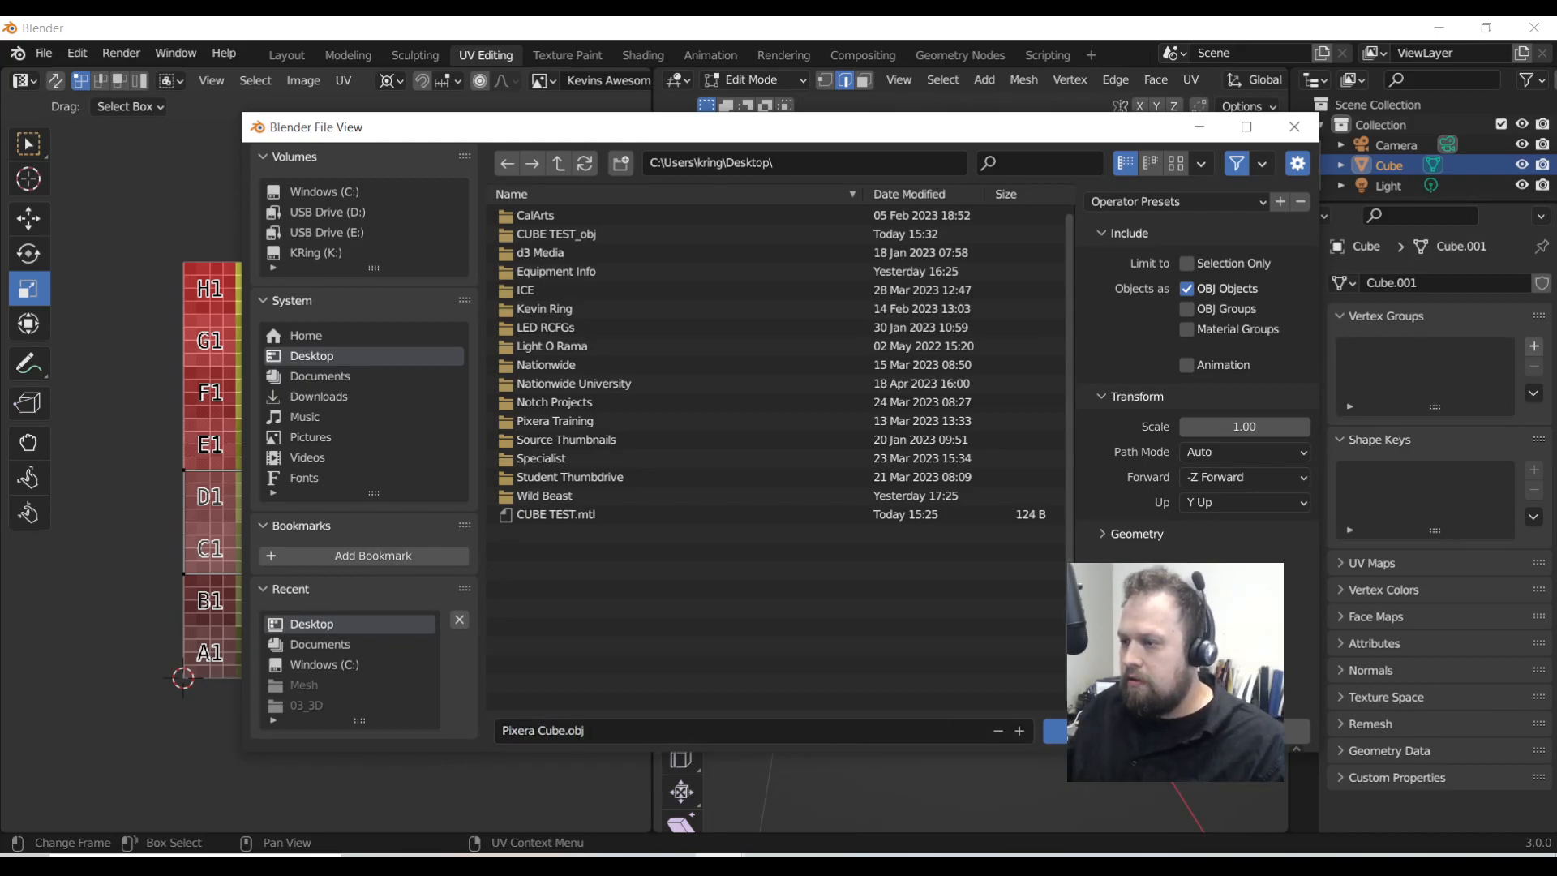
click(1055, 730)
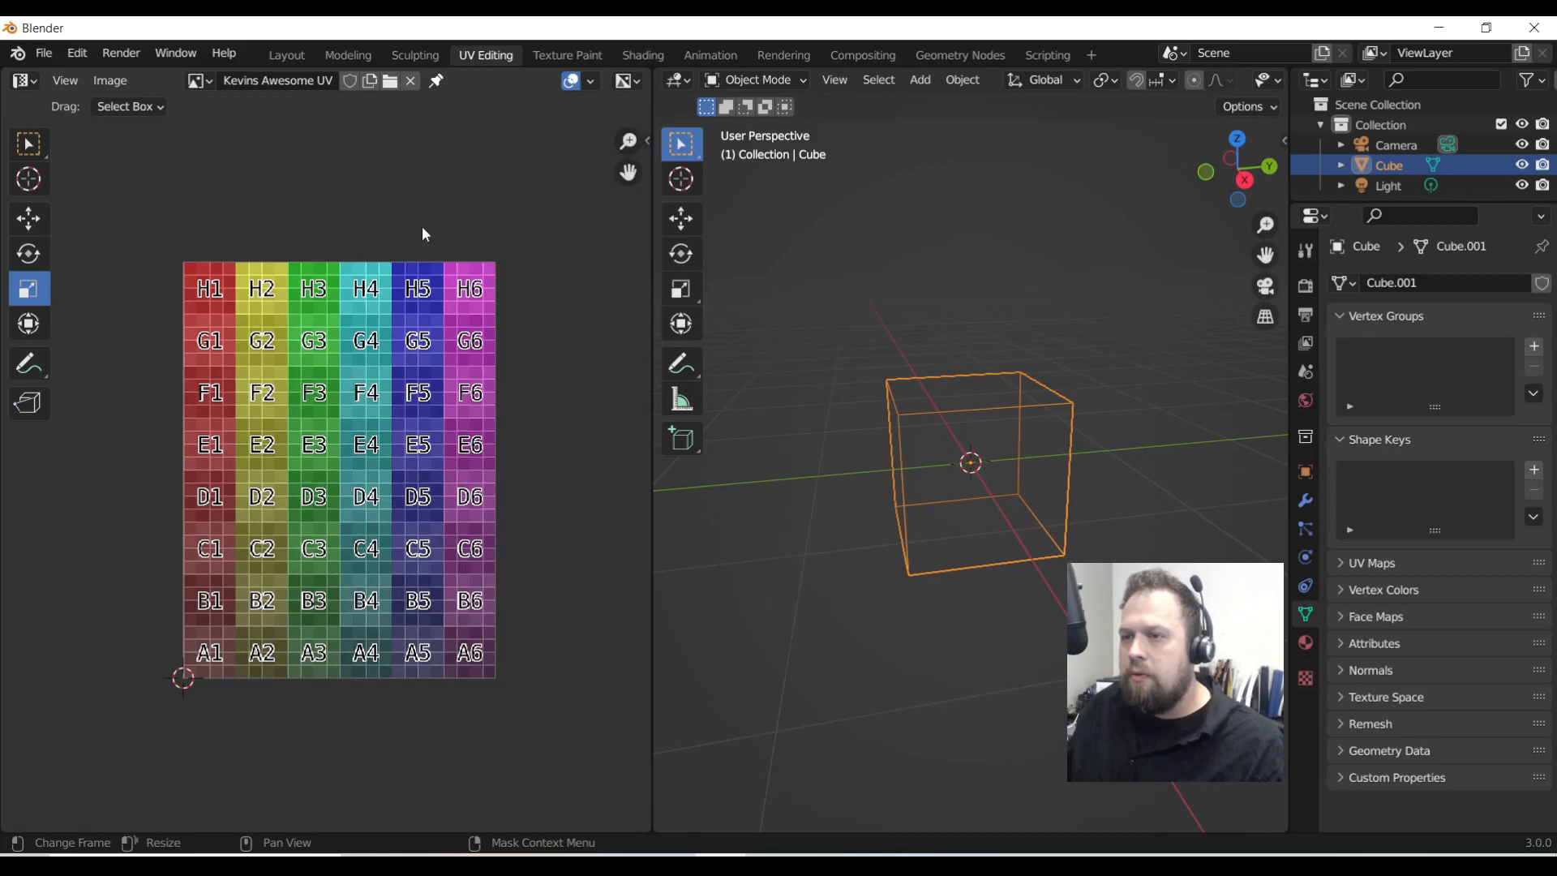
Save the color grid image as a PNG to the Desktop under its existing name
click(43, 54)
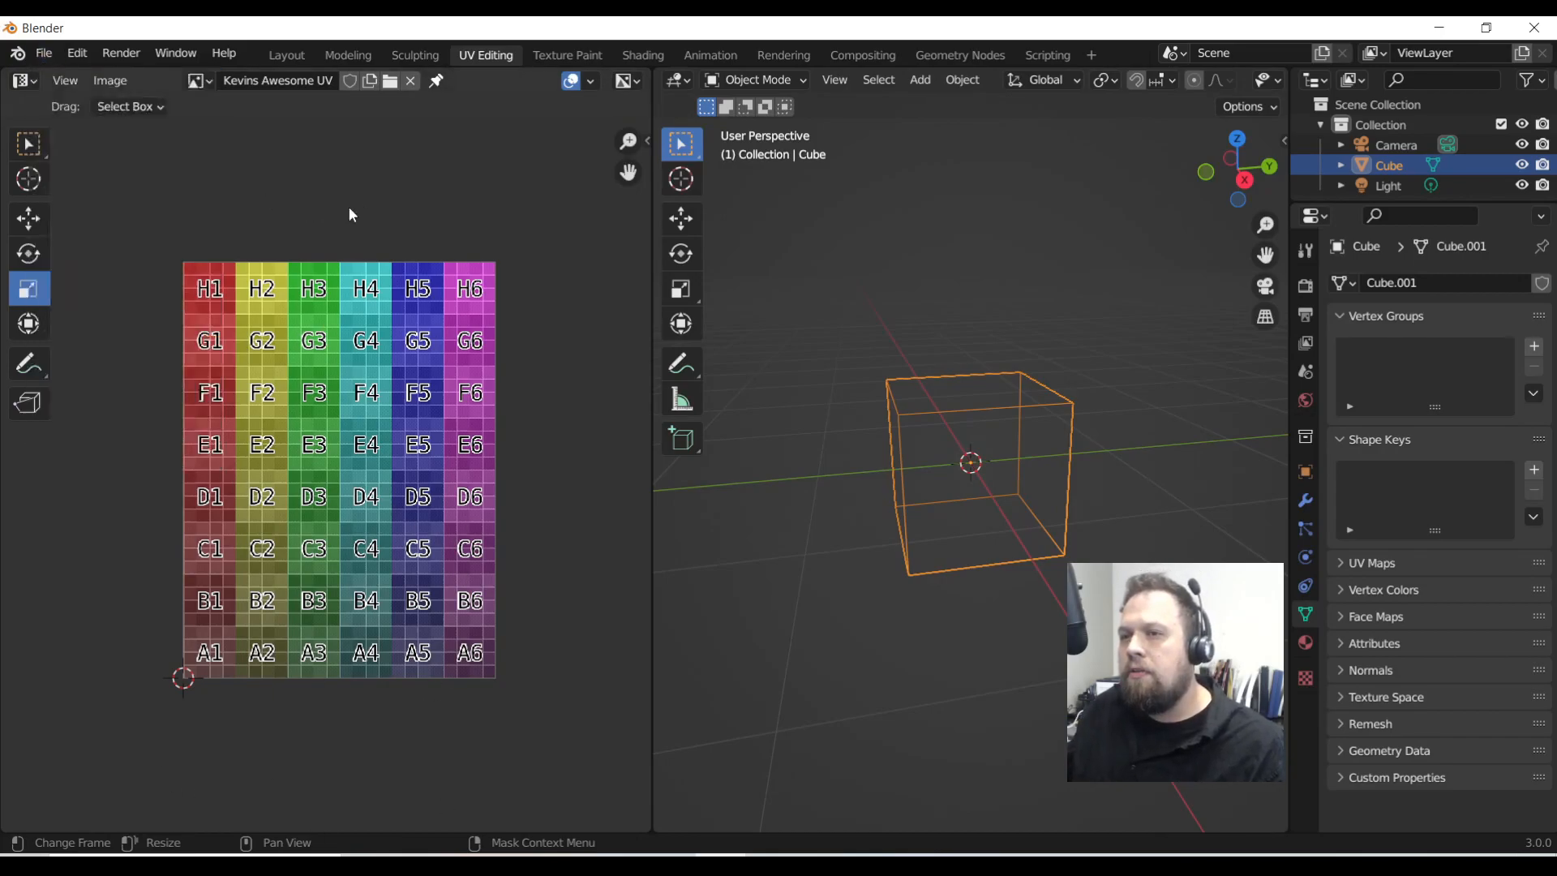
click(121, 83)
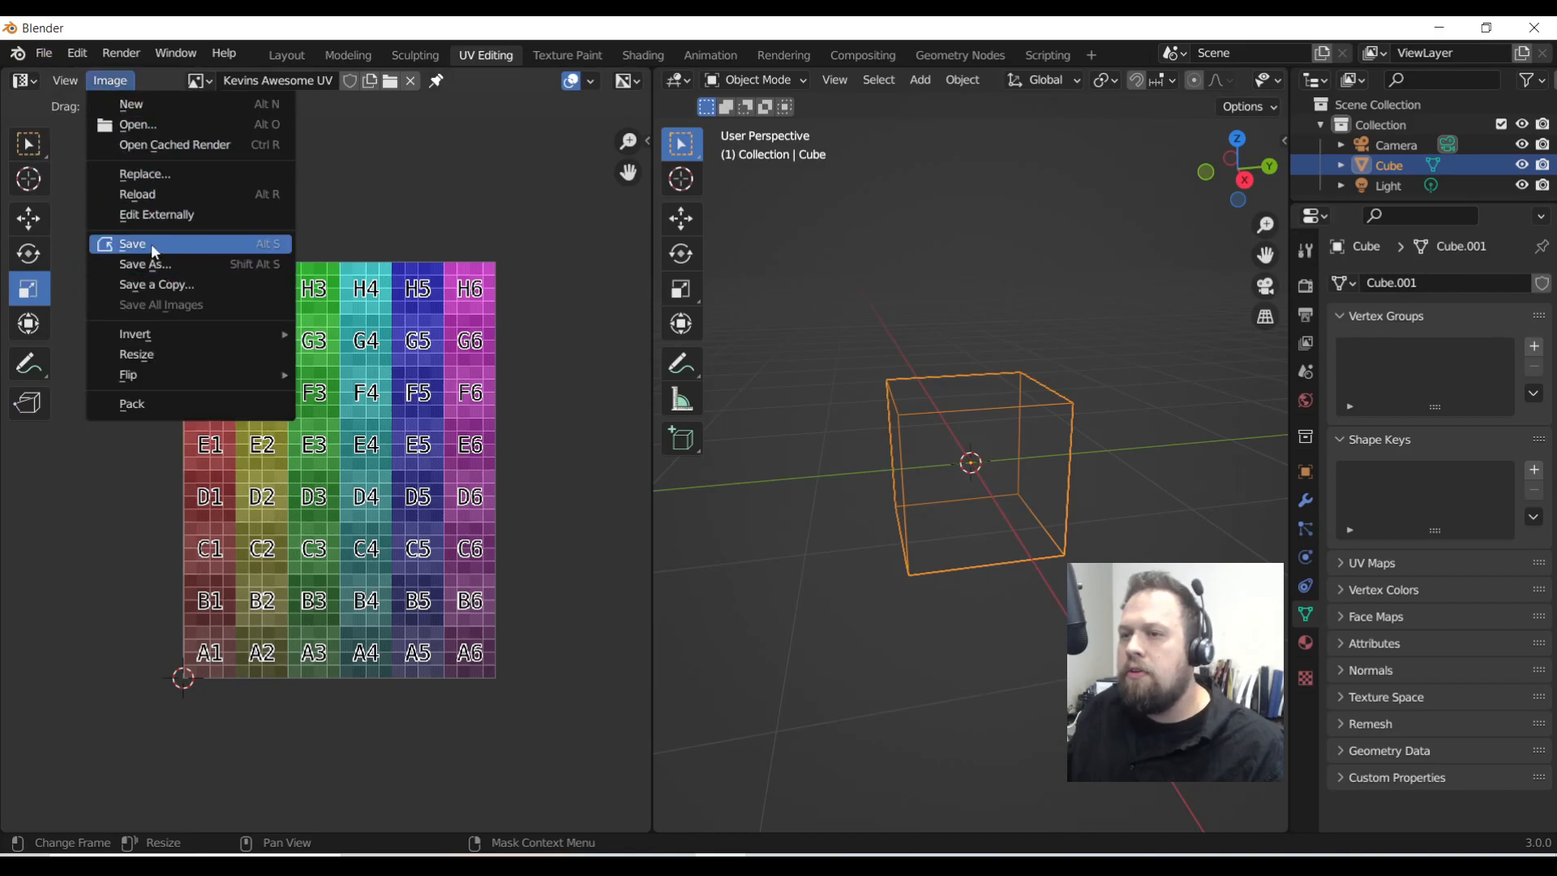
click(148, 264)
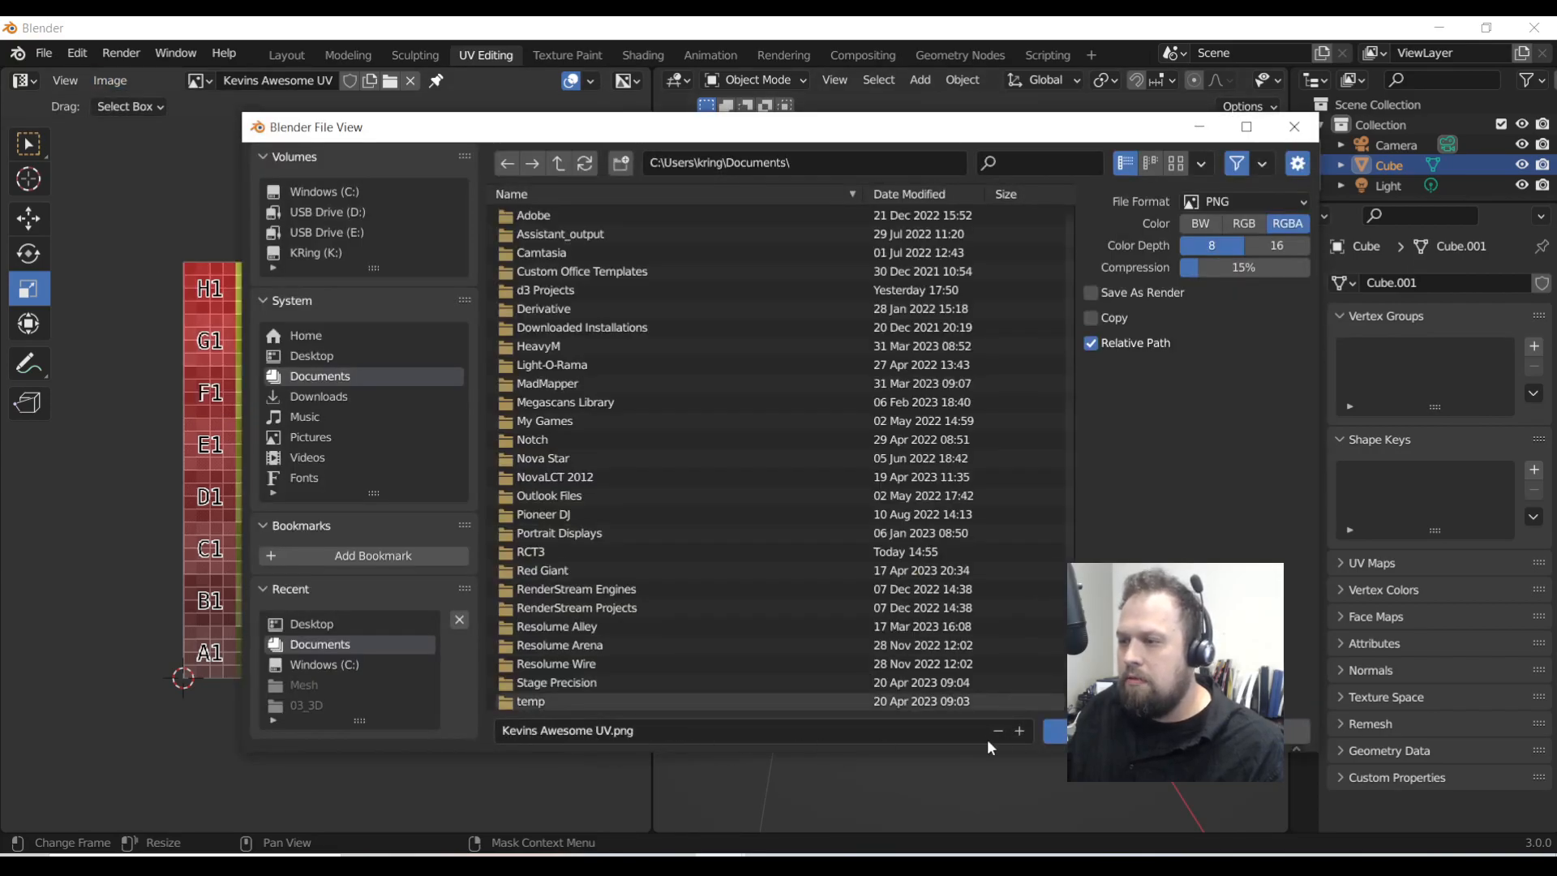
click(312, 356)
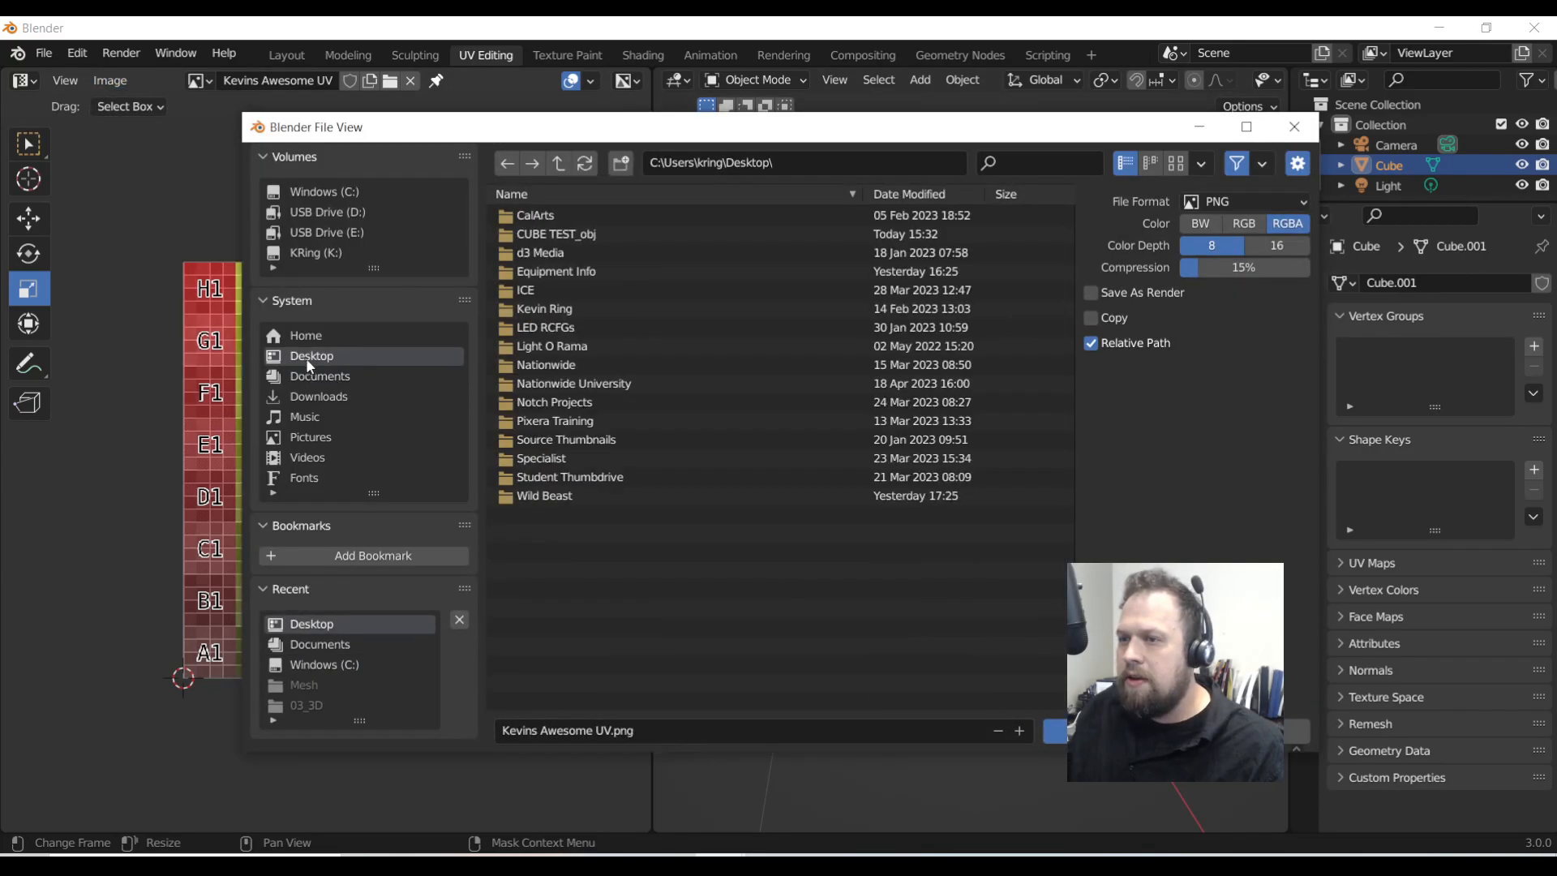
click(1054, 731)
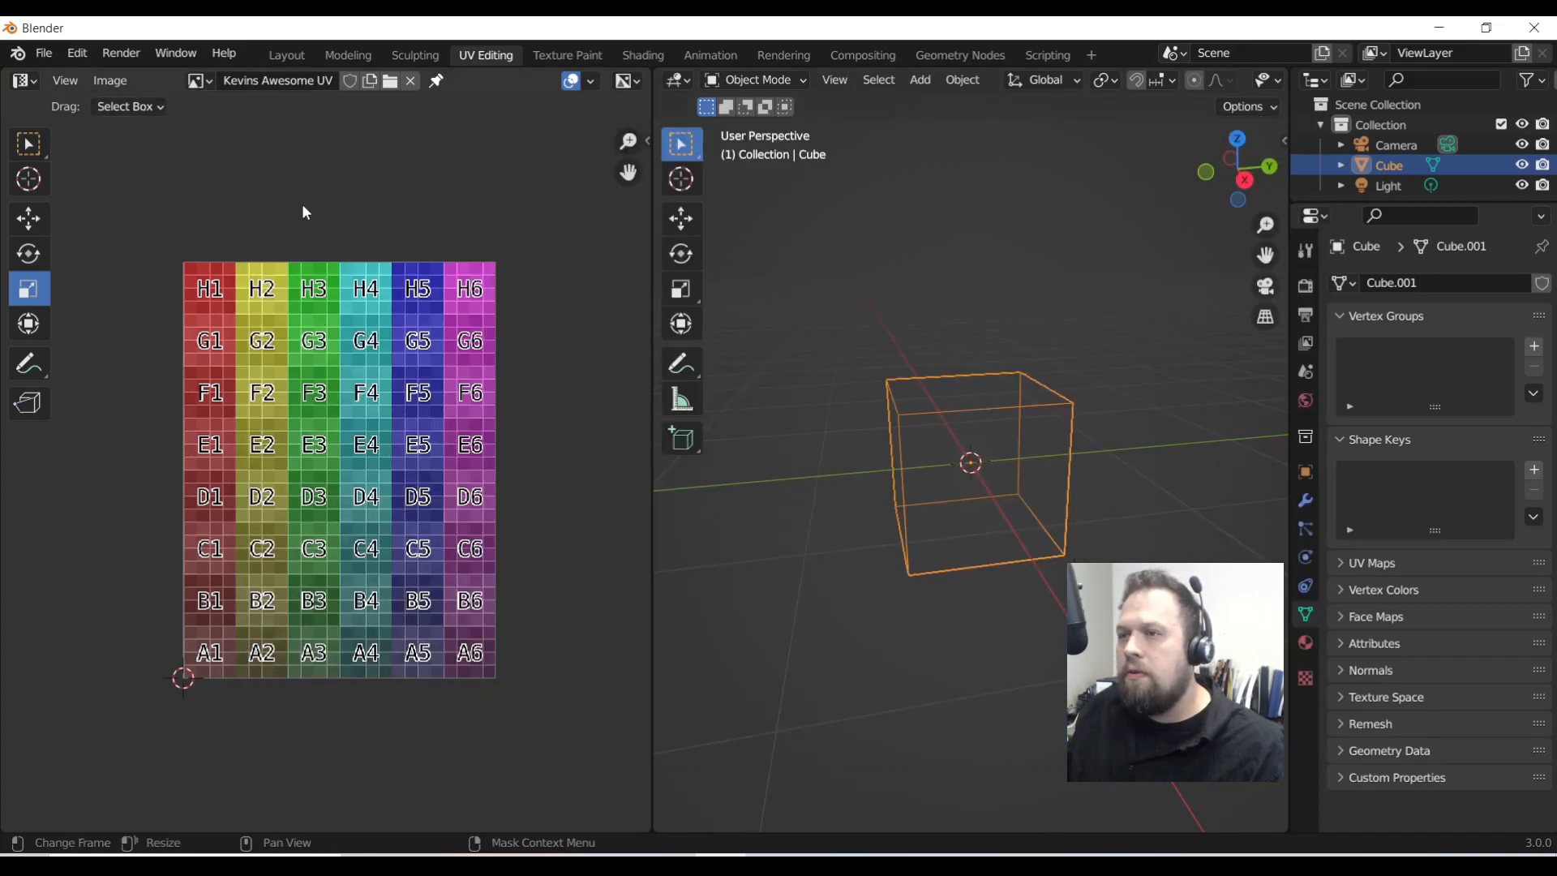
click(292, 79)
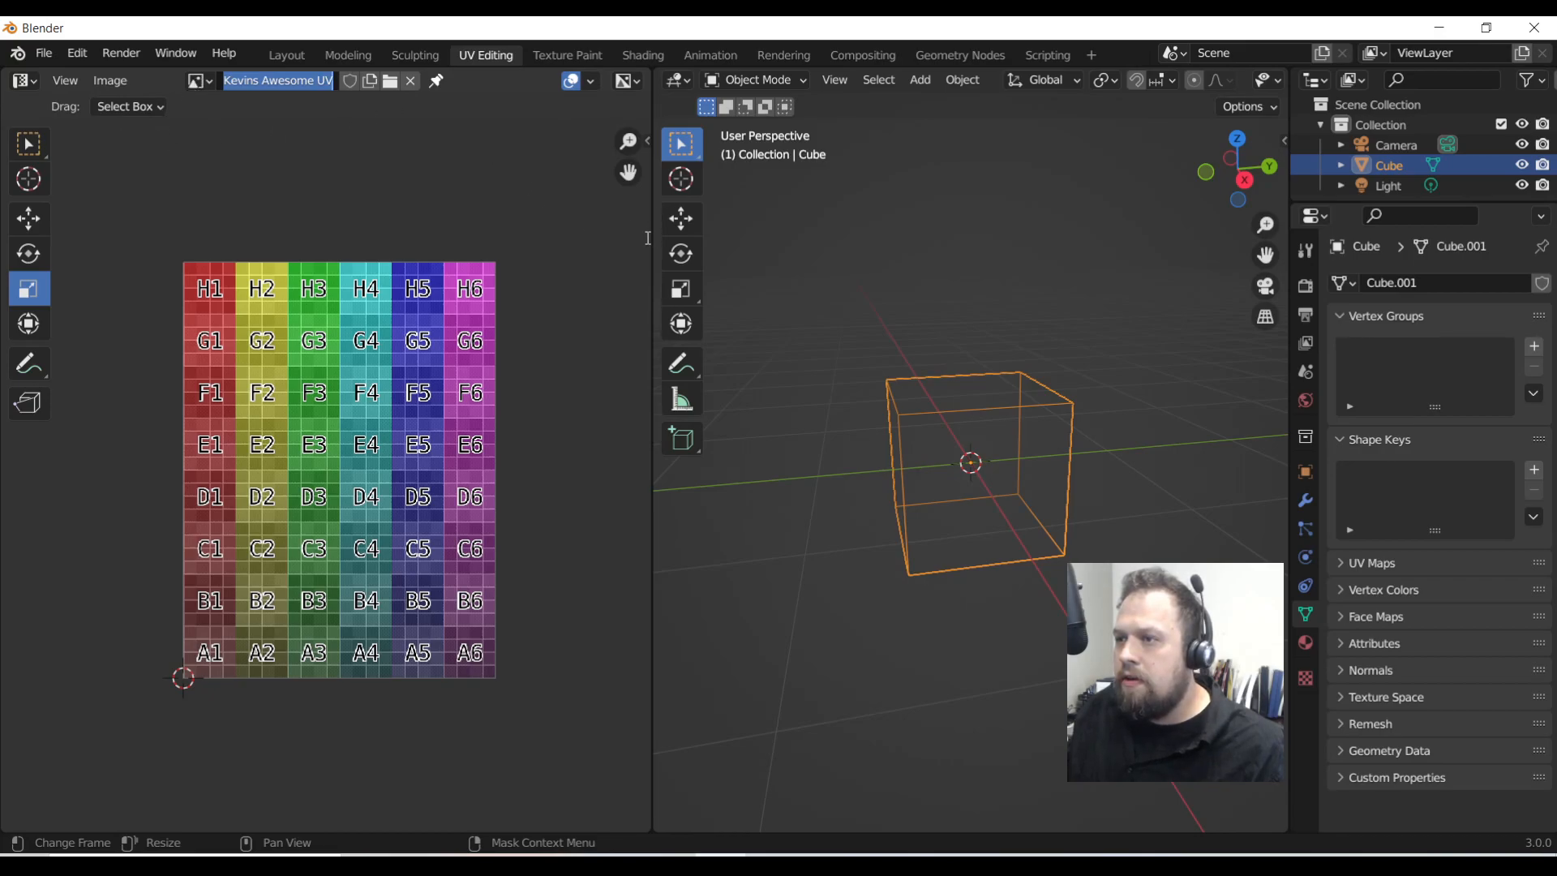
click(392, 297)
click(112, 80)
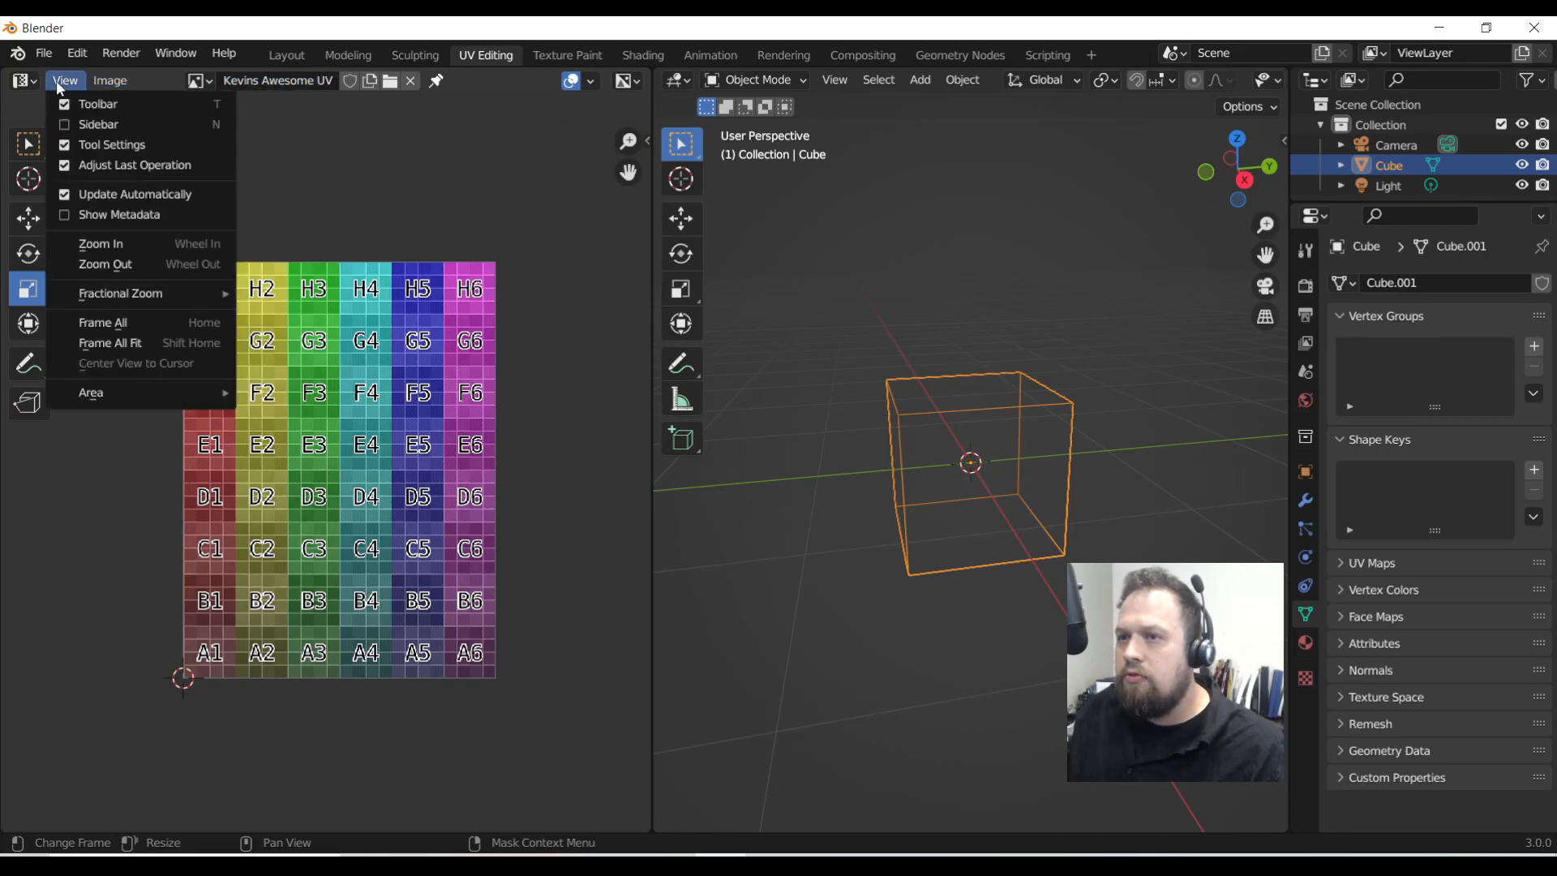
click(198, 81)
click(236, 81)
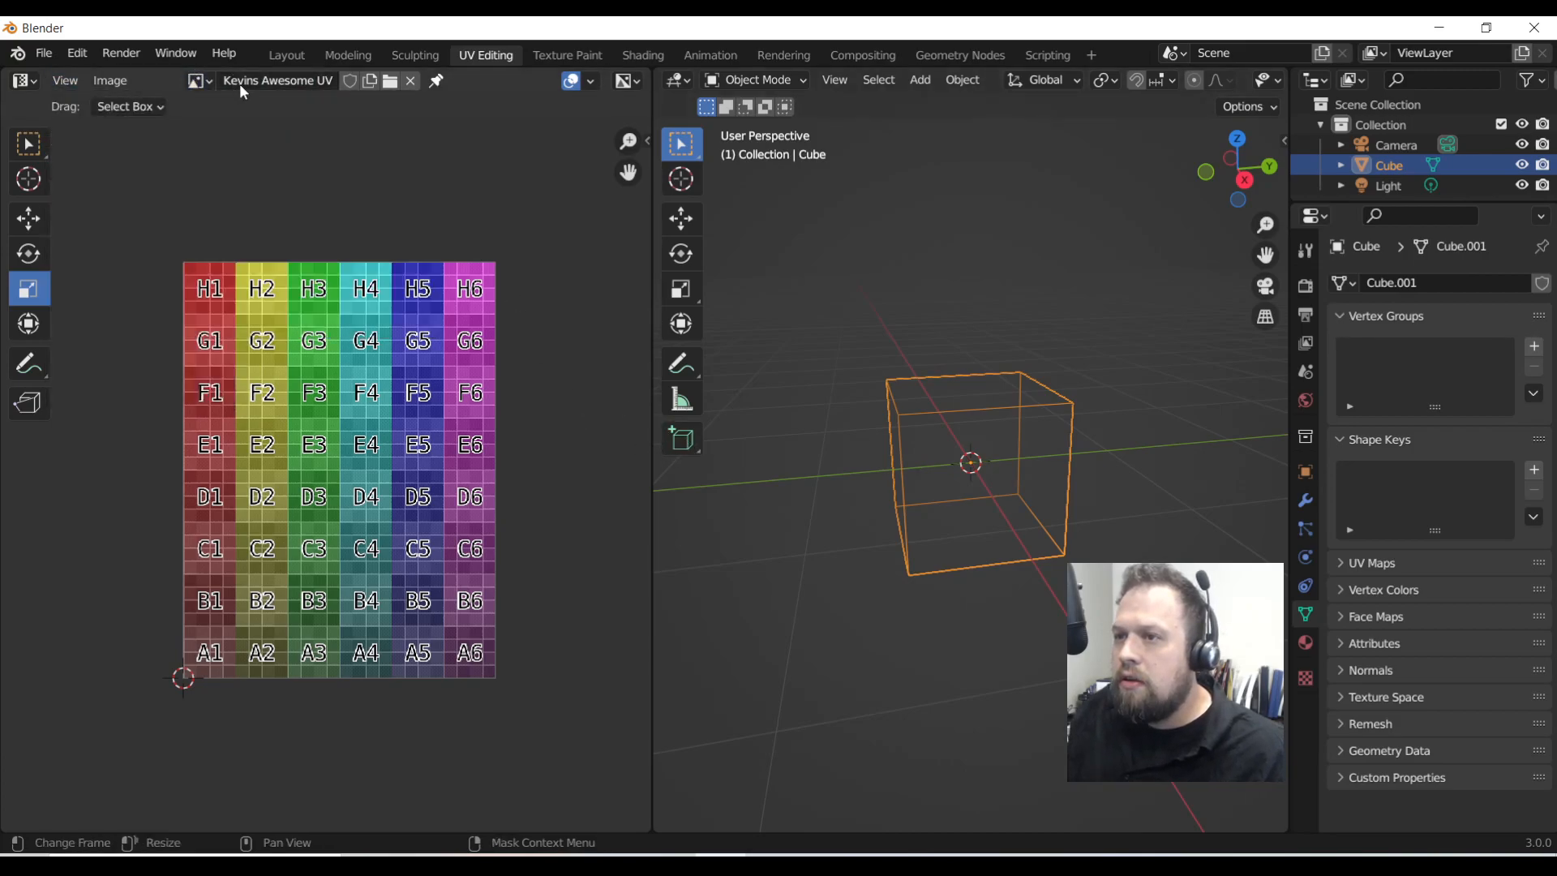
click(238, 83)
click(390, 81)
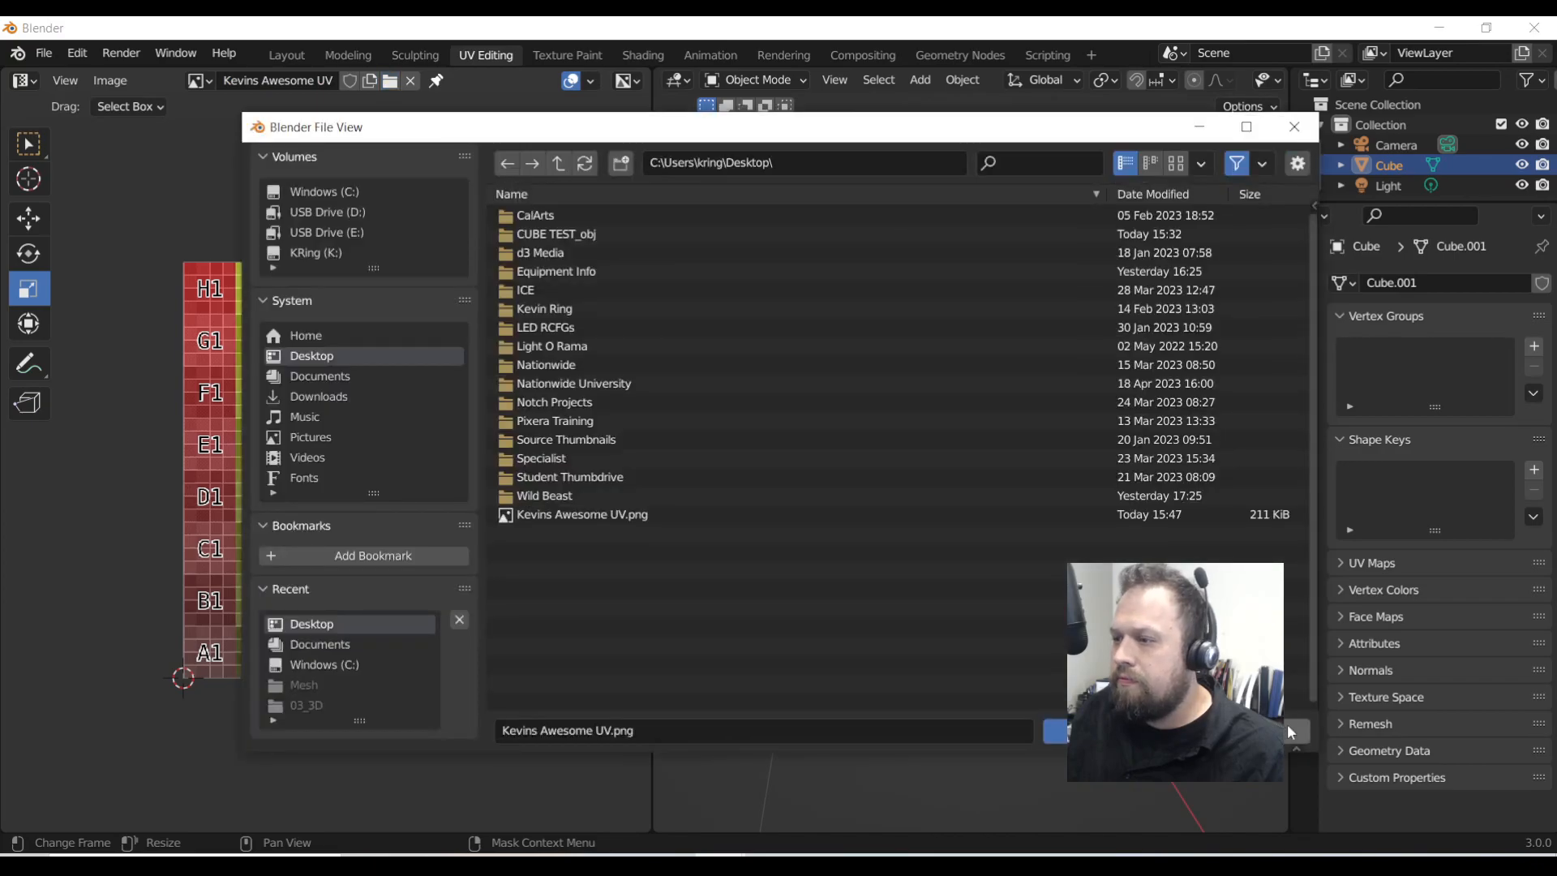
click(1290, 732)
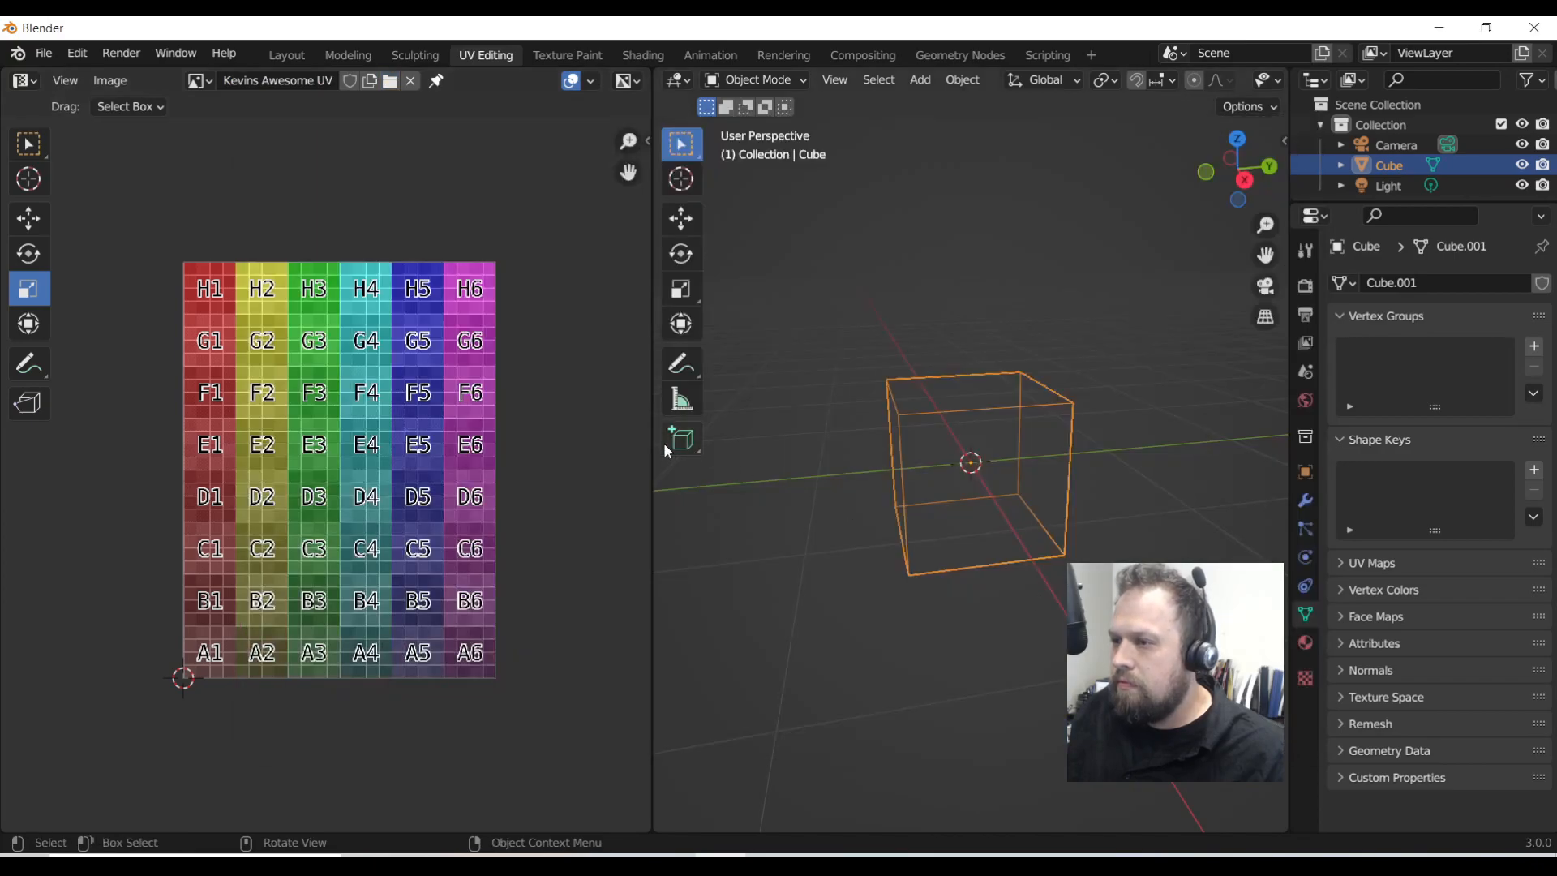
Widen the UV editor and, in Edit Mode, export the UV layout to the Desktop as Cube.png with All UVs enabled and 0.5 fill opacity
drag(653, 446, 894, 445)
key(Tab)
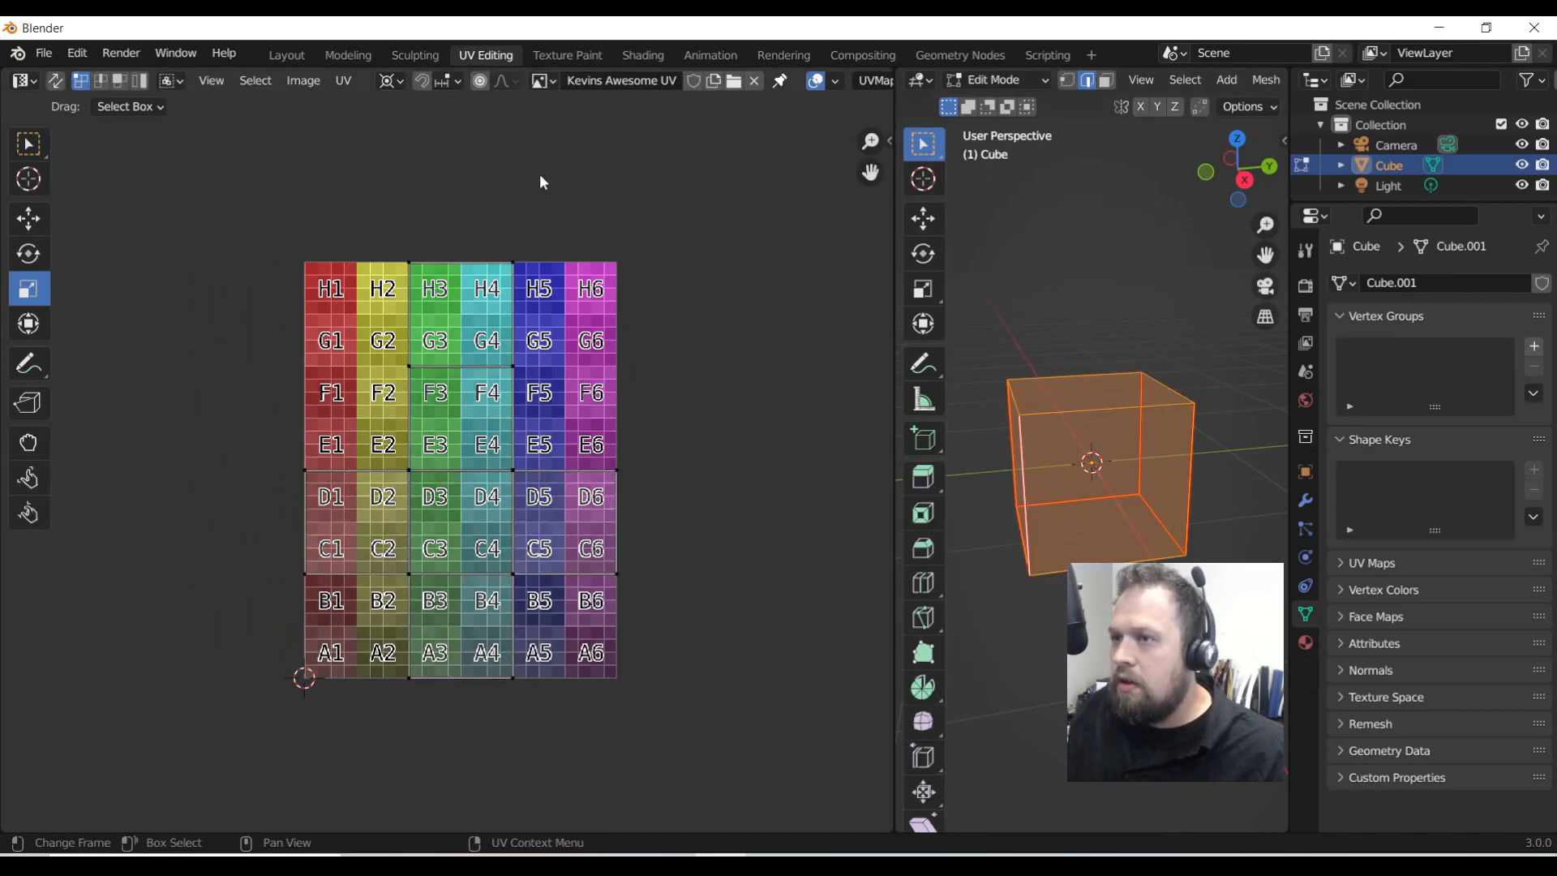
click(343, 81)
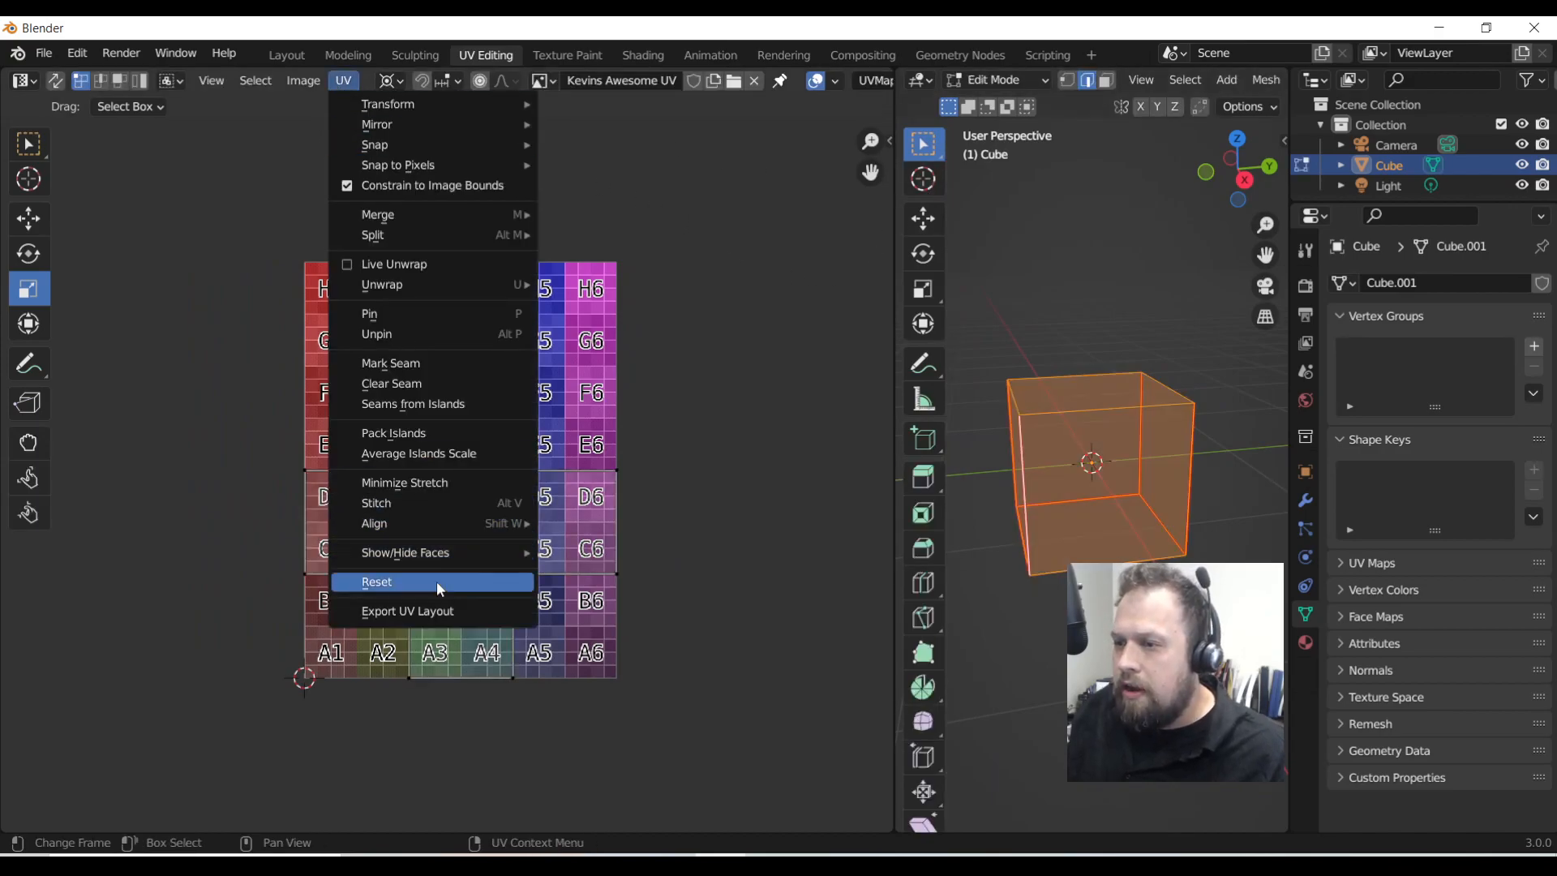
click(430, 611)
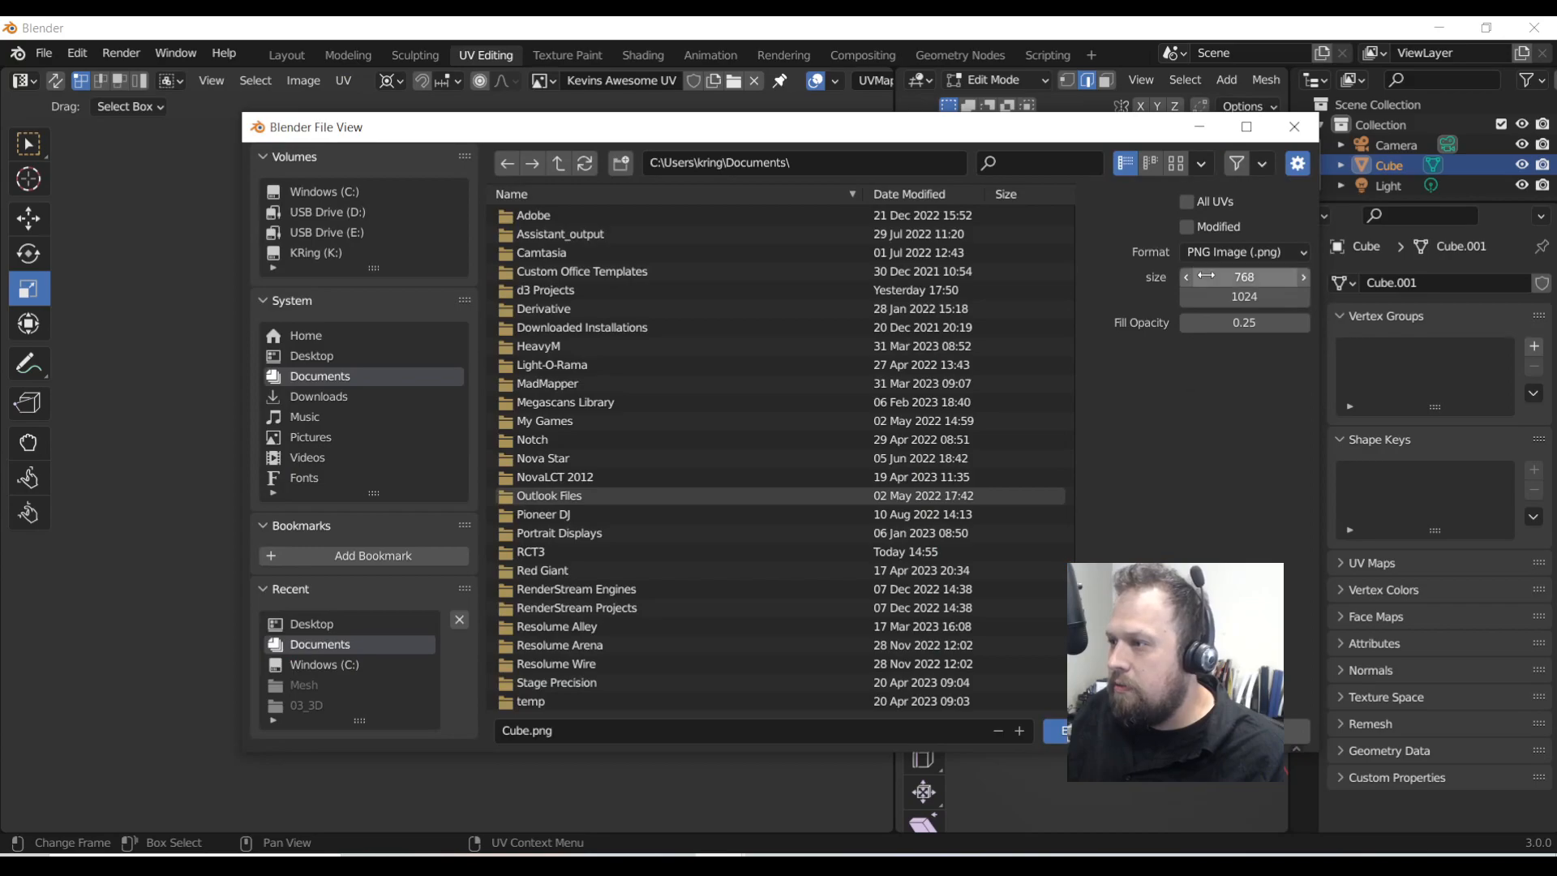
click(1189, 202)
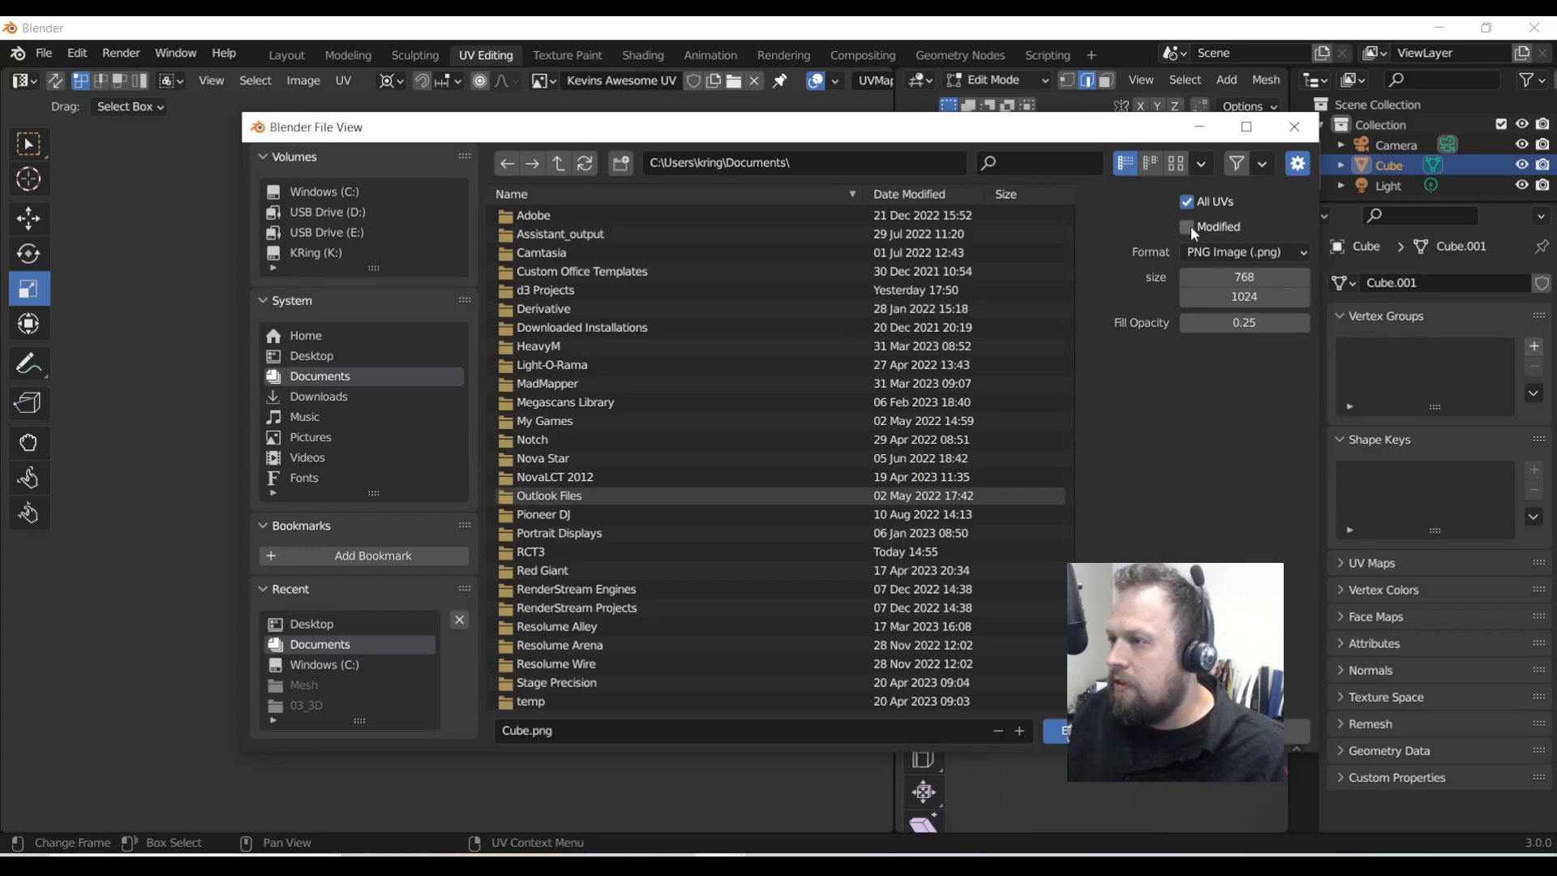
click(1241, 322)
text(.5)
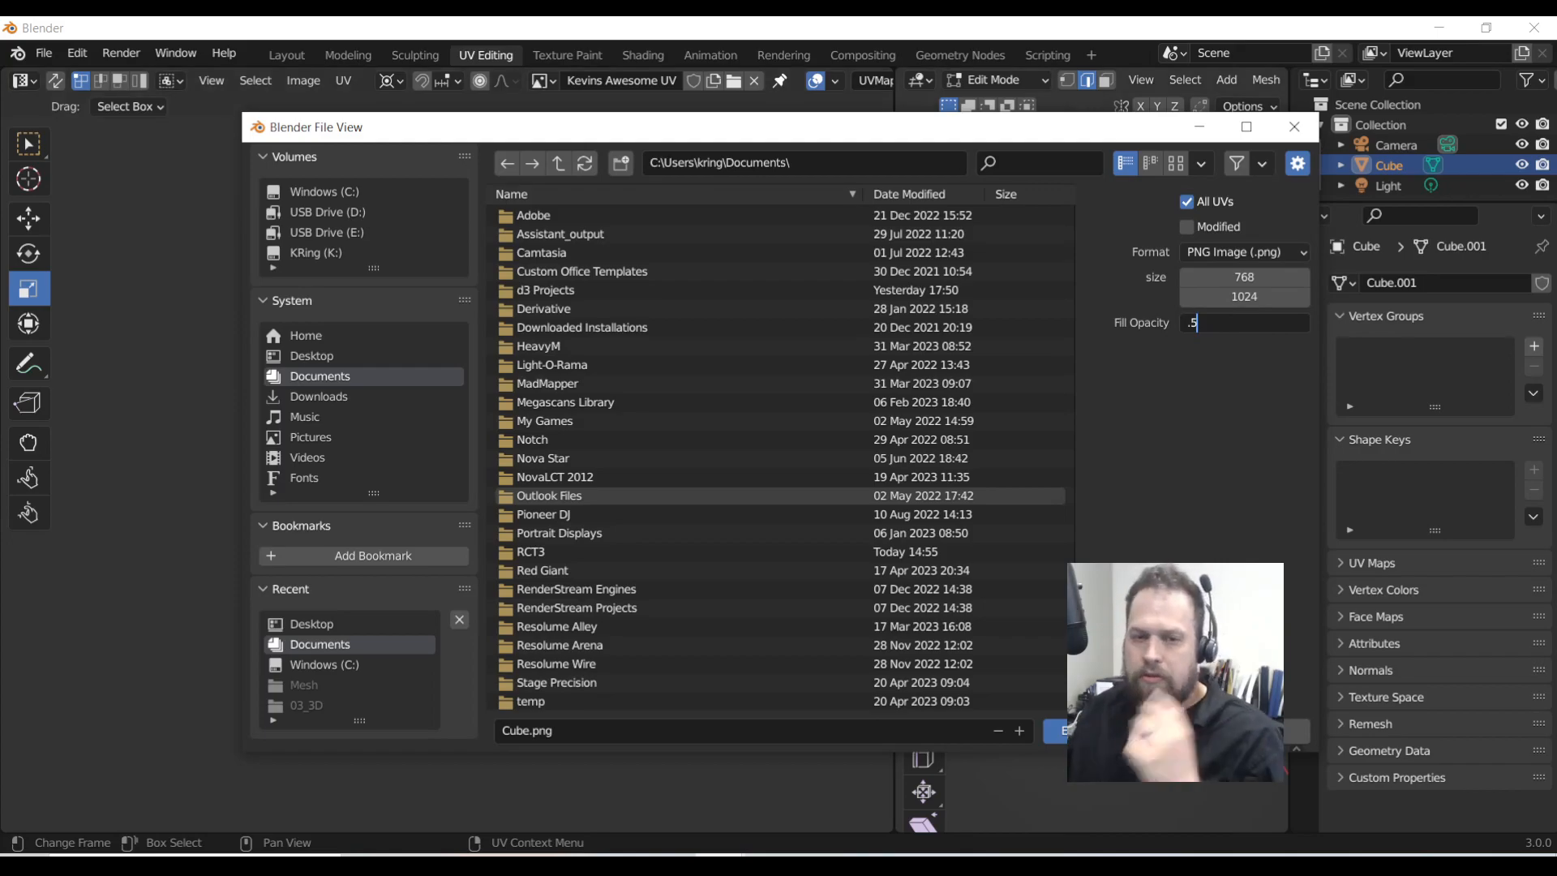
key(Return)
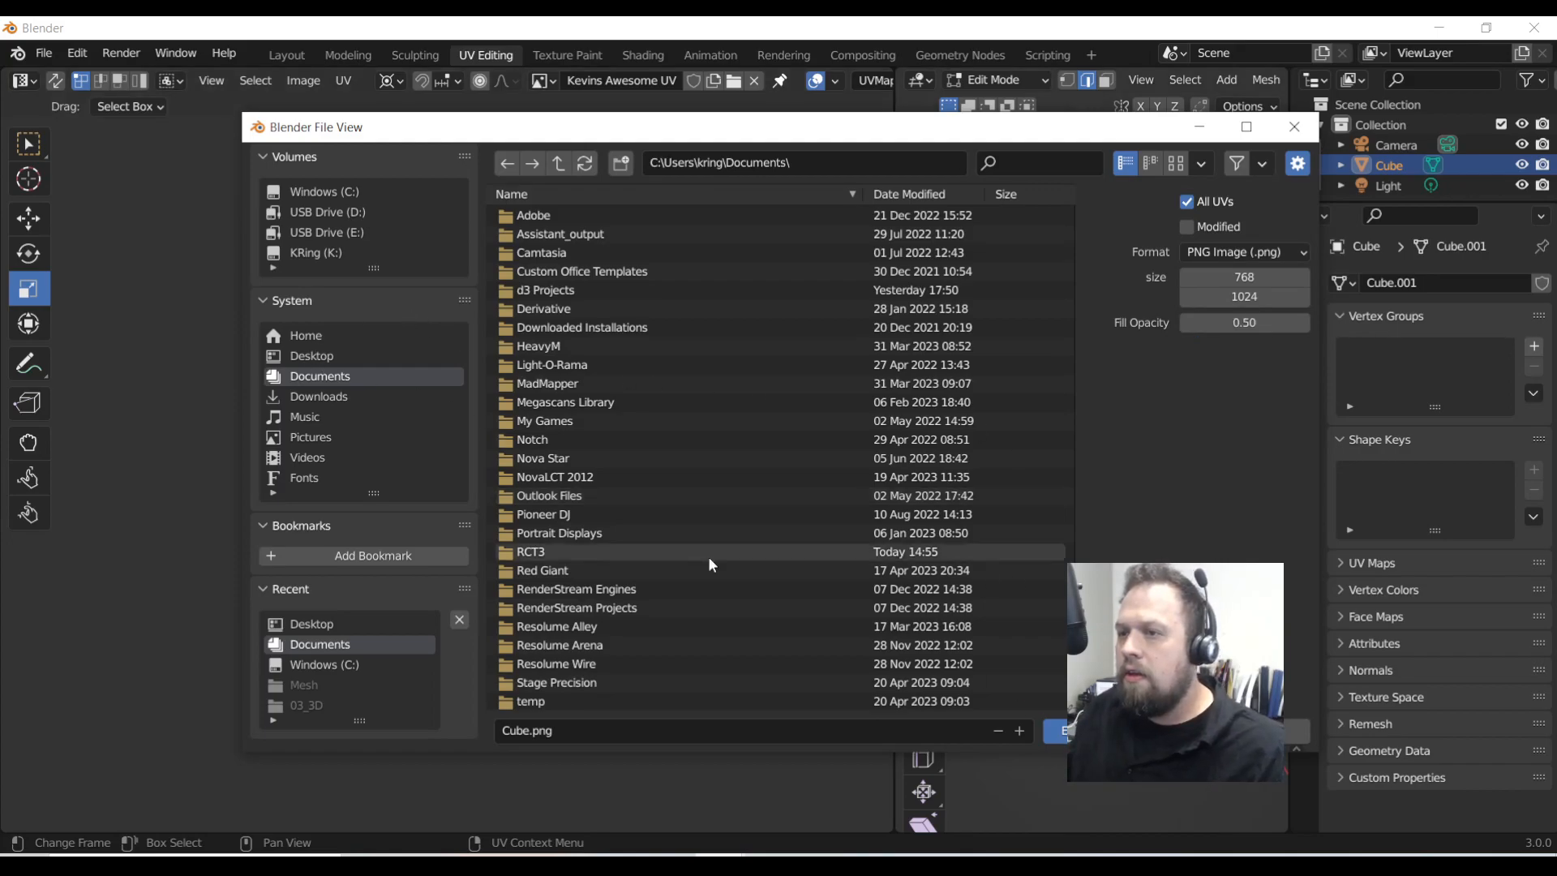
click(311, 356)
click(1056, 730)
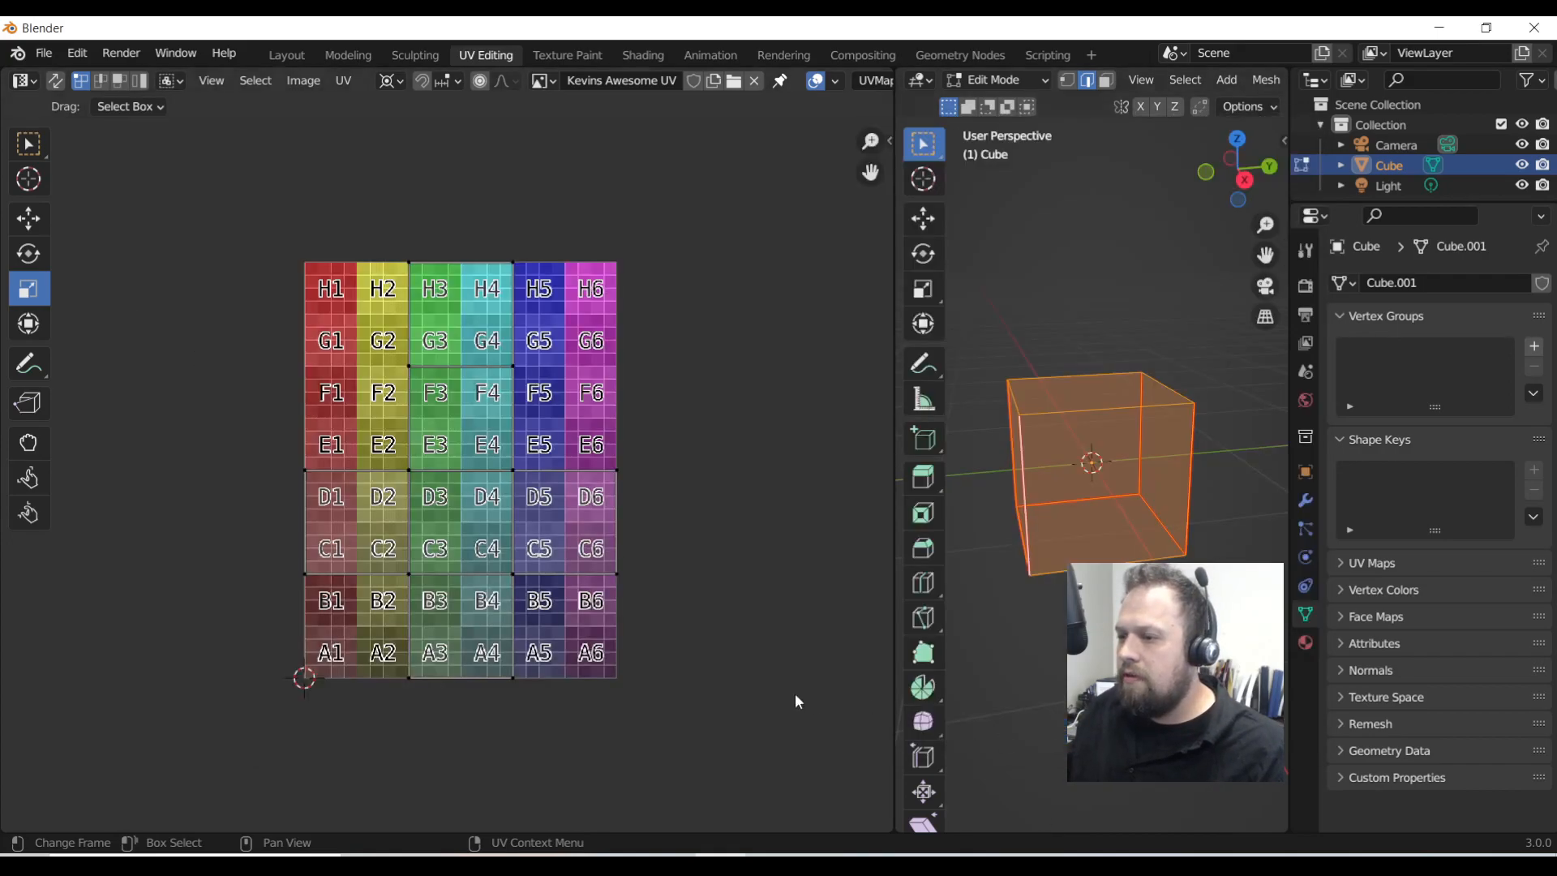
Switch to Pixera
click(620, 865)
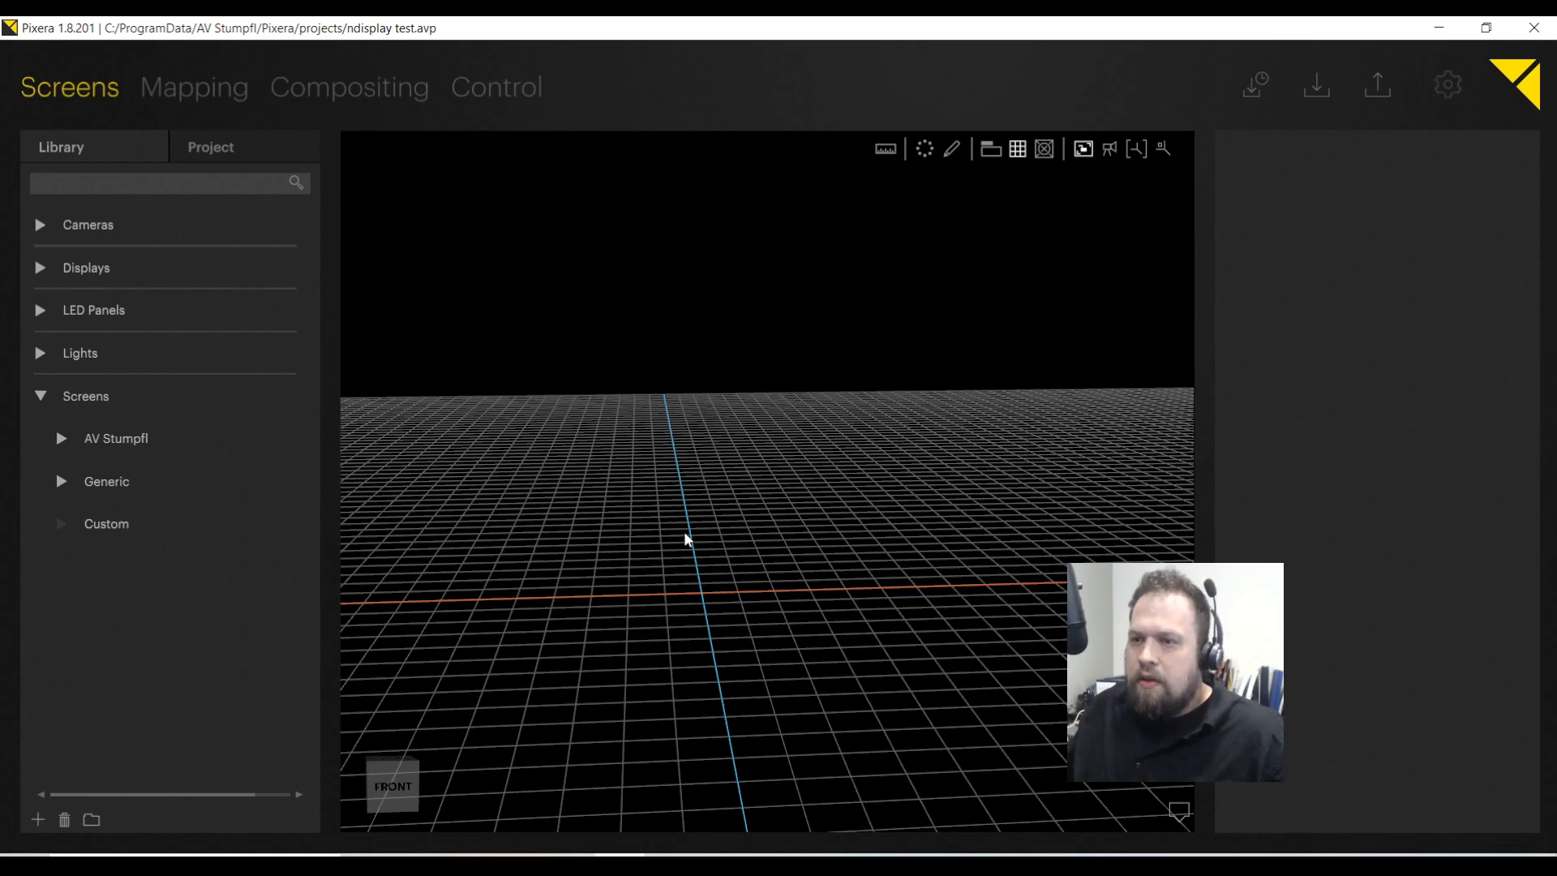
Import Pixera Cube.obj from the Desktop into the Custom screens category of the library
middle_drag(734, 576, 755, 538)
click(93, 508)
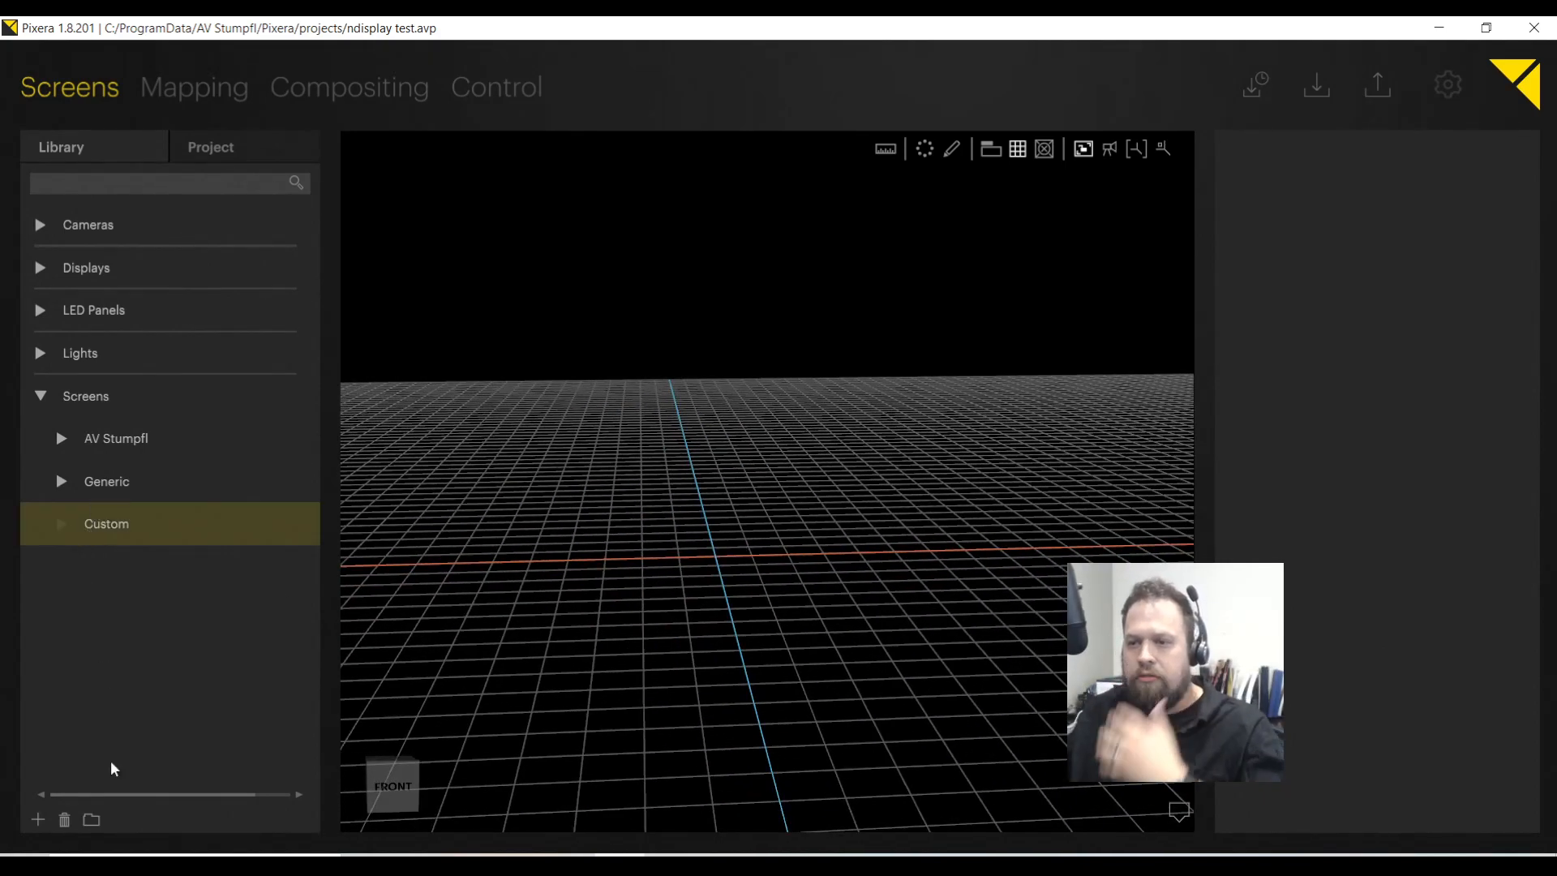
click(39, 820)
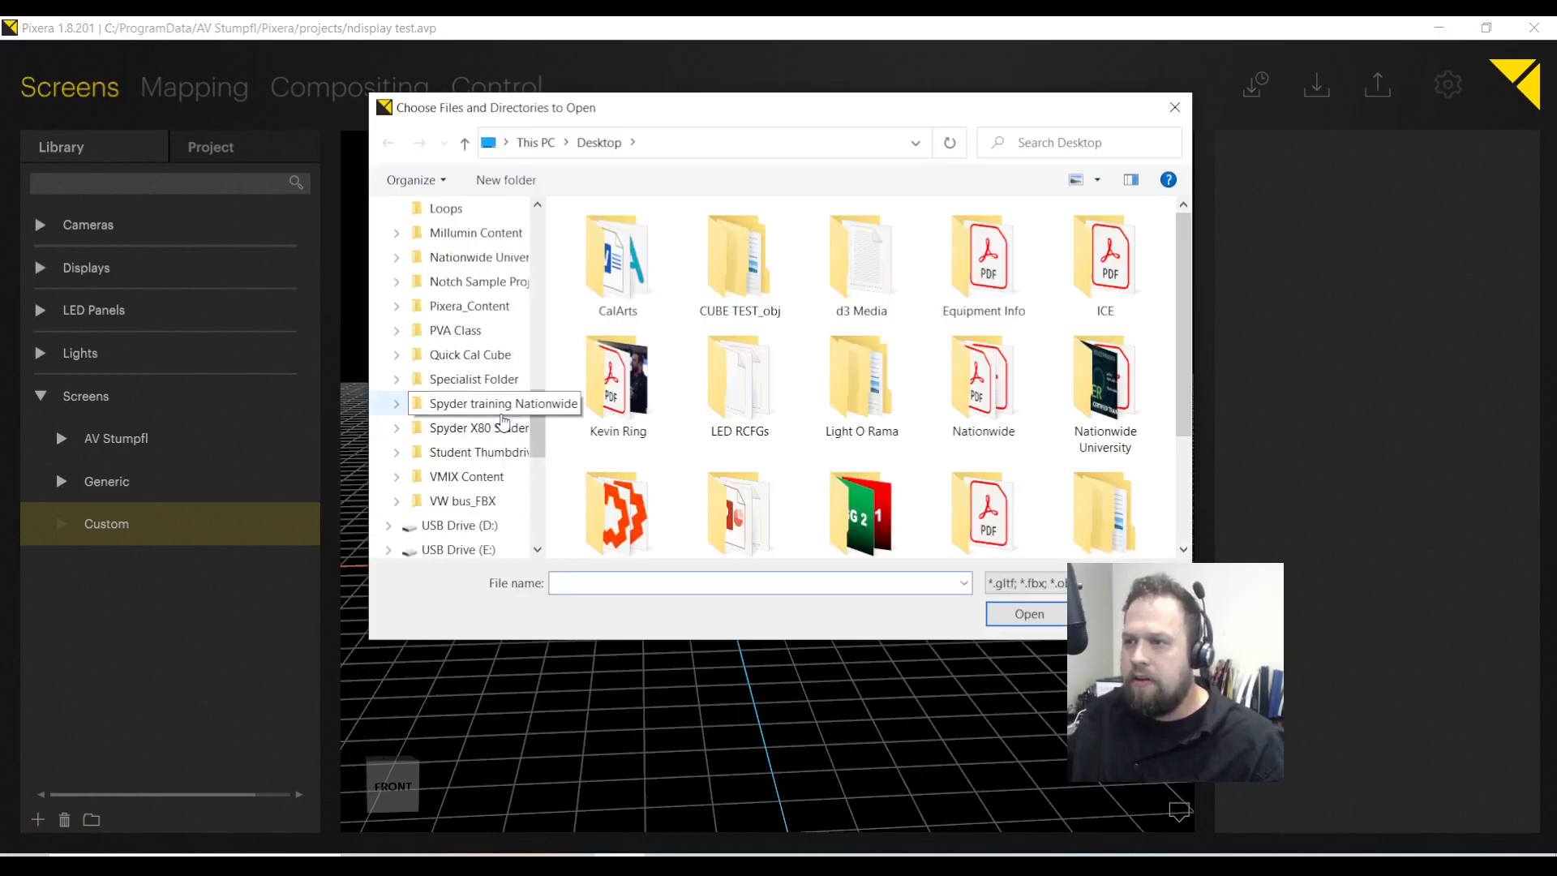
scroll(438, 397, up, 10)
click(448, 243)
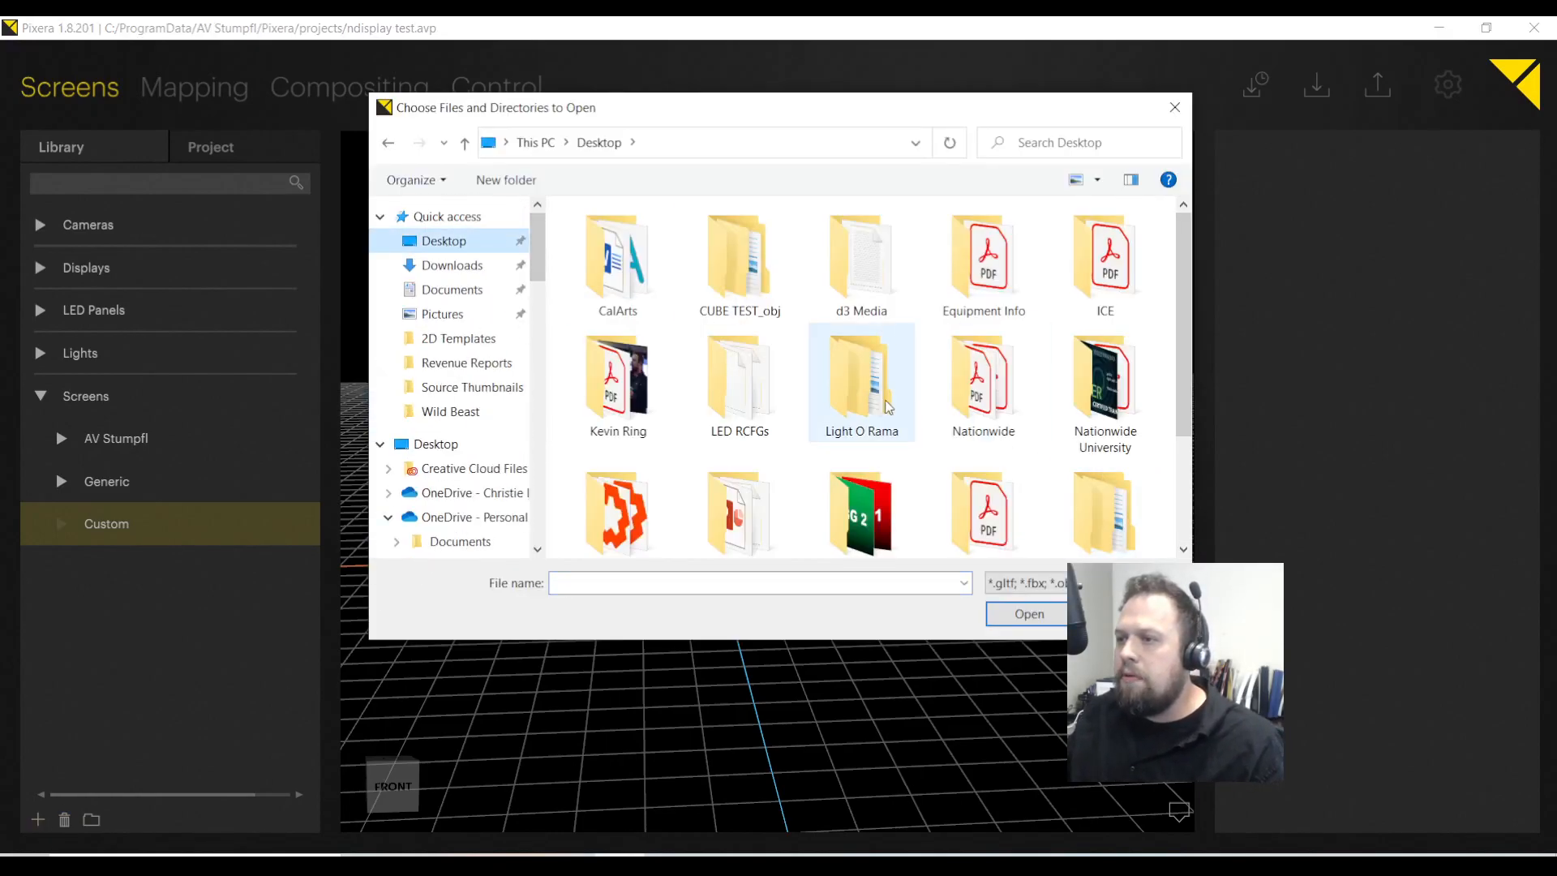
scroll(746, 511, down, 2)
click(727, 519)
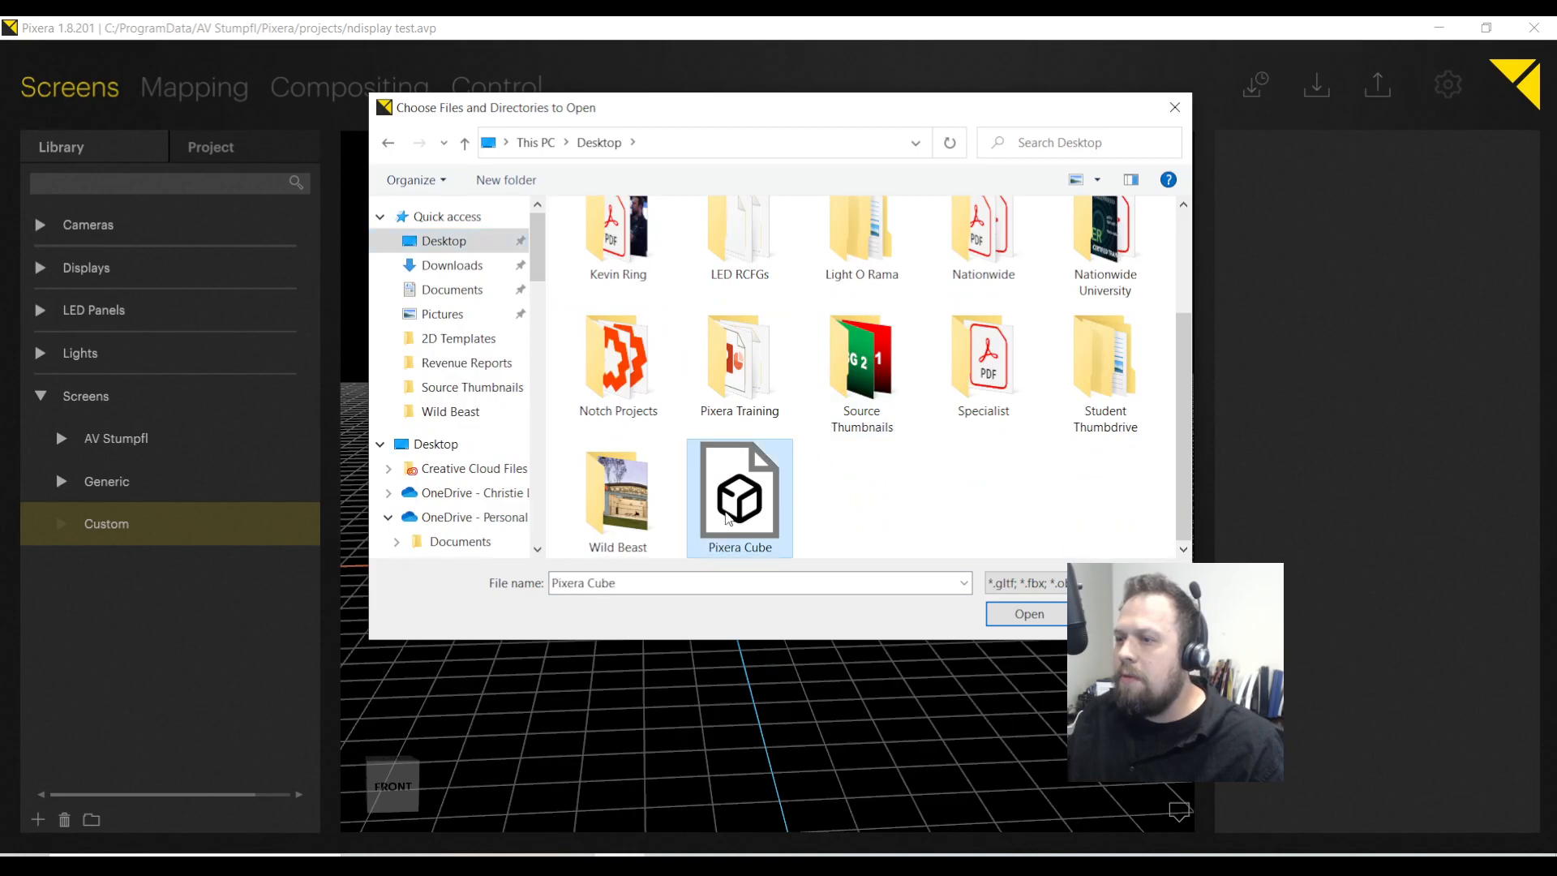
click(1023, 614)
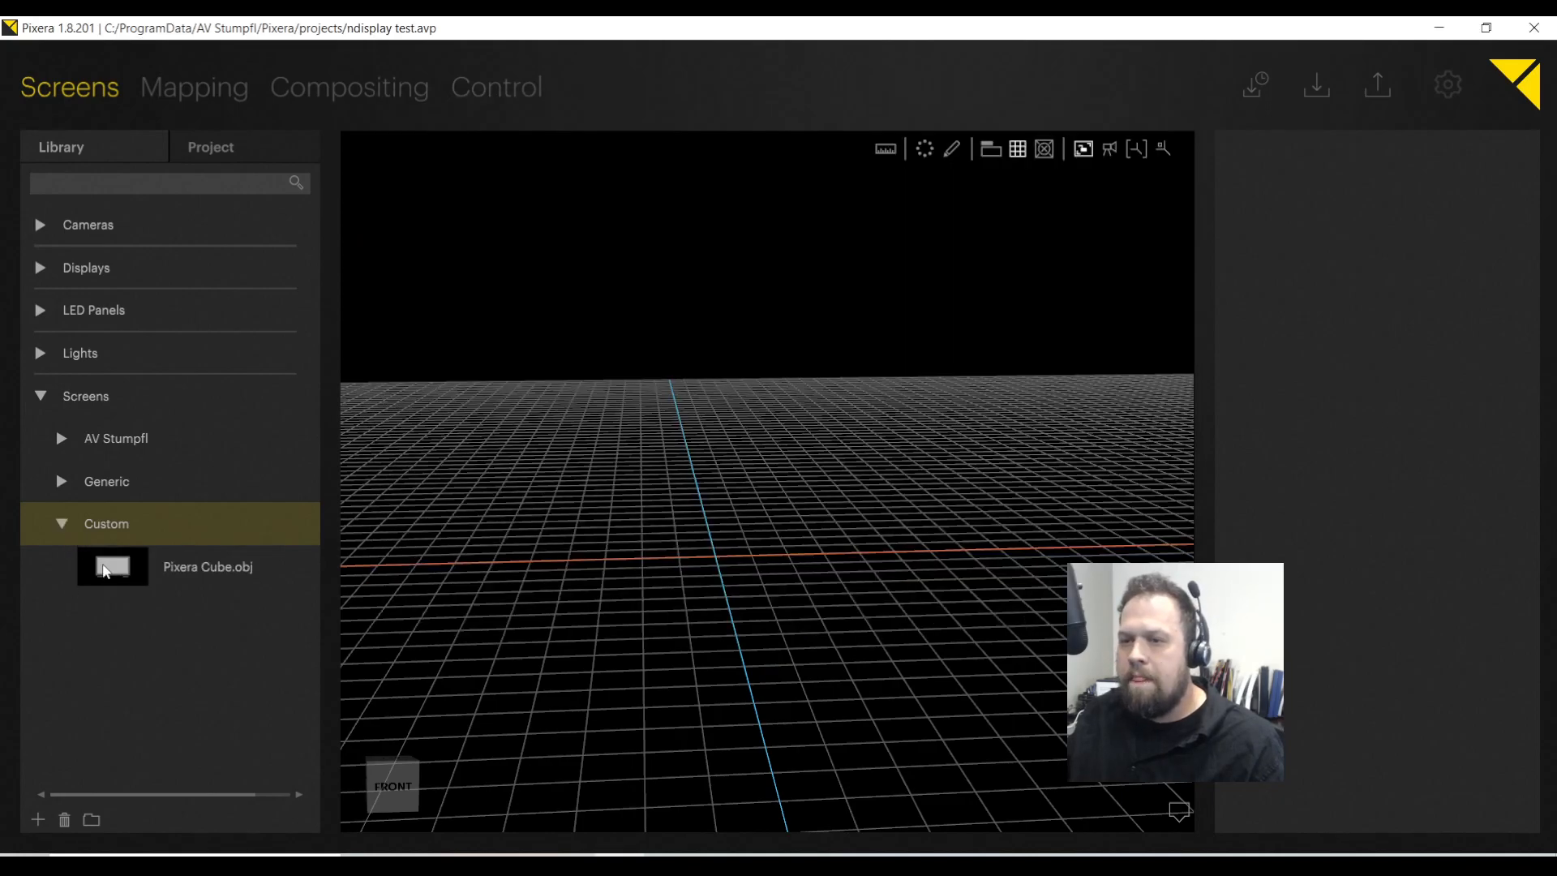
Place the imported Pixera Cube screen in the 3D scene and make it projectable
drag(121, 577, 712, 511)
scroll(713, 535, up, 3)
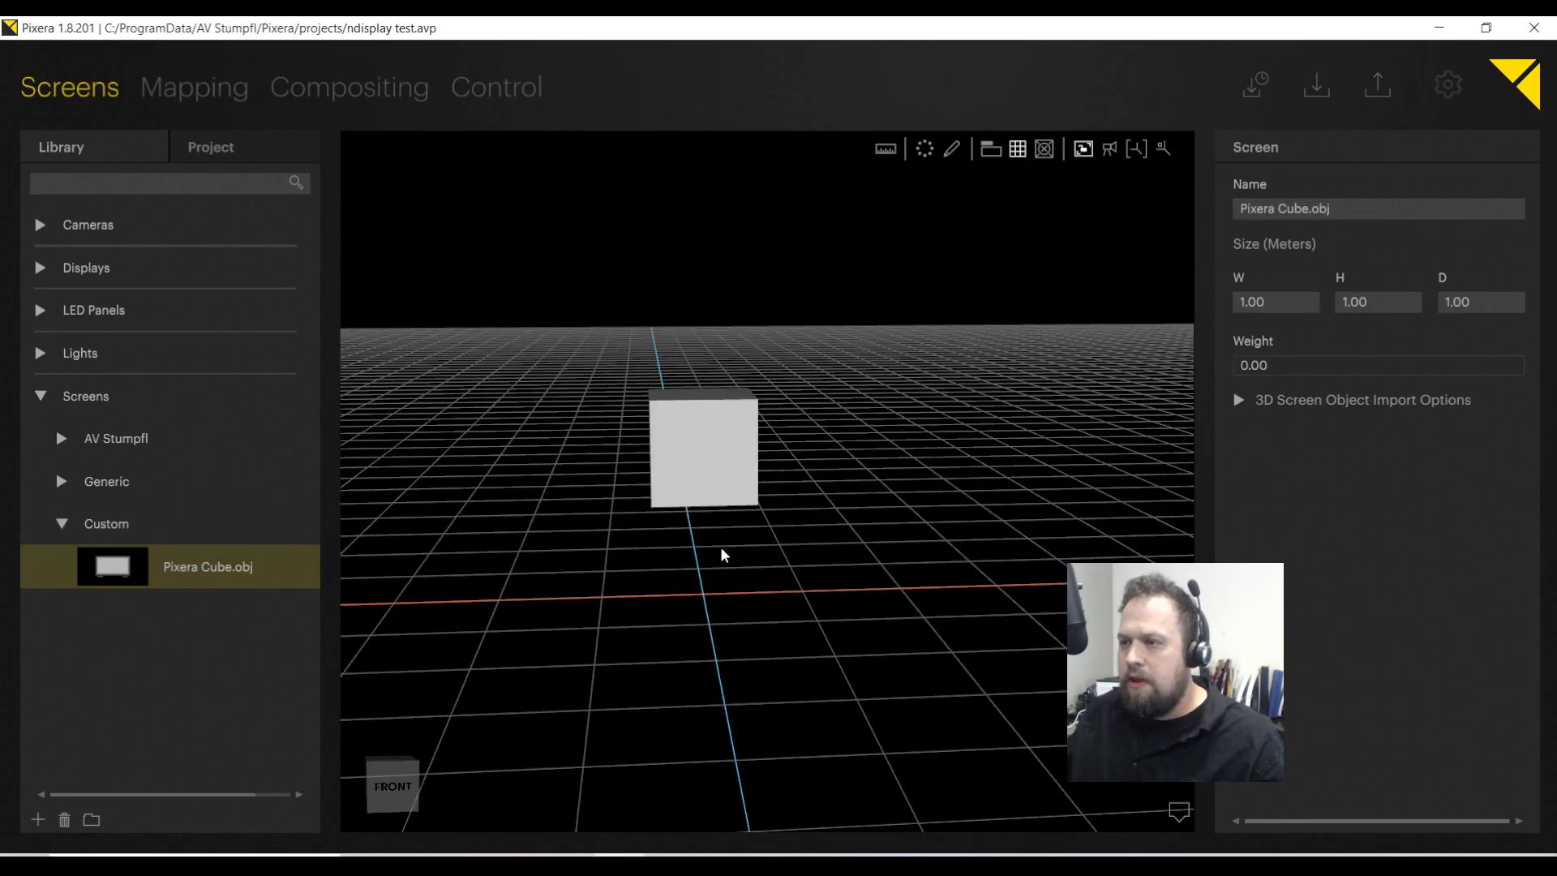
middle_drag(681, 555, 990, 536)
click(700, 468)
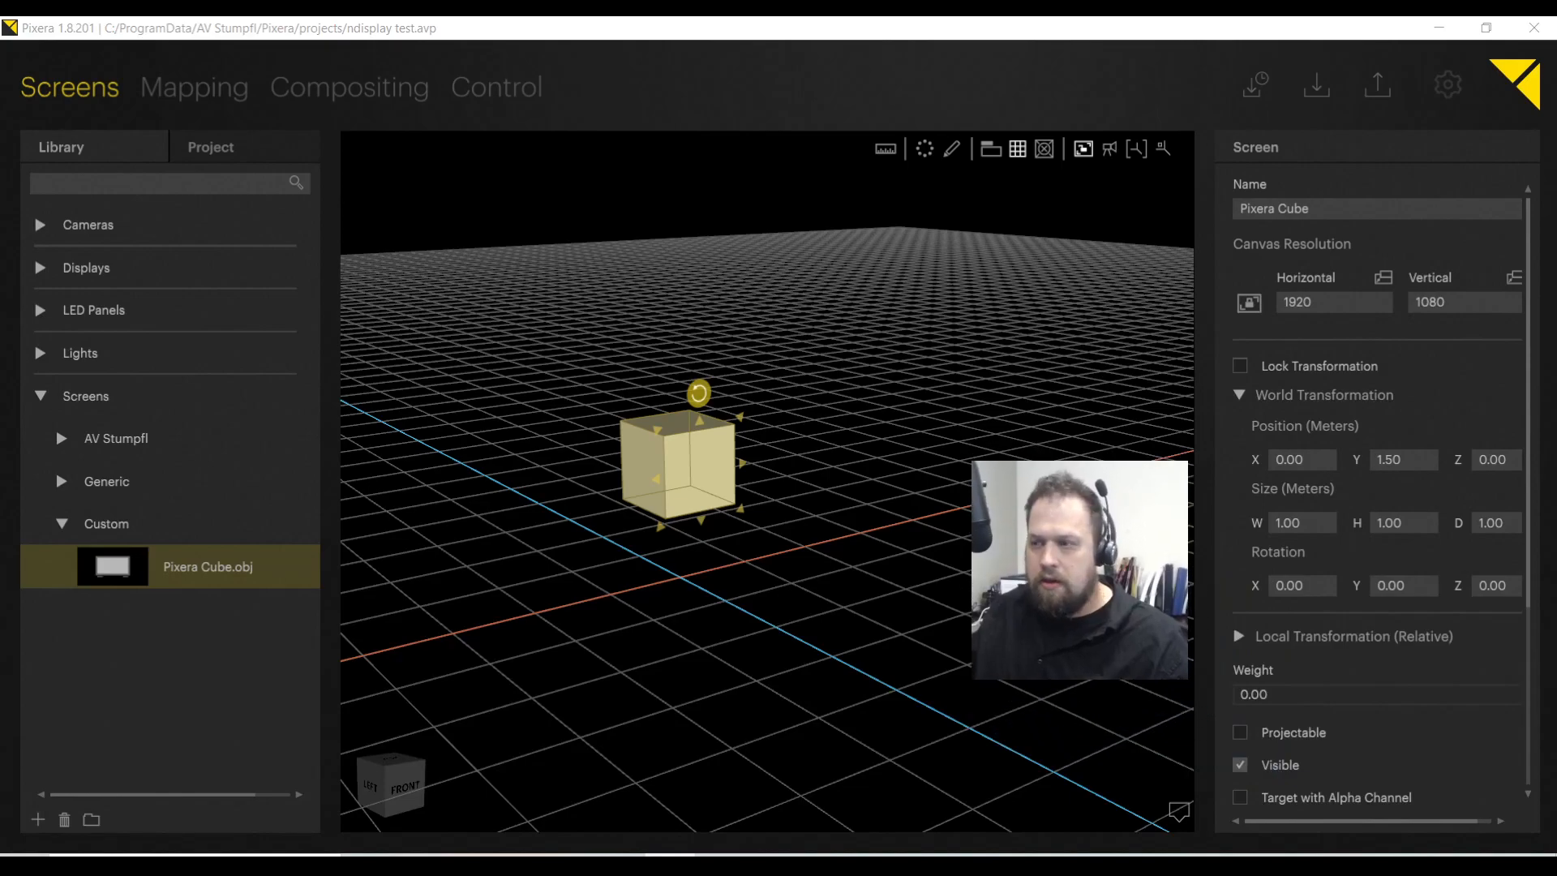
click(1262, 734)
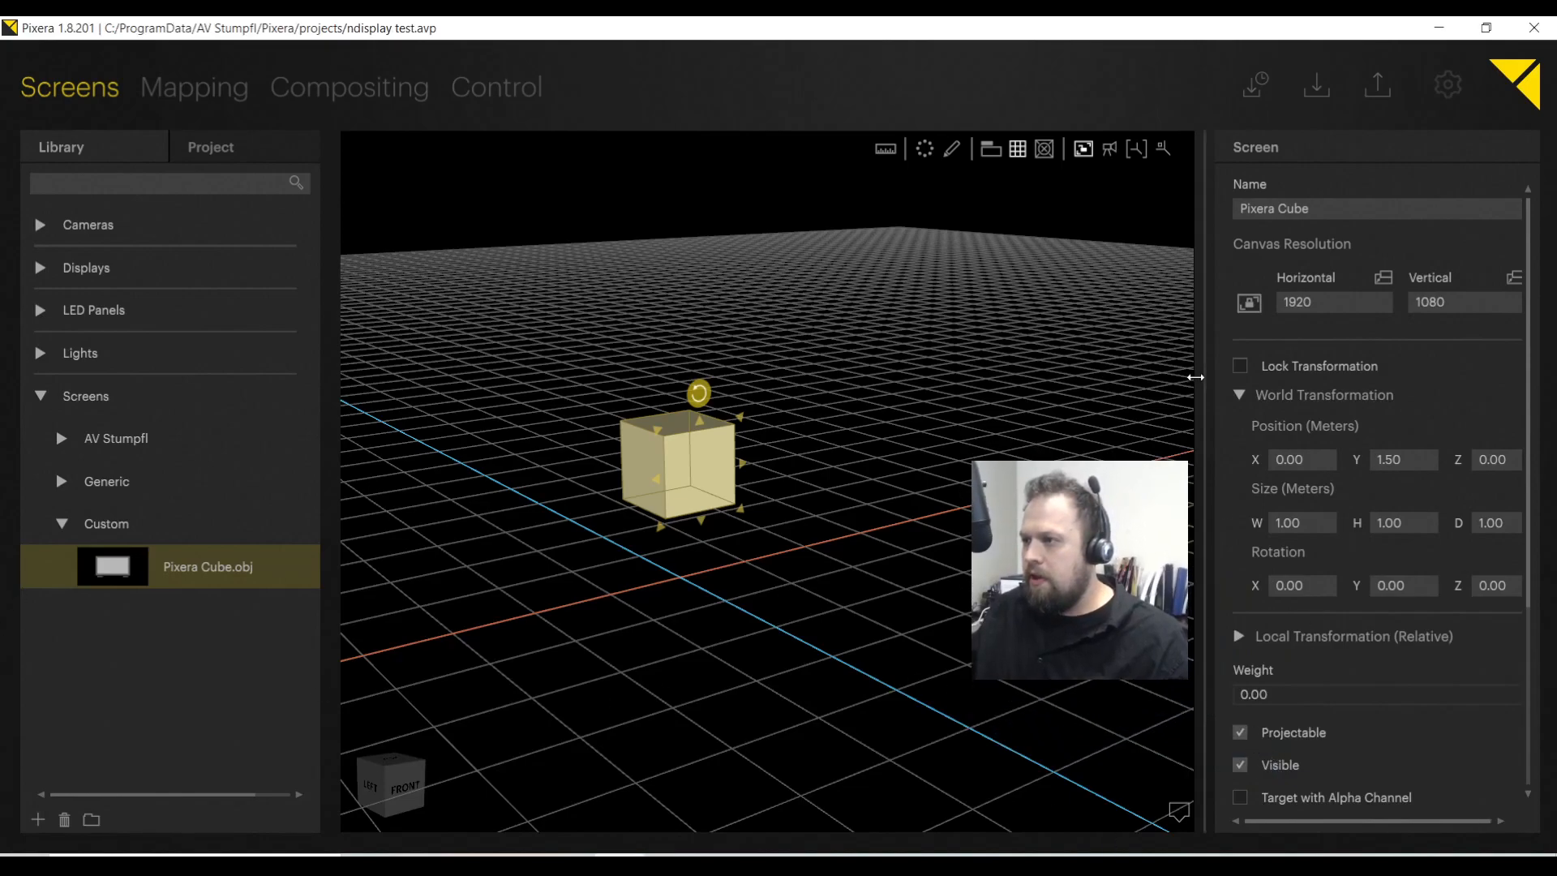
Set the Pixera Cube screen's canvas resolution to 768 horizontal by 1024 vertical
click(1344, 304)
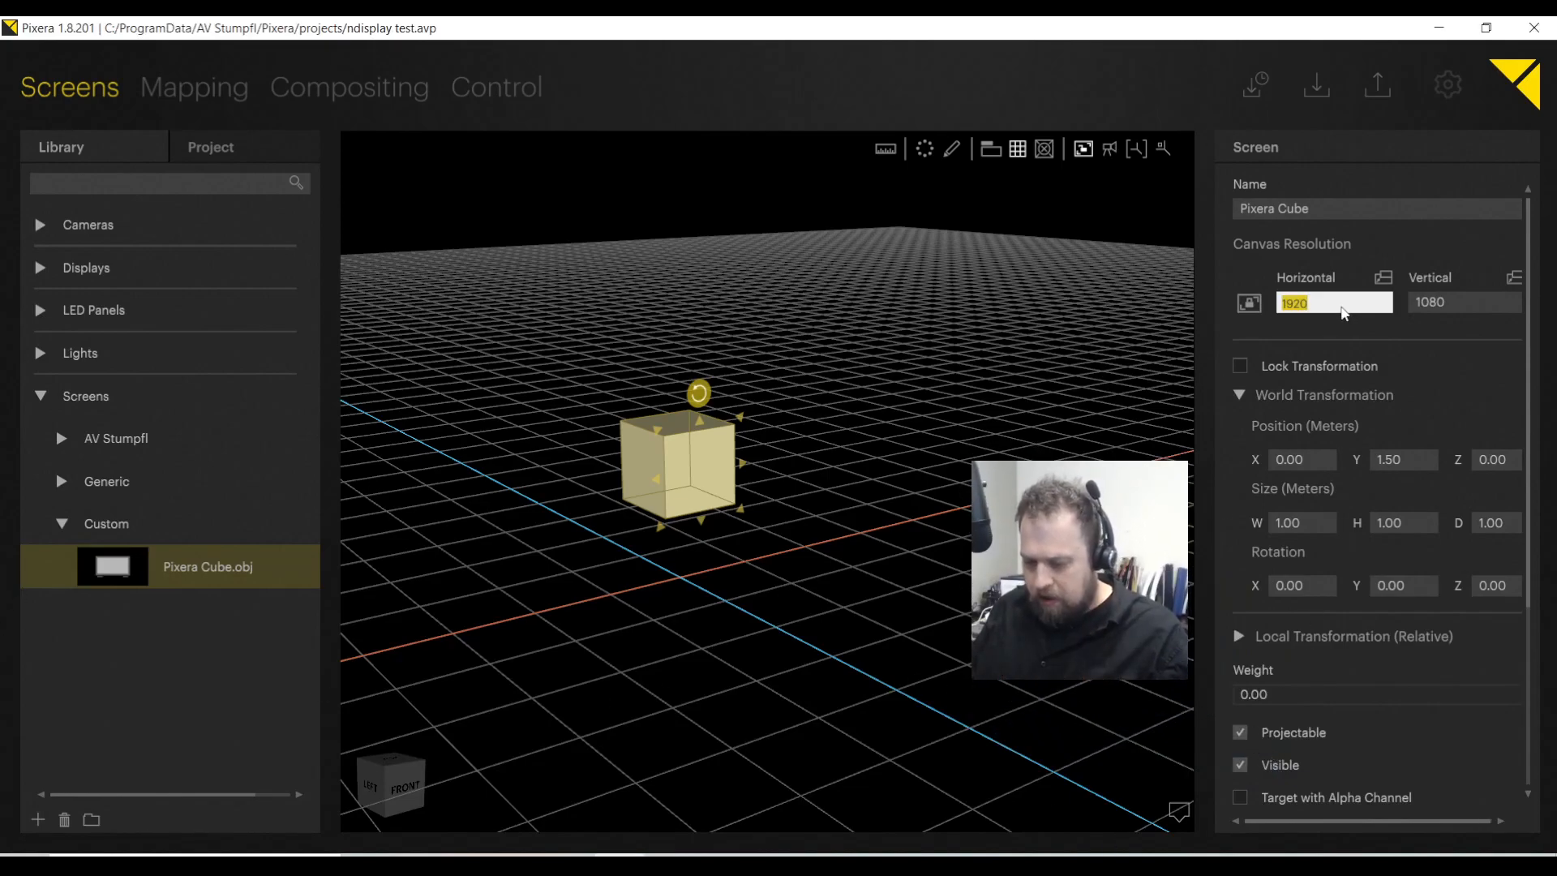
key(Tab)
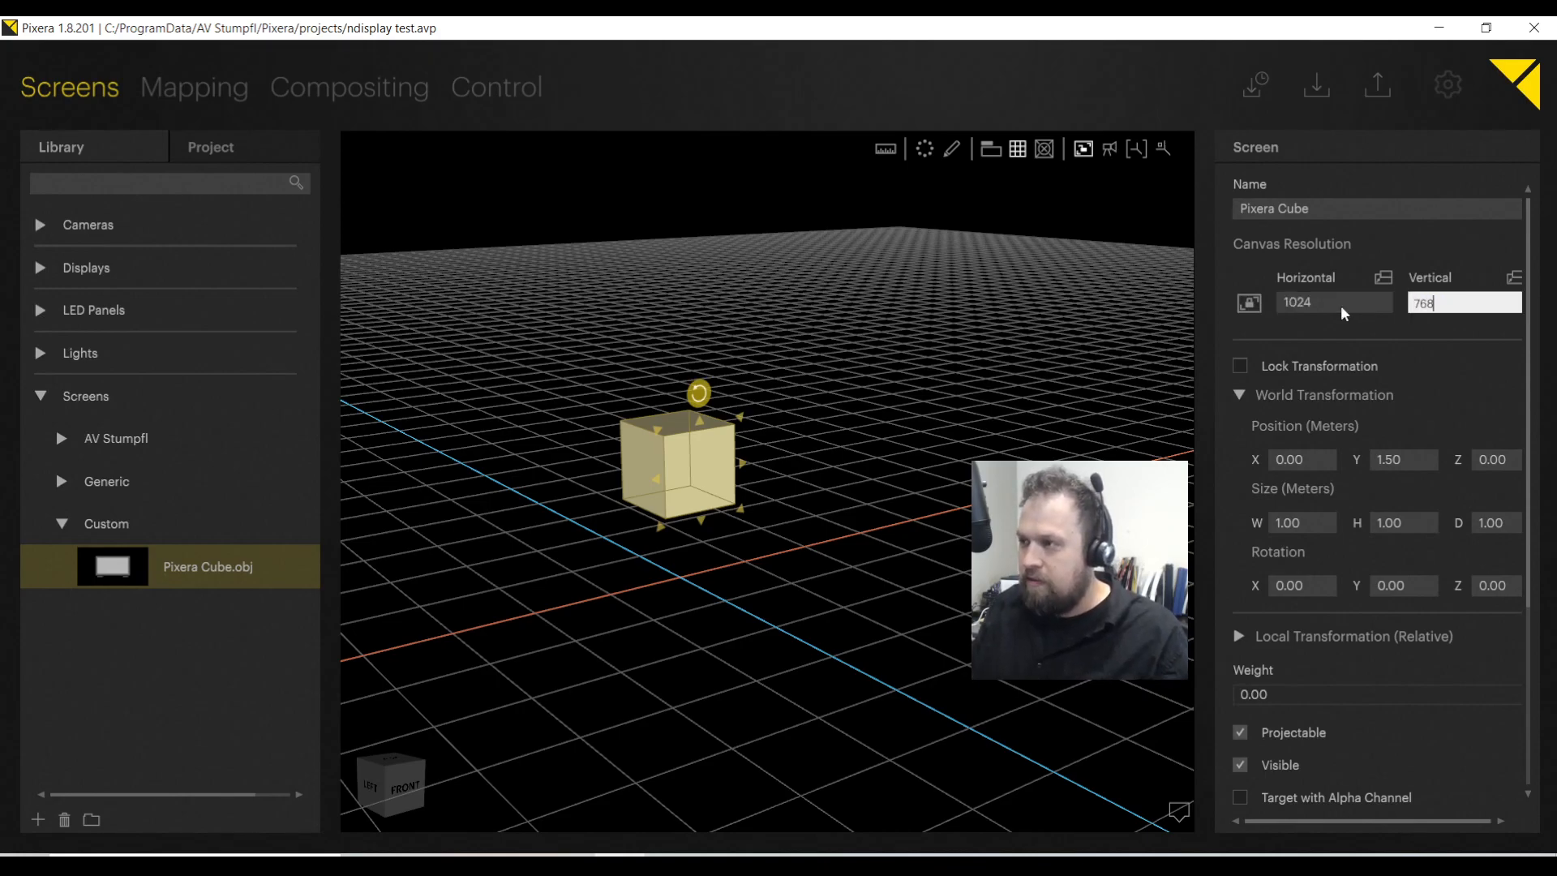
click(1346, 302)
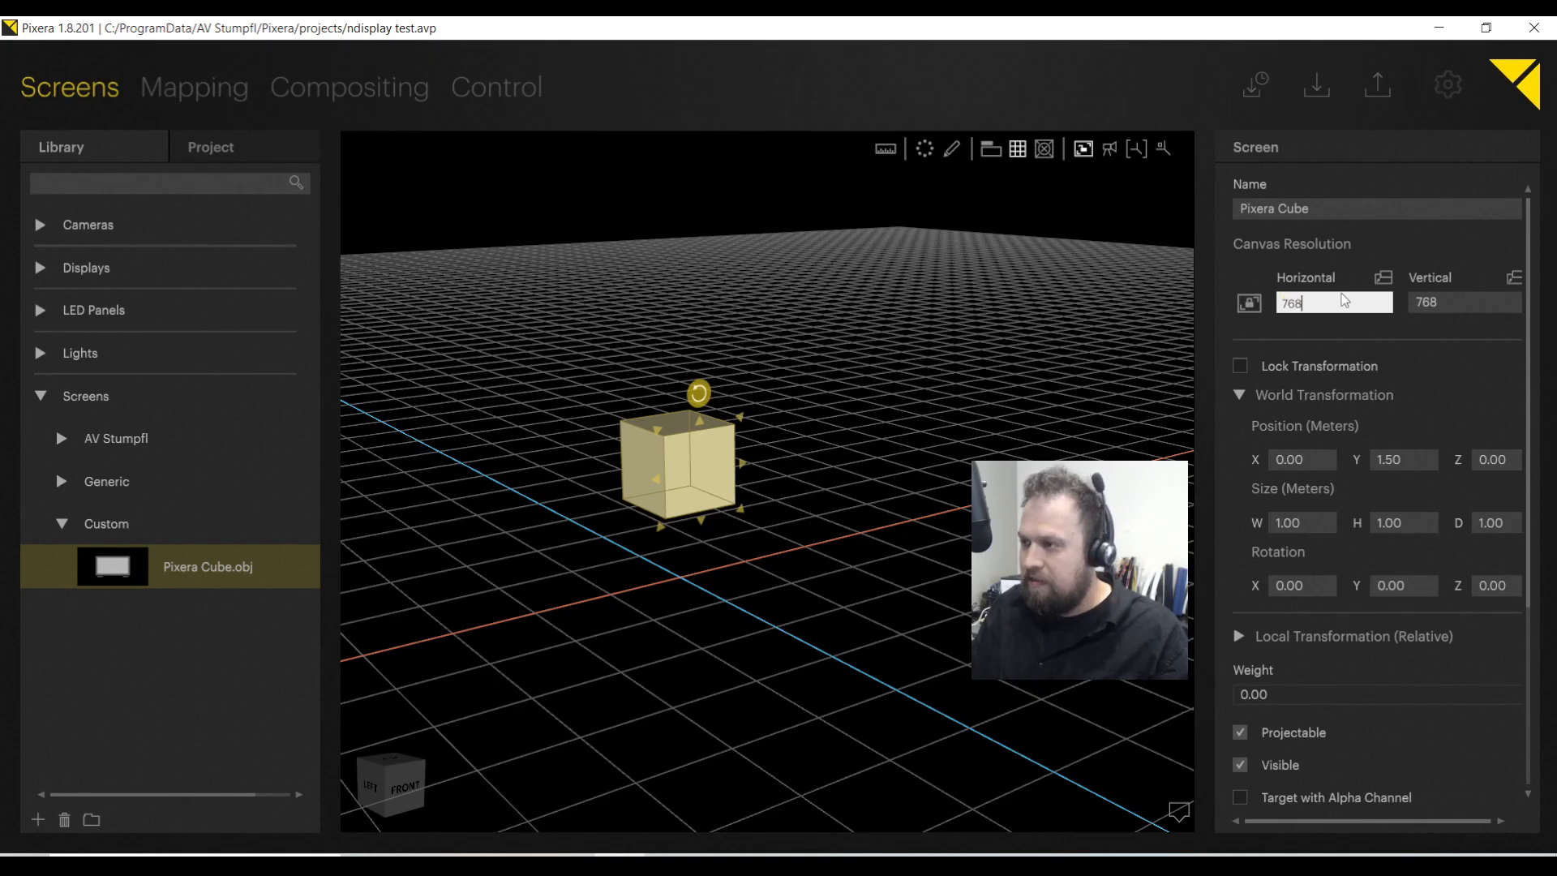
key(Tab)
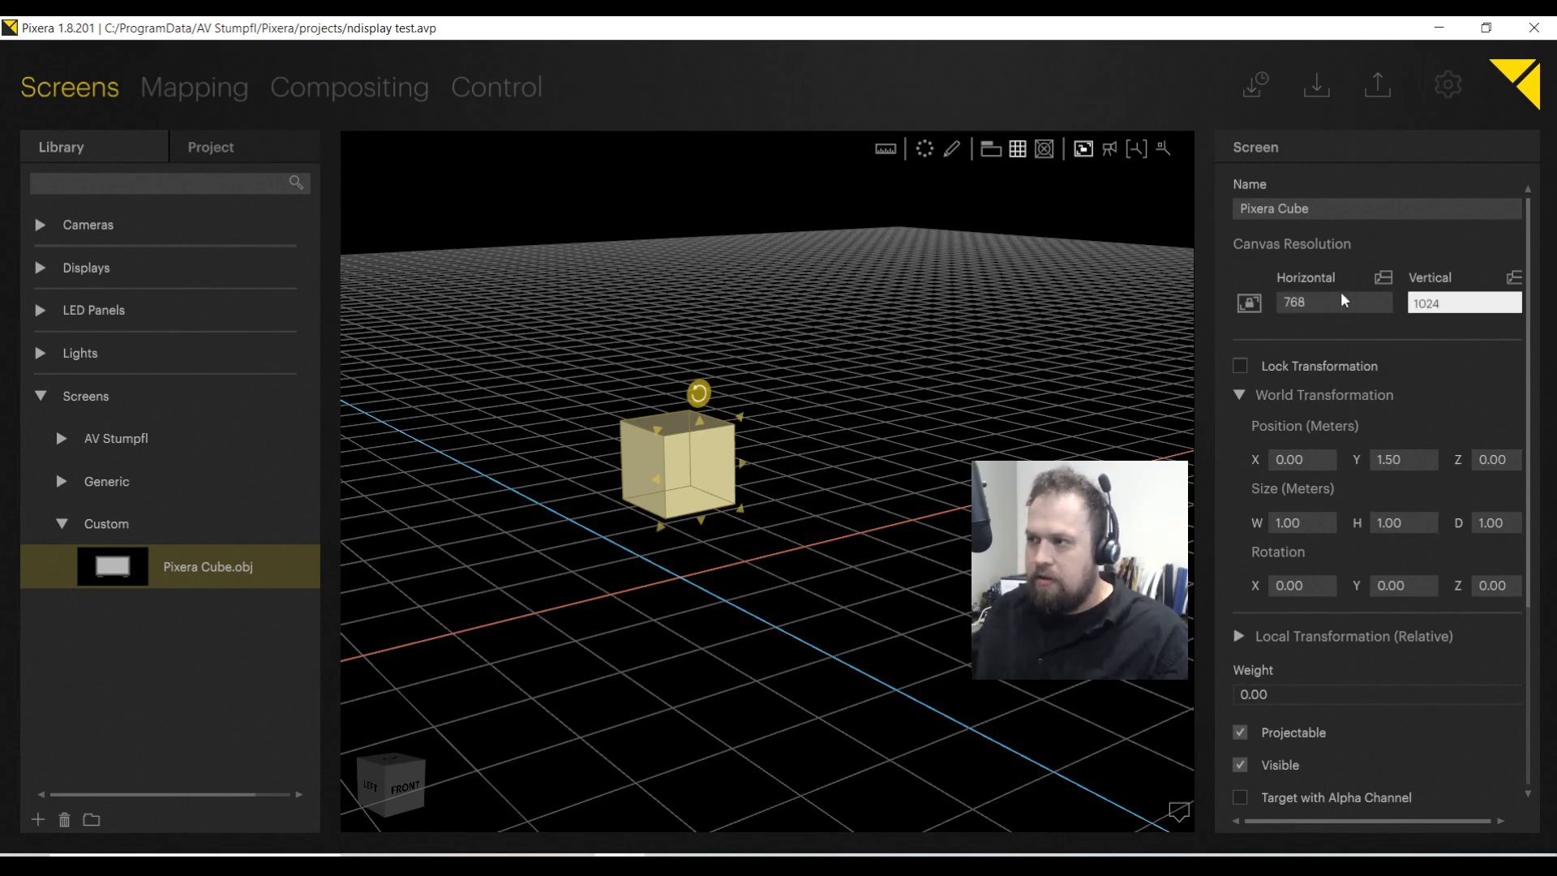
click(1045, 413)
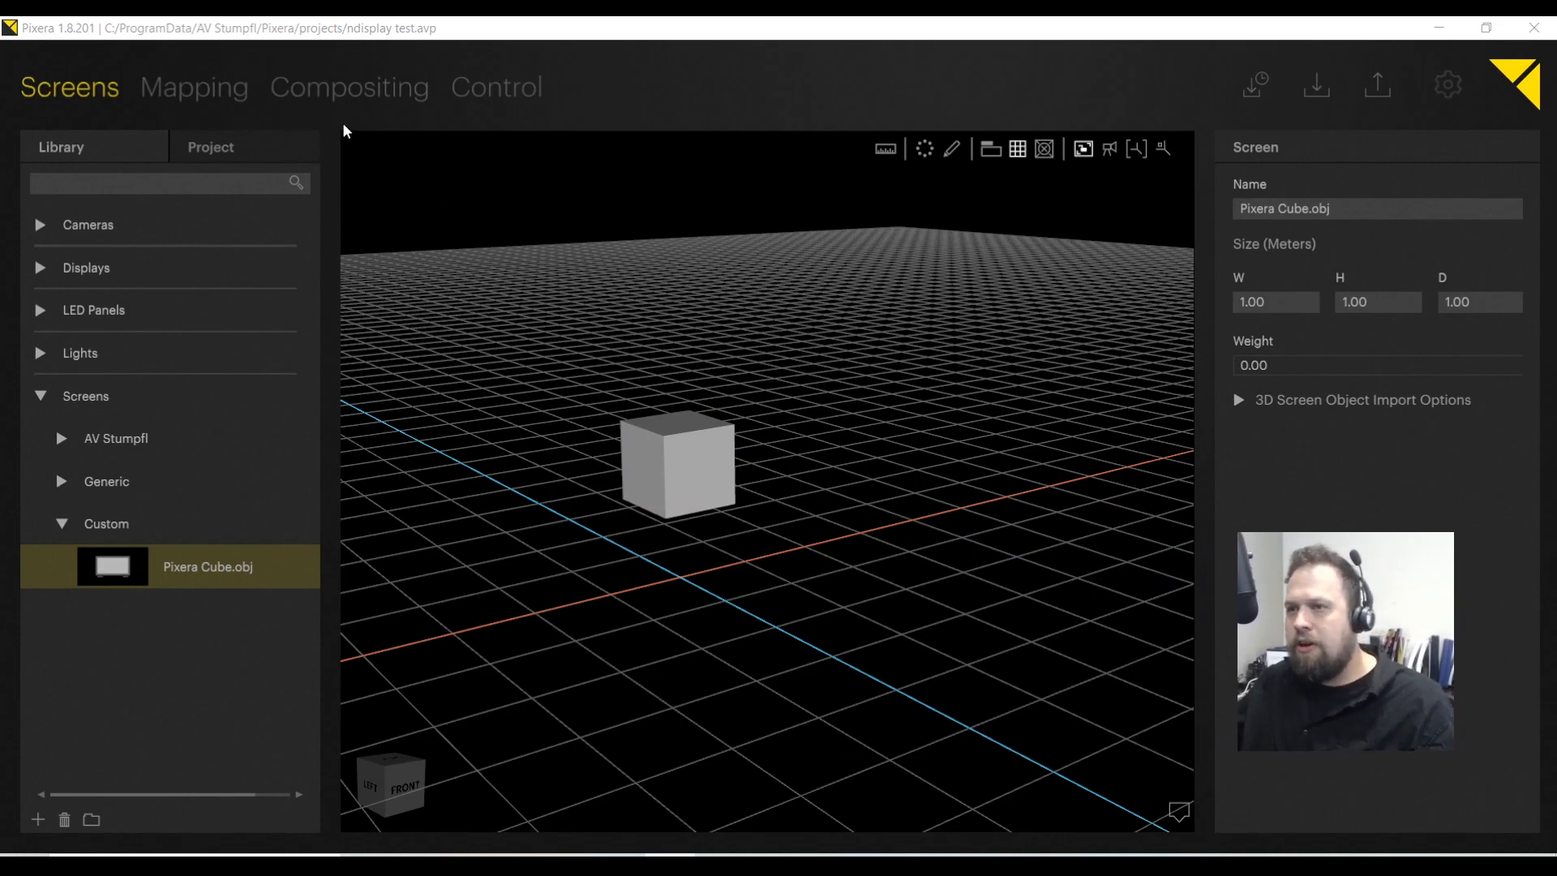
In Compositing, import the color grid UV image from the Desktop into the Standard Content media folder
click(365, 89)
click(107, 242)
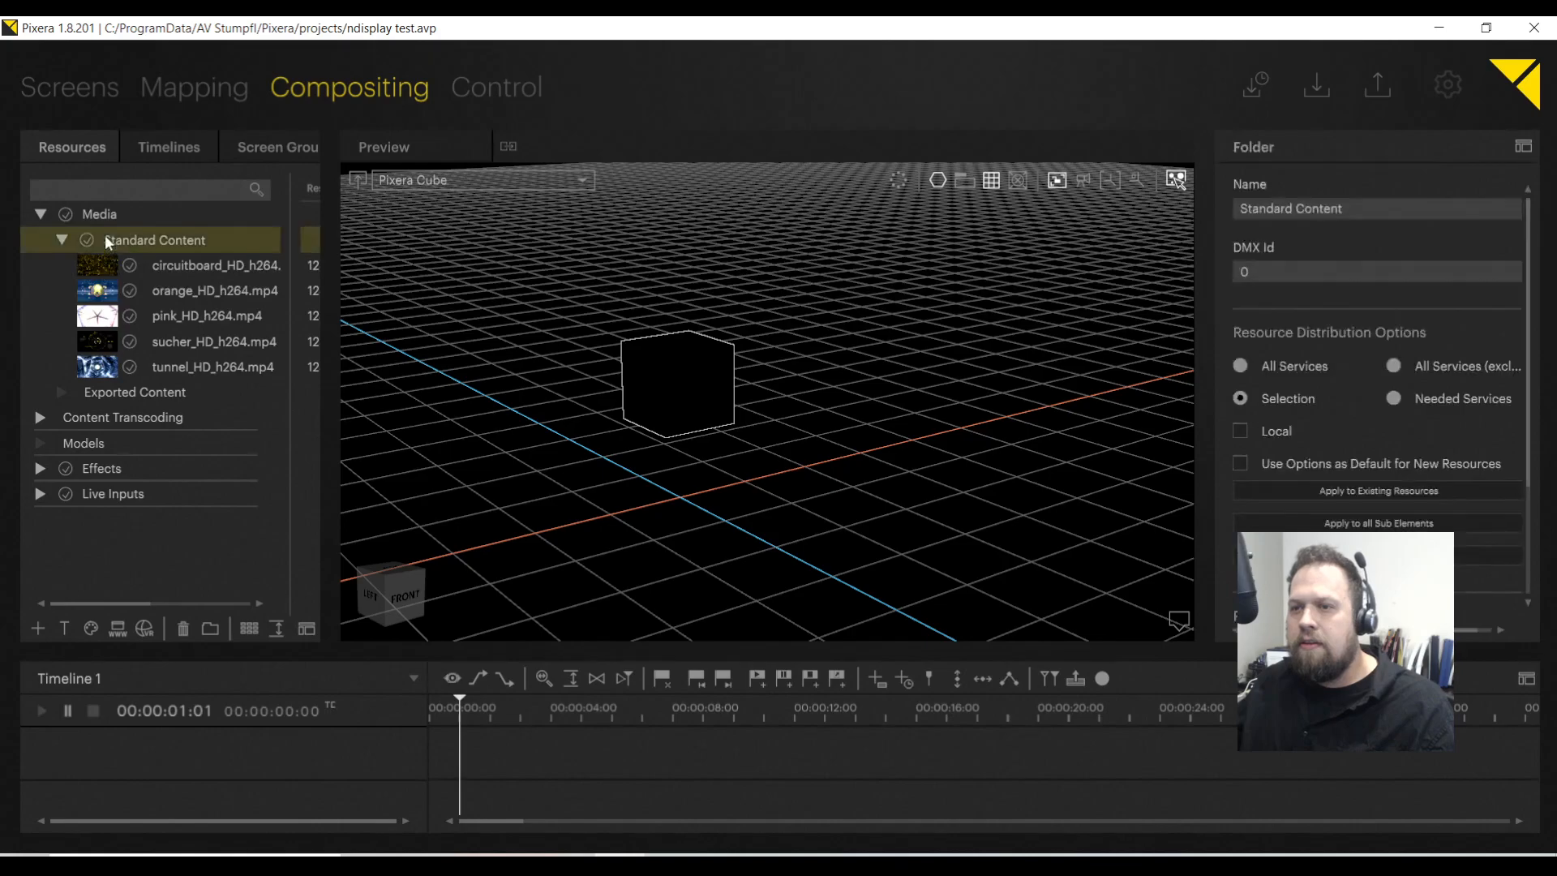
click(39, 629)
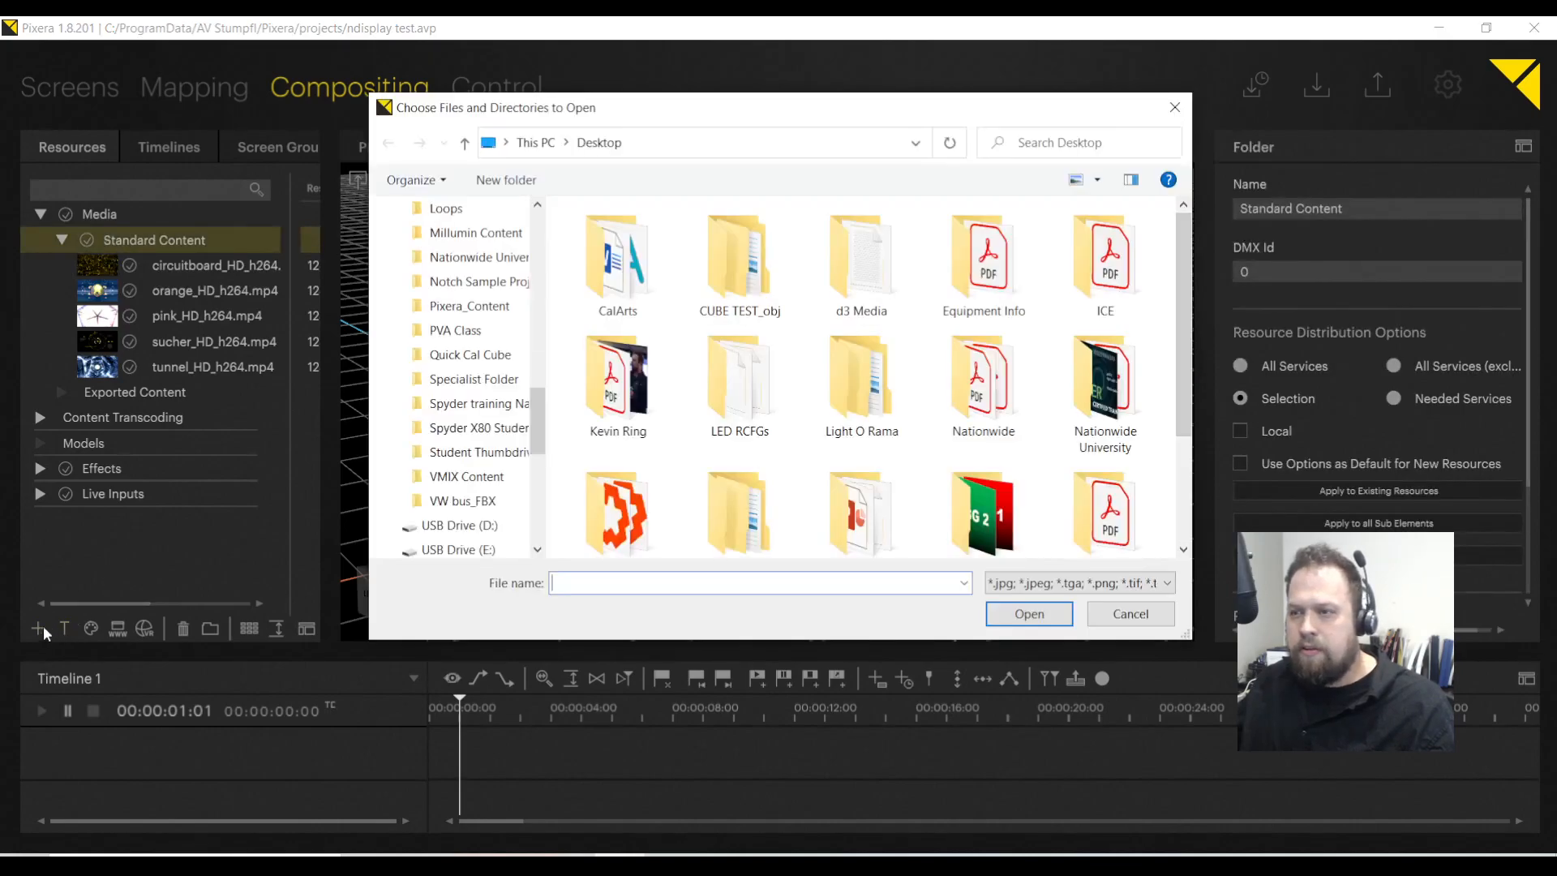
scroll(738, 373, down, 2)
click(974, 485)
click(1042, 618)
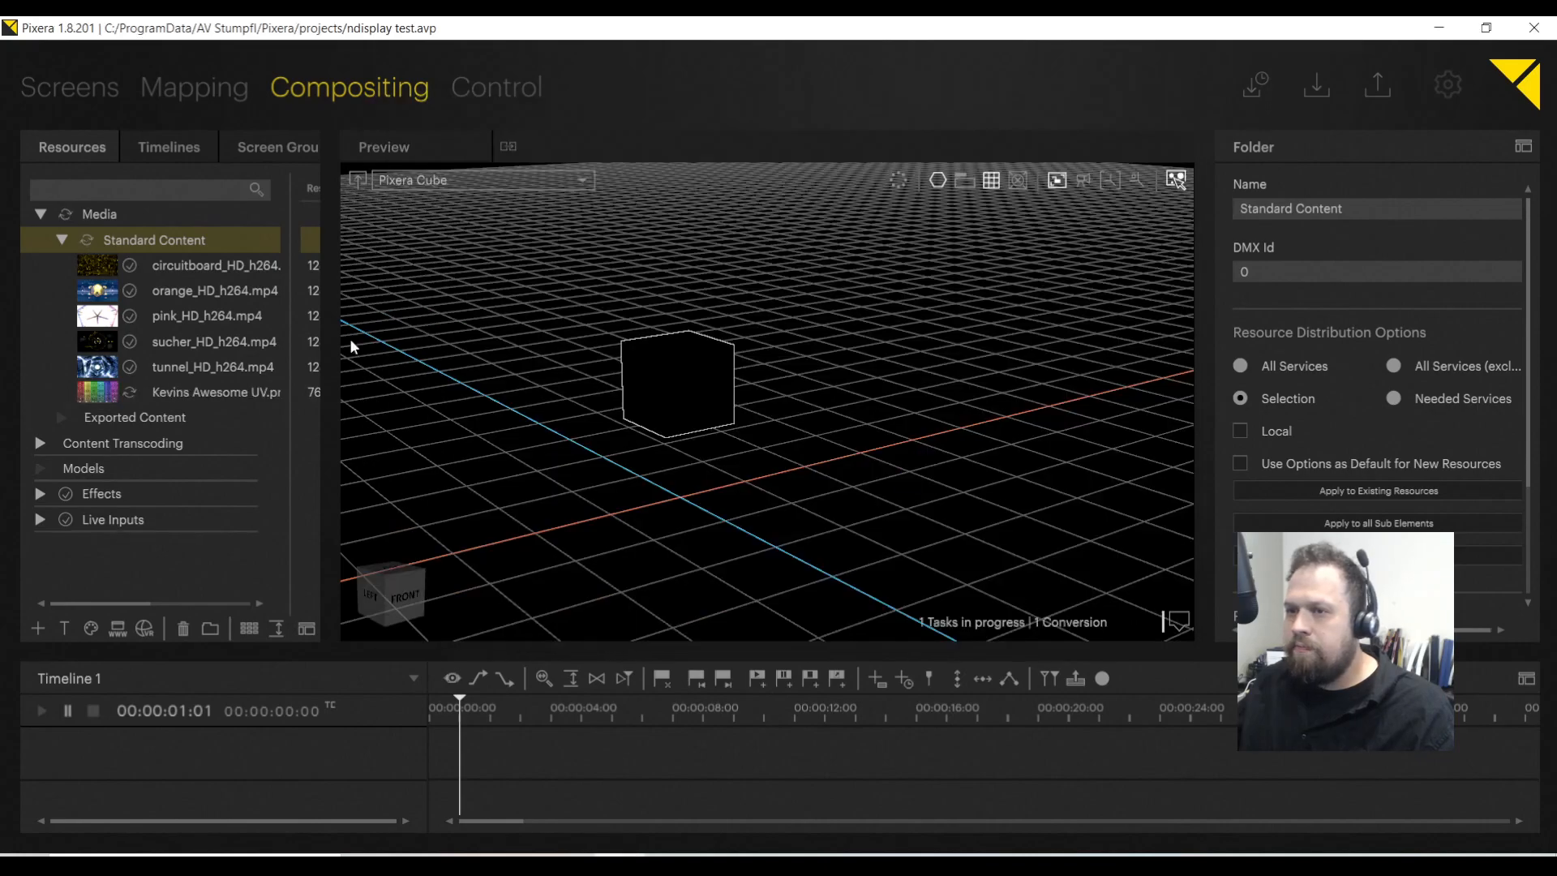
Apply the color grid image to the cube as a media layer and inspect it up close
drag(116, 390, 658, 428)
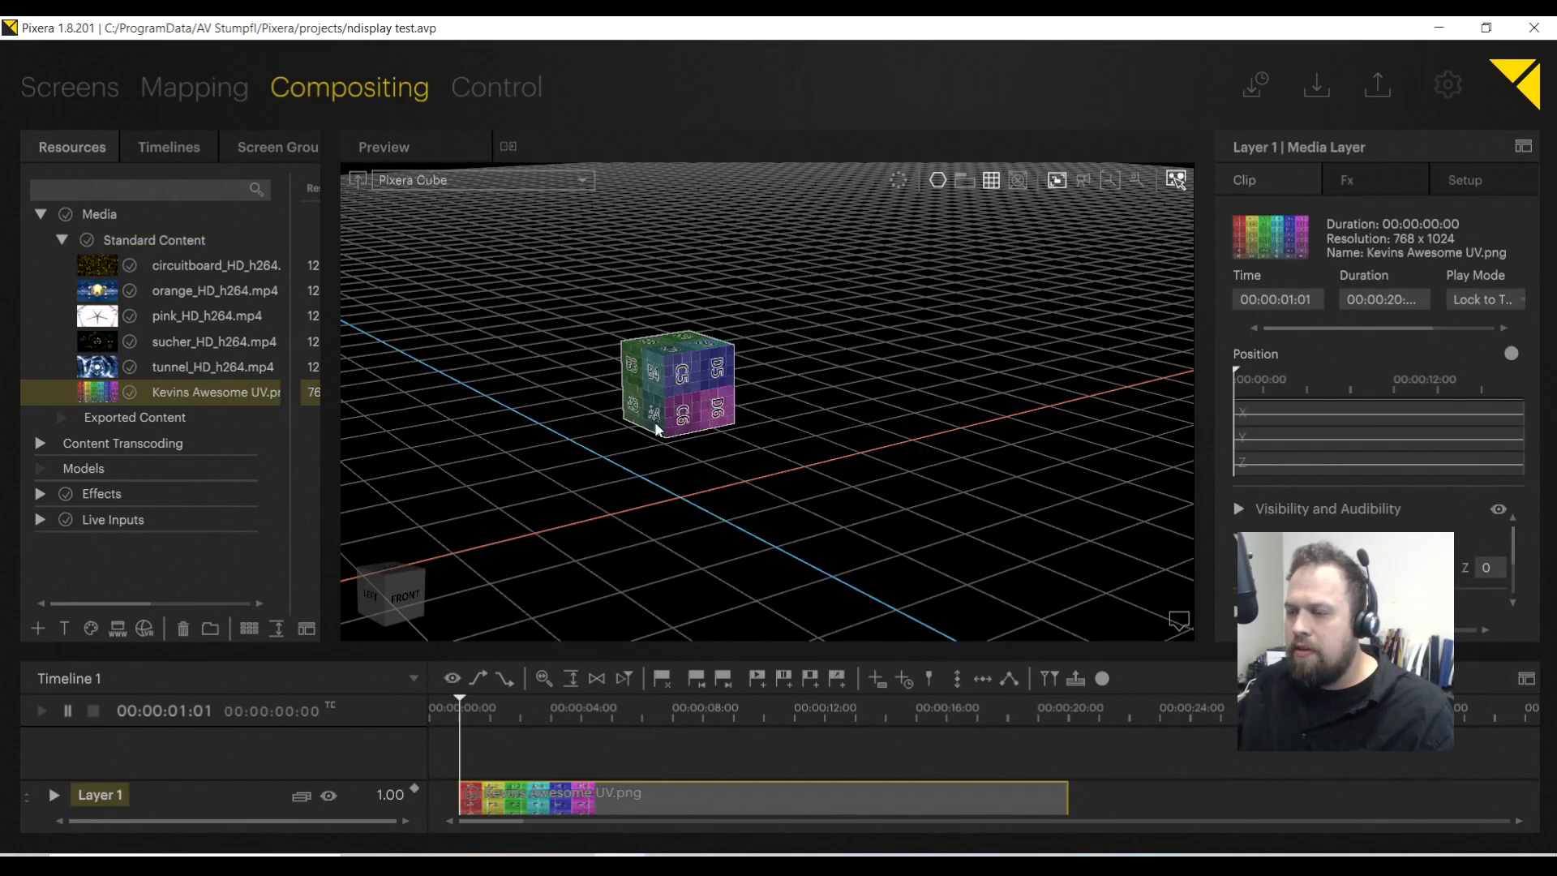
scroll(657, 425, up, 3)
middle_drag(657, 428, 795, 462)
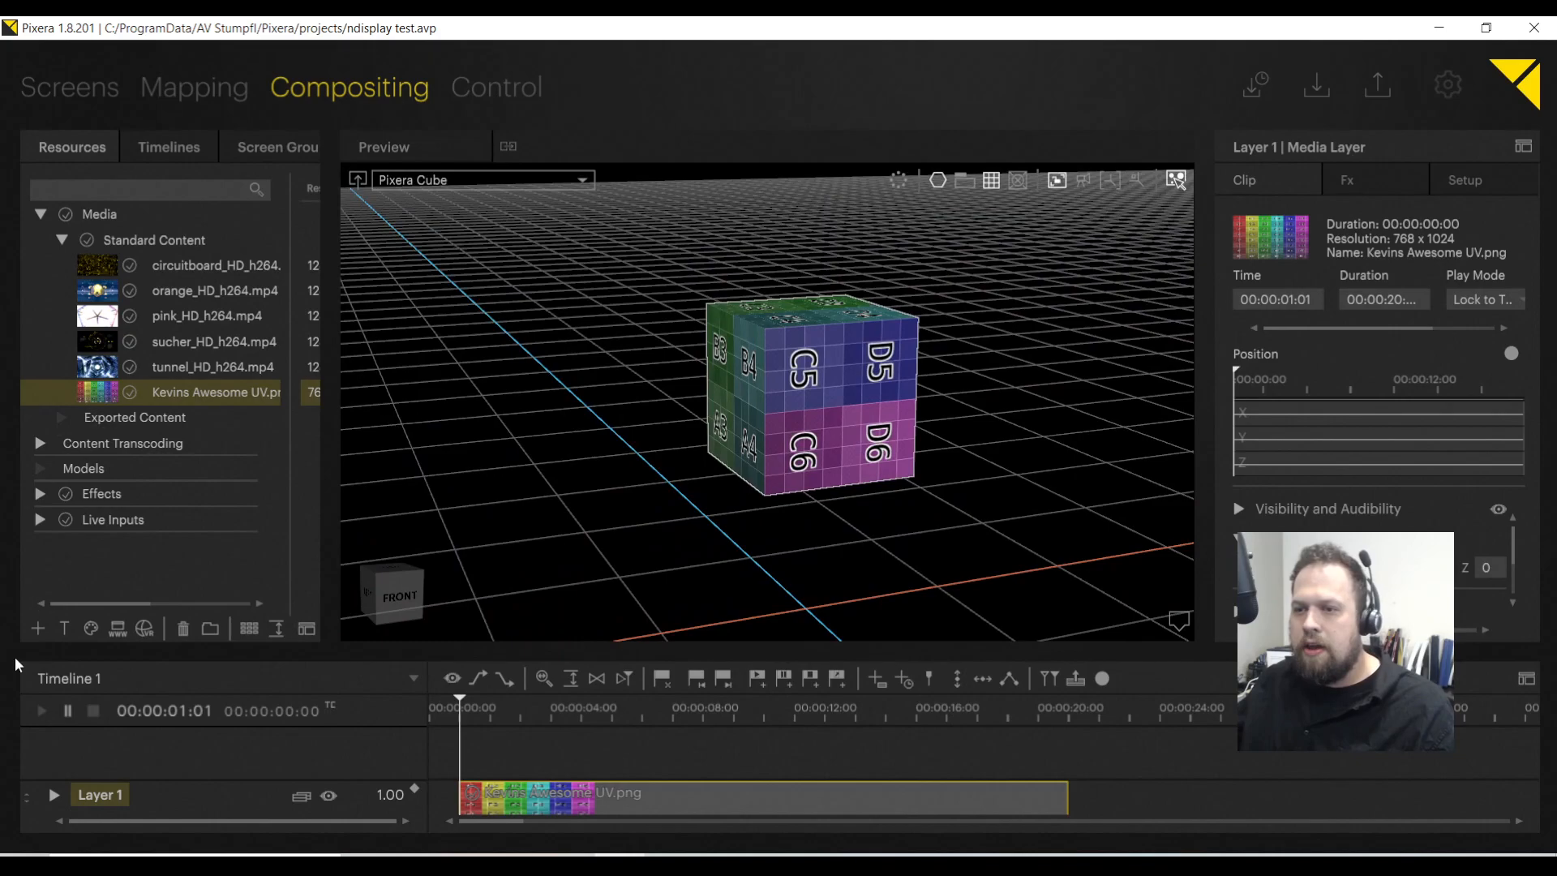
Import the UV layout image Cube.png from the Desktop into the Standard Content media folder
click(38, 629)
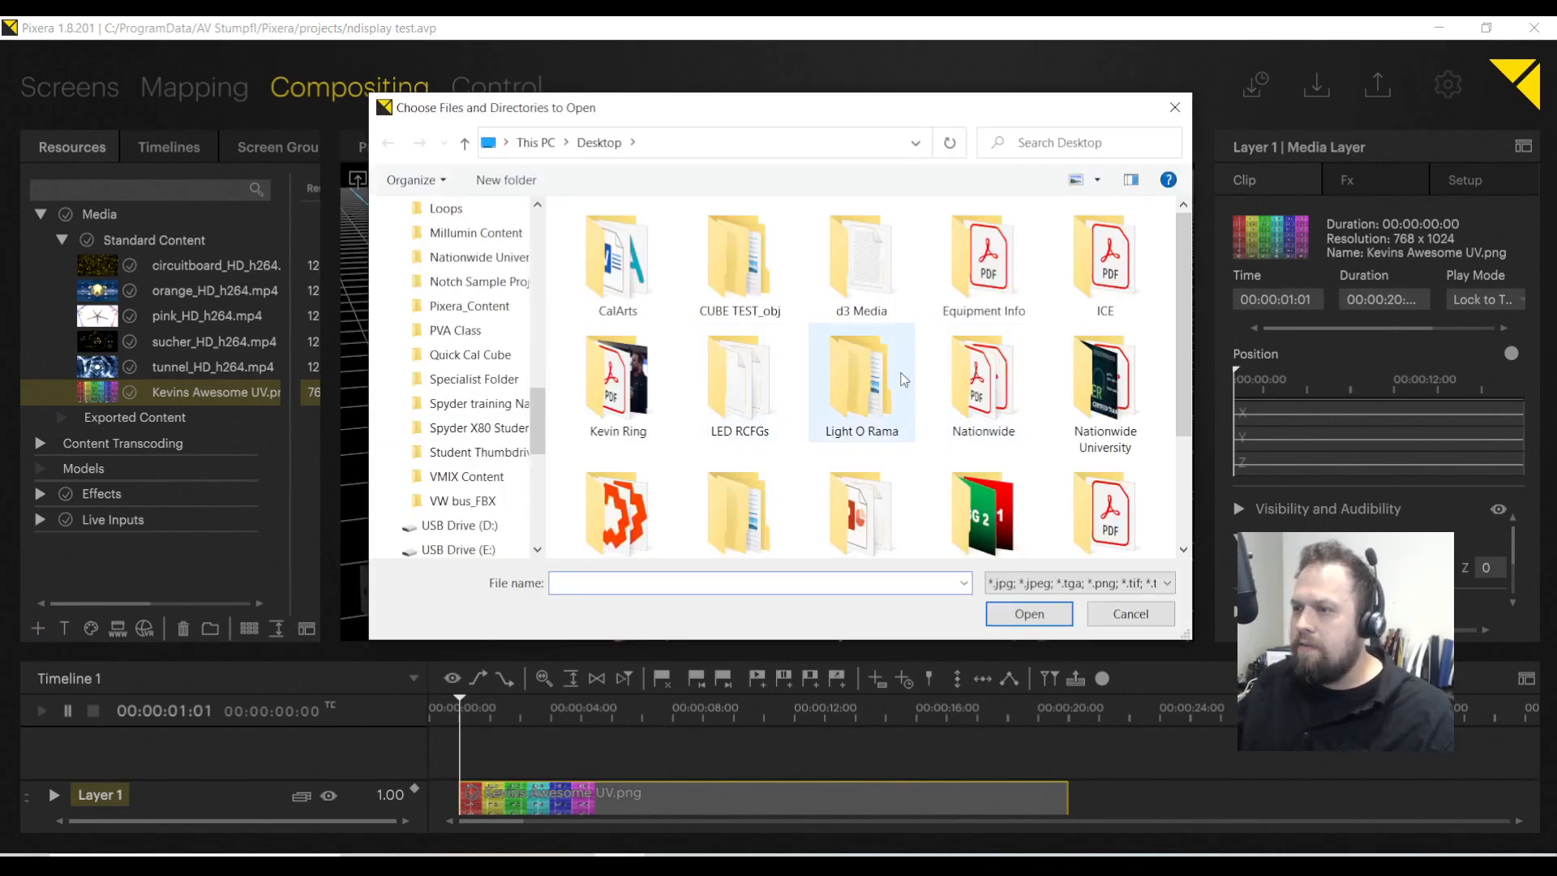
scroll(852, 381, down, 3)
click(861, 478)
click(1029, 614)
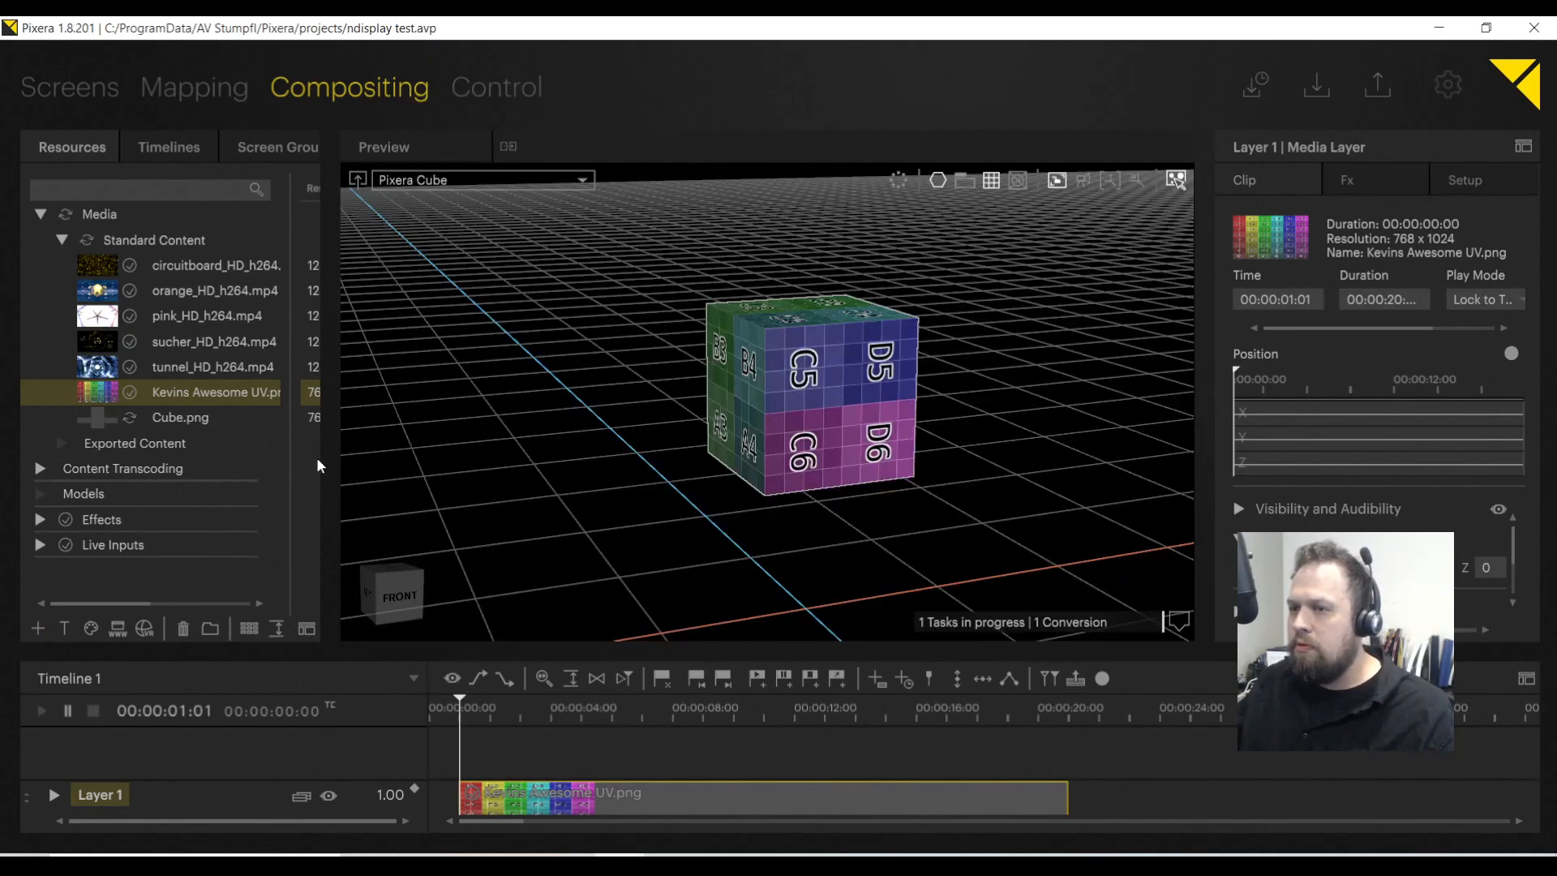
Apply Cube.png to the cube as a second media layer over the color grid
click(95, 420)
drag(704, 423, 802, 401)
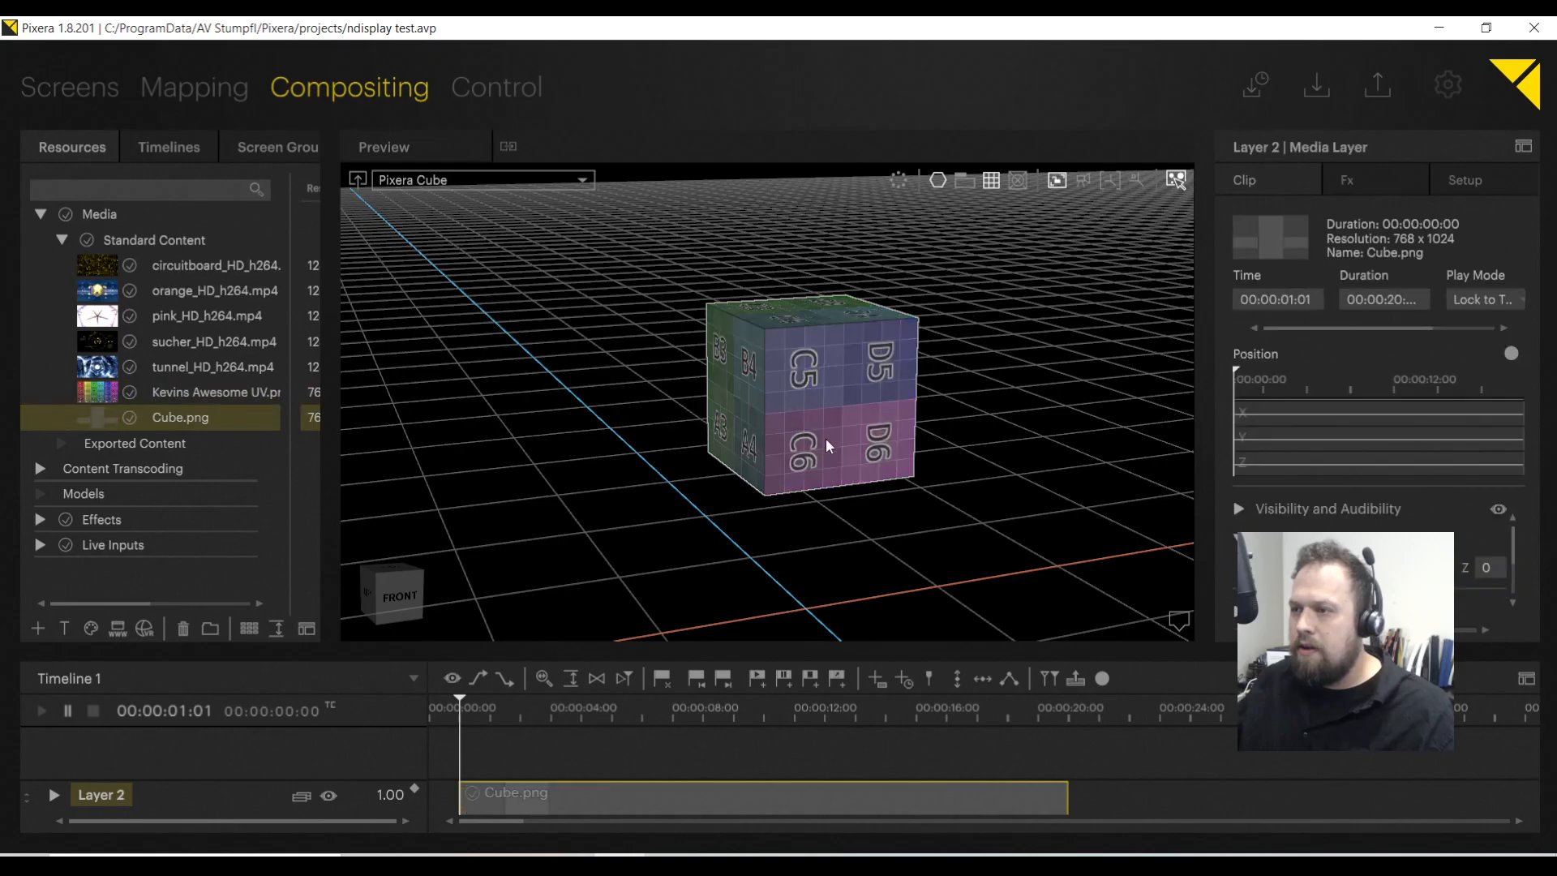
scroll(835, 420, up, 5)
scroll(830, 420, down, 6)
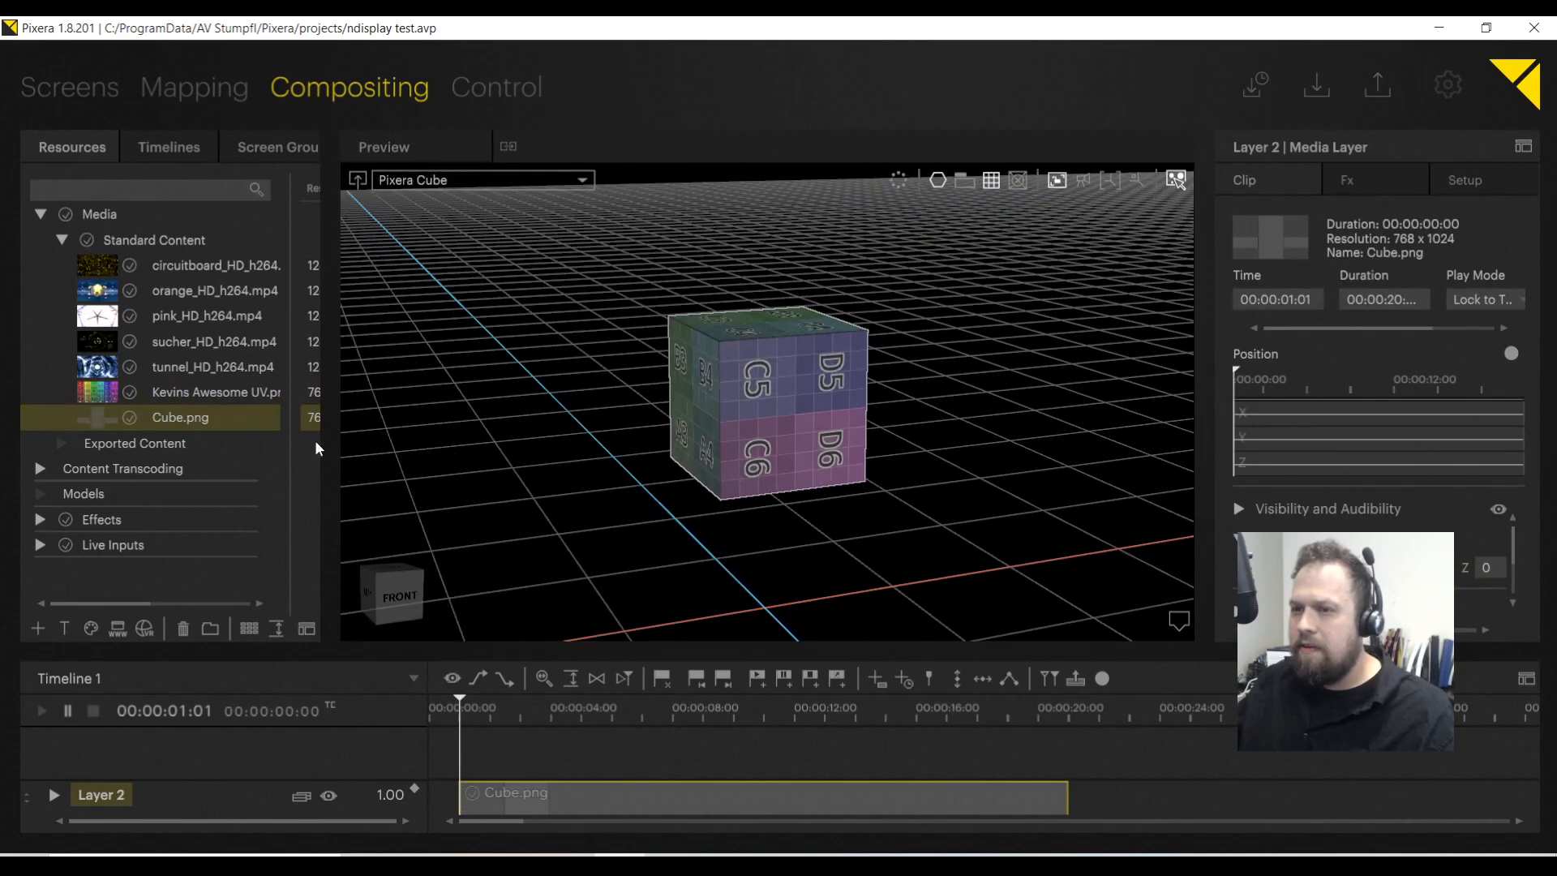
Scrub the timeline to 00:00:03:46 and examine how the grid and UV layout map onto the cube's different faces
drag(459, 706, 544, 714)
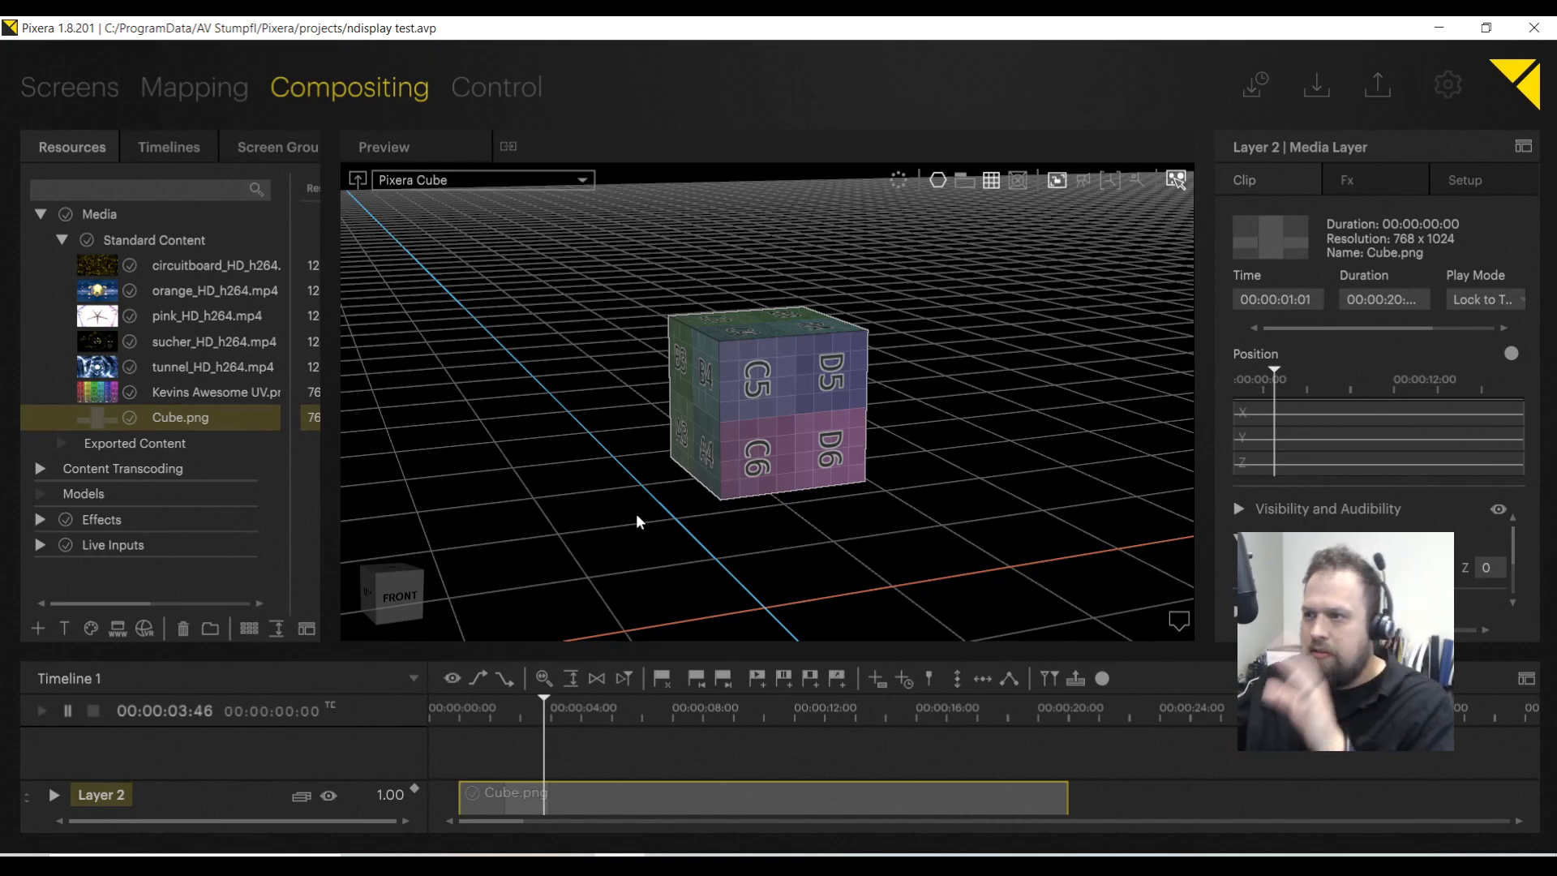
right_drag(595, 508, 570, 469)
right_drag(707, 419, 313, 362)
right_drag(595, 458, 1142, 397)
scroll(601, 442, up, 3)
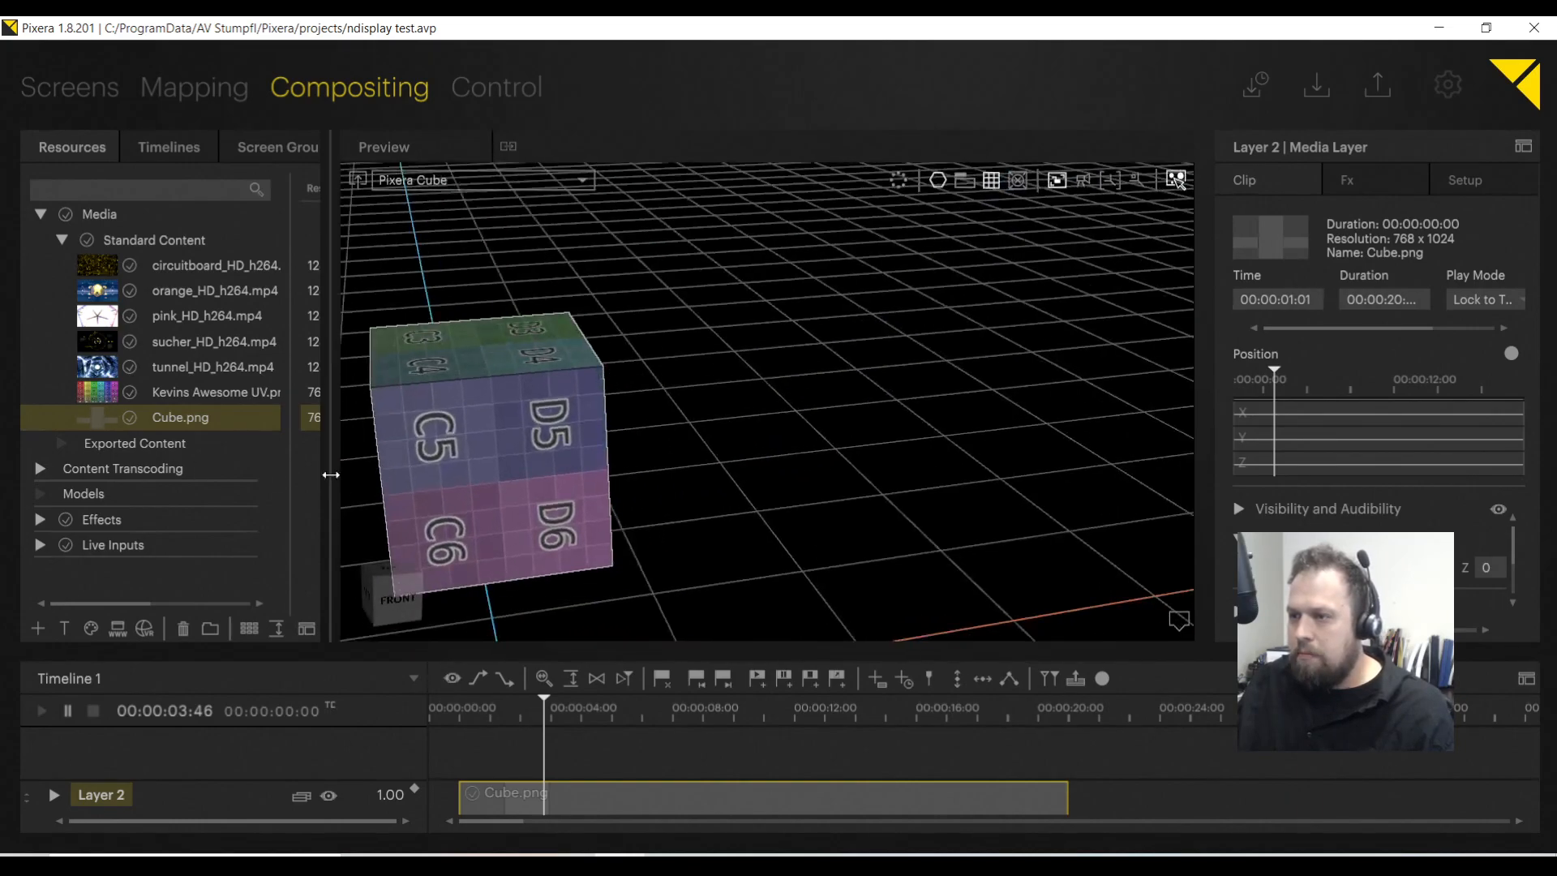
drag(330, 473, 356, 473)
middle_drag(463, 470, 856, 357)
right_drag(856, 357, 513, 393)
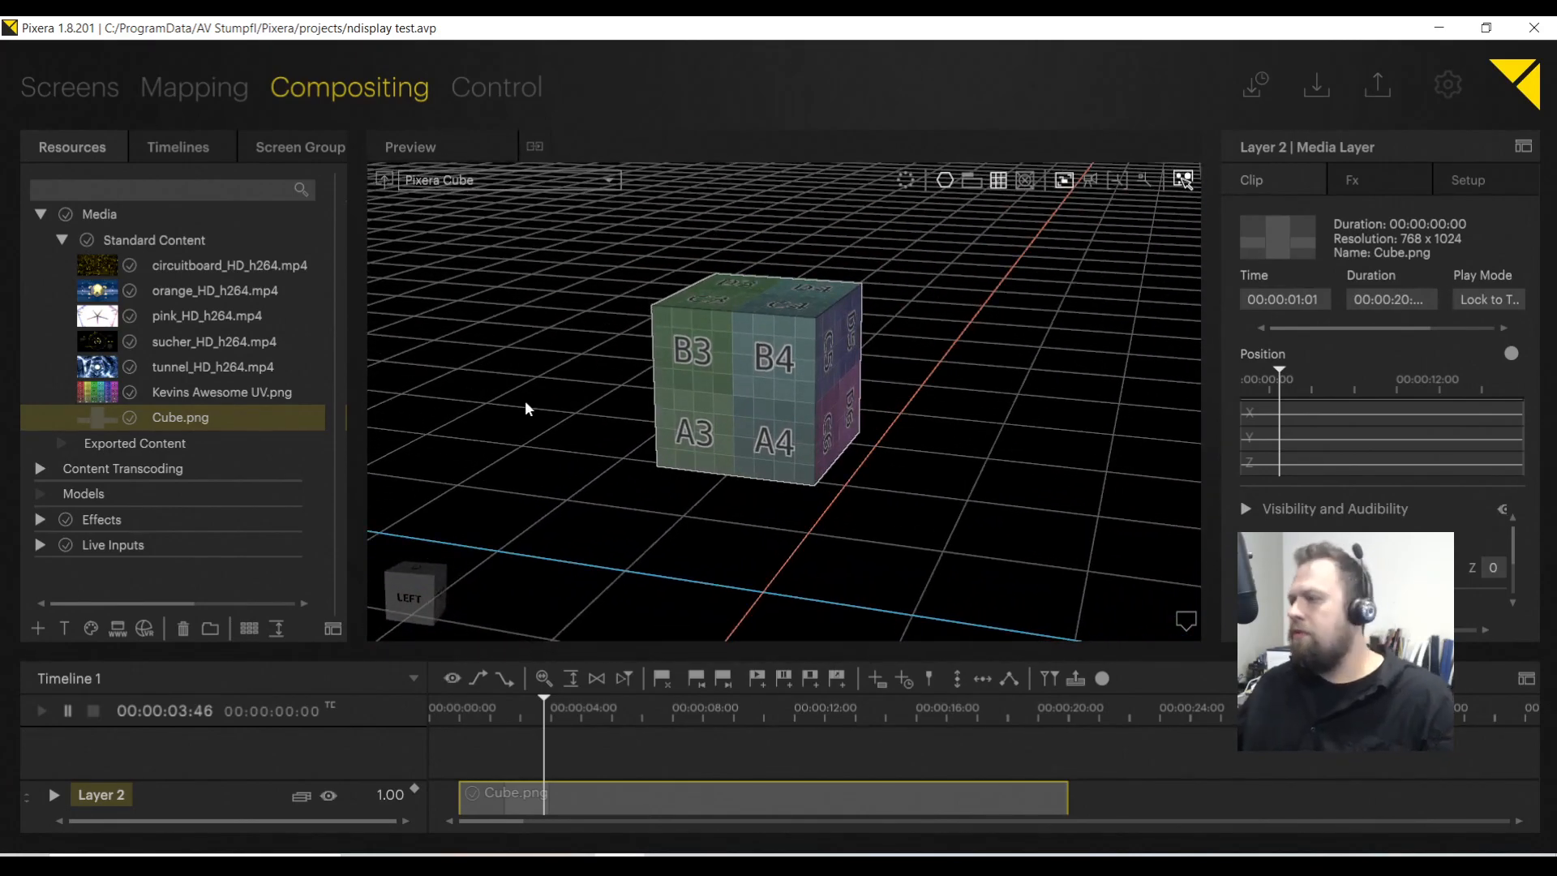